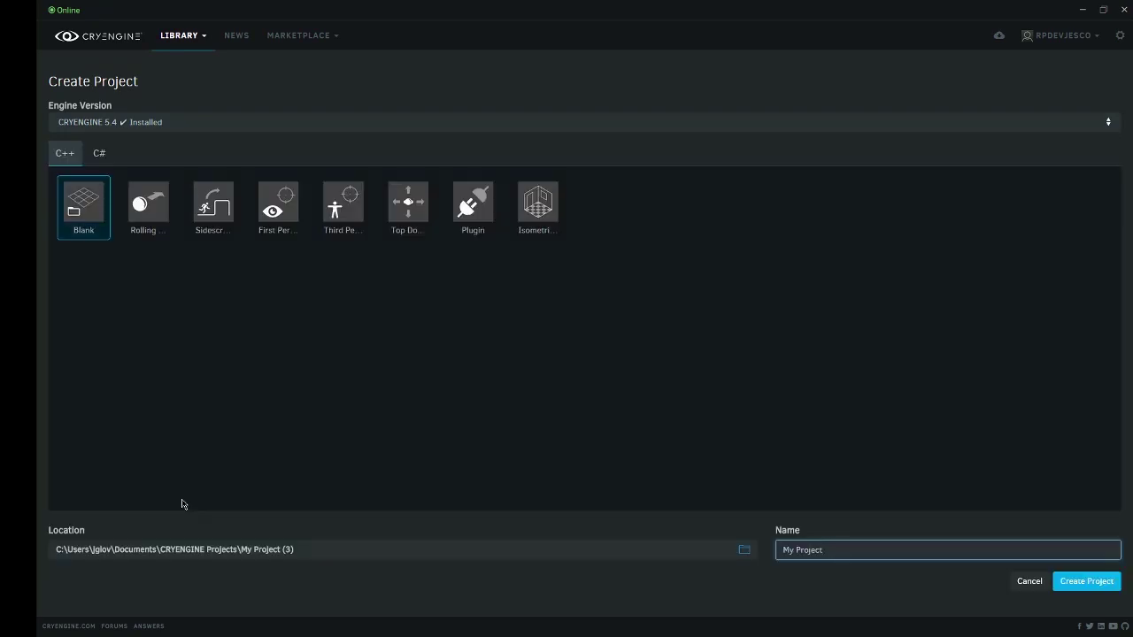
Step: Create a blank C++ project named TutorialProject and open it in the Sandbox editor
left_click(74, 161)
key("ctrl+a")
type("TutorialProject")
left_click(1085, 581)
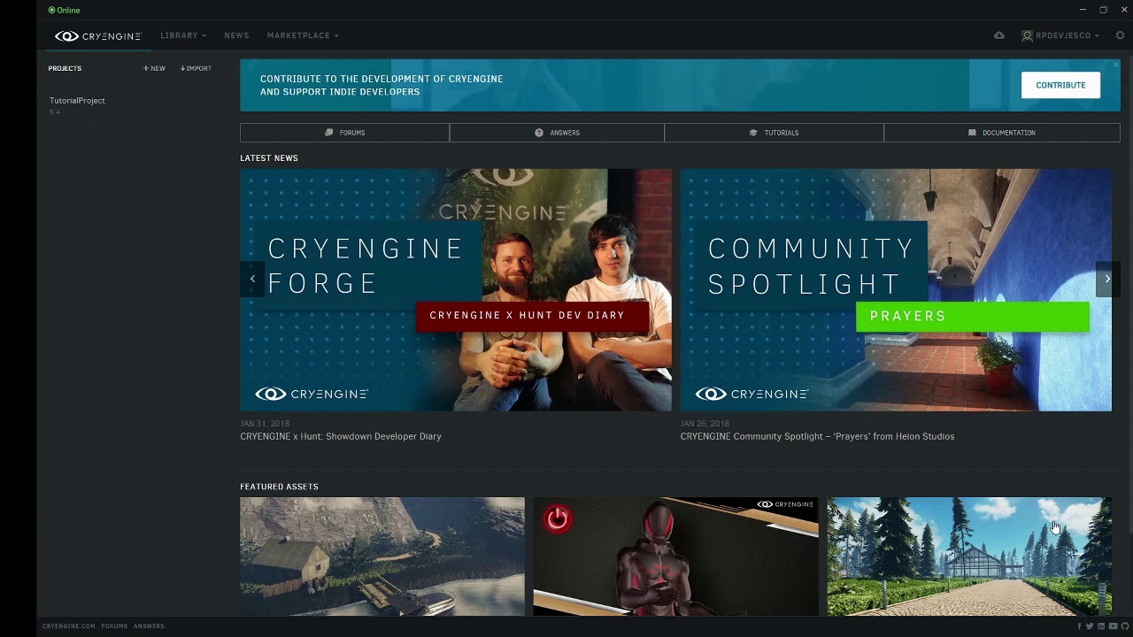
left_click(148, 109)
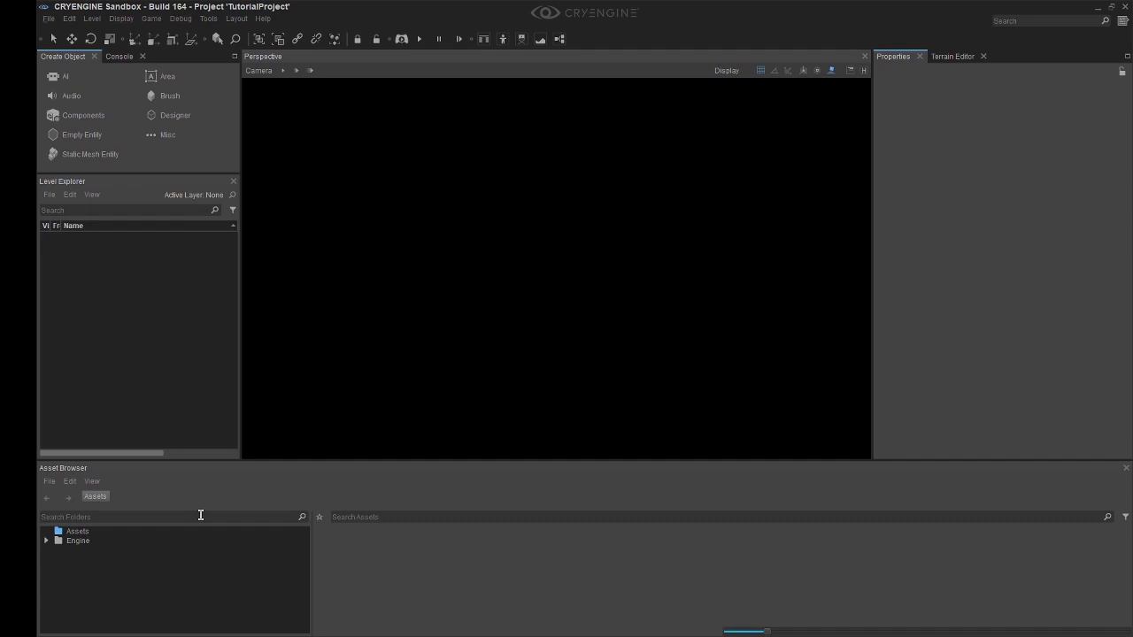
Step: Start a new level named TutLevel
left_click(49, 20)
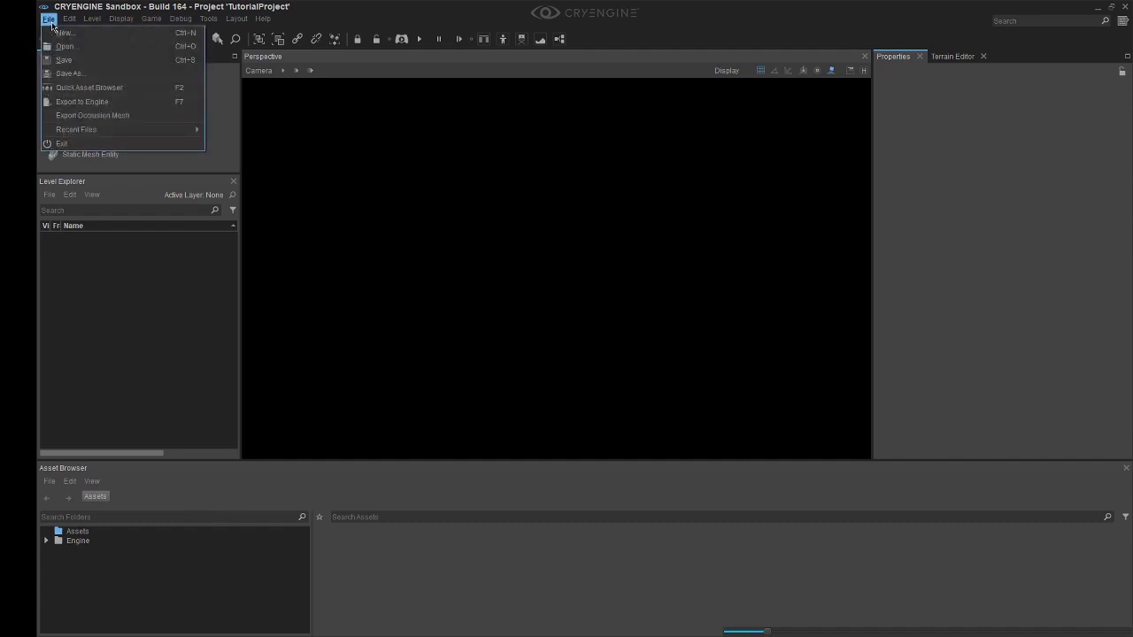
left_click(62, 33)
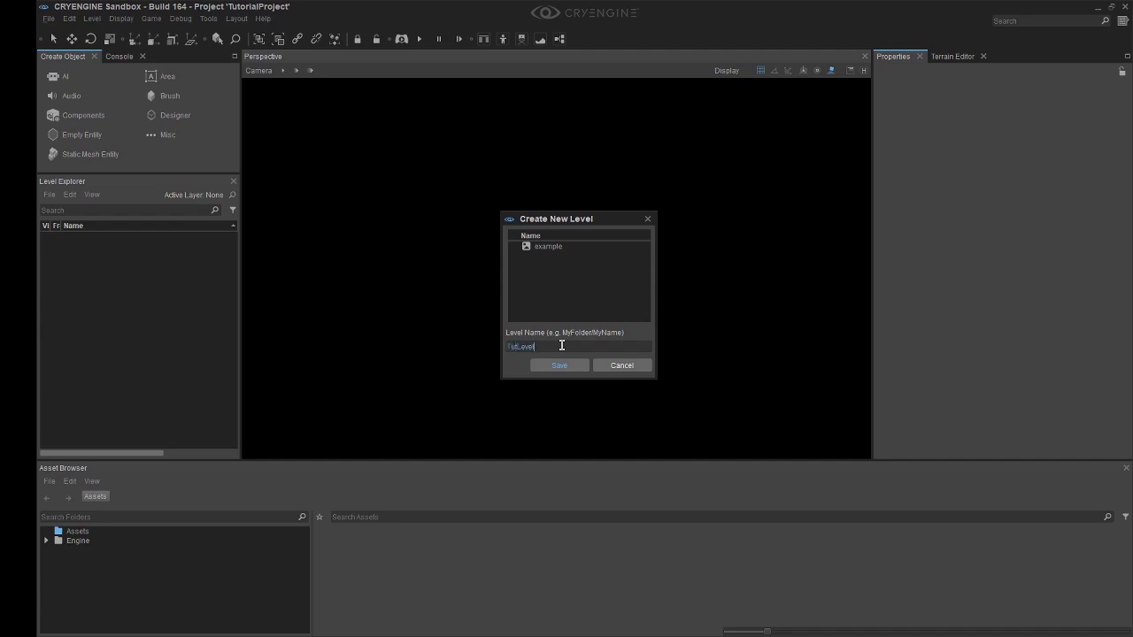
type("TutLevel")
key("Return")
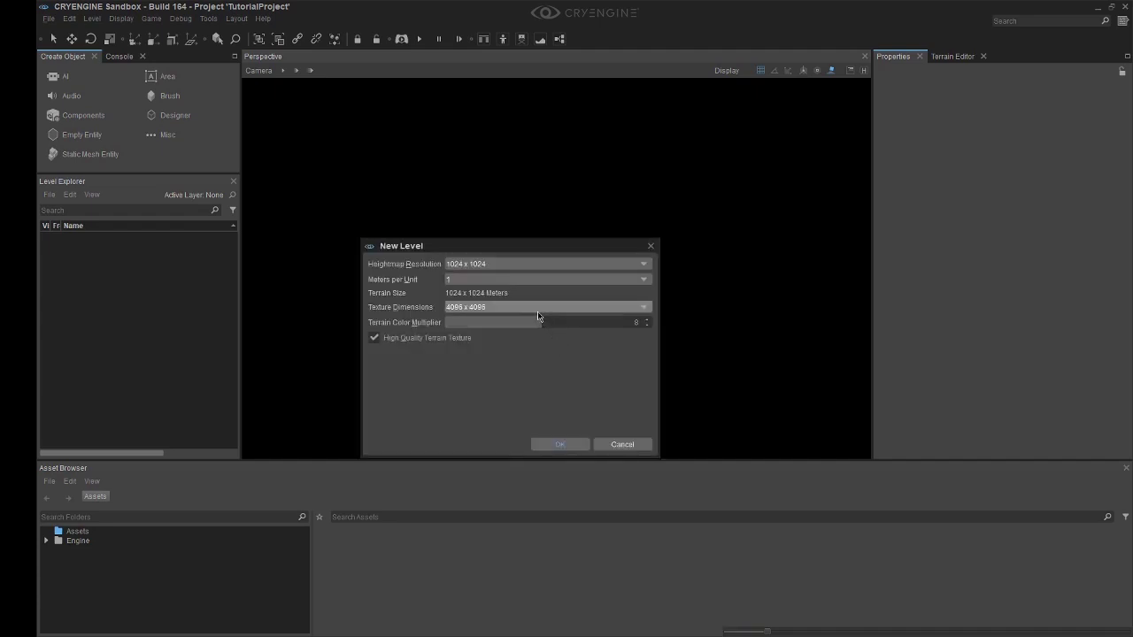
Step: Create the level with 512 x 512 texture dimensions, 128 x 128 heightmap resolution, 1 meter per unit and the maximum terrain color multiplier
left_click(538, 309)
left_click(514, 269)
left_click(513, 265)
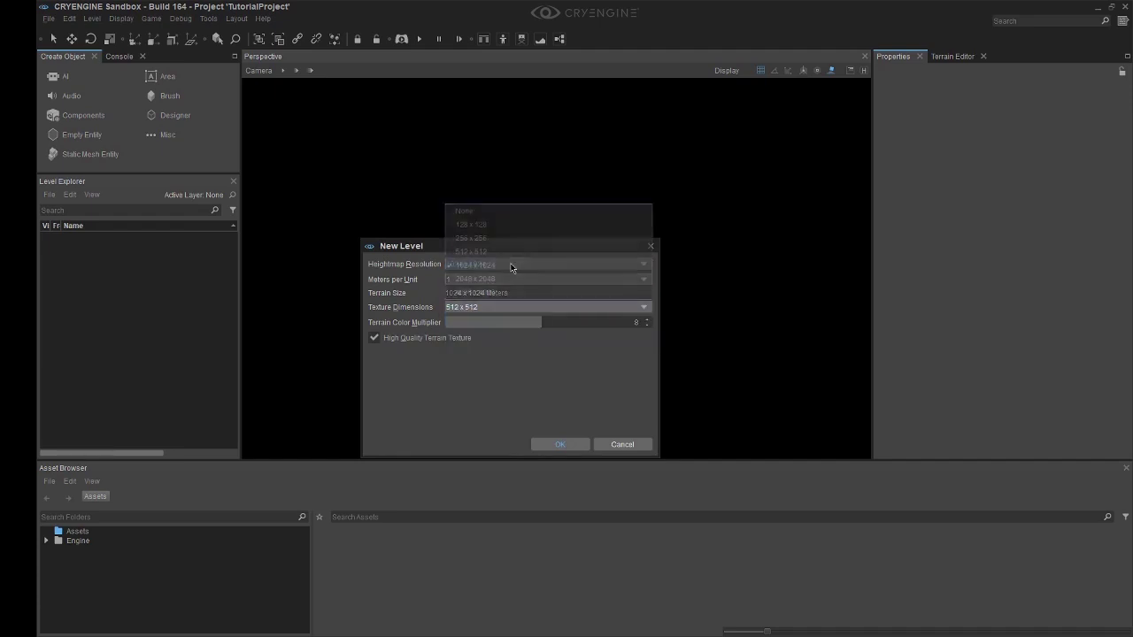
left_click(493, 226)
left_click(493, 281)
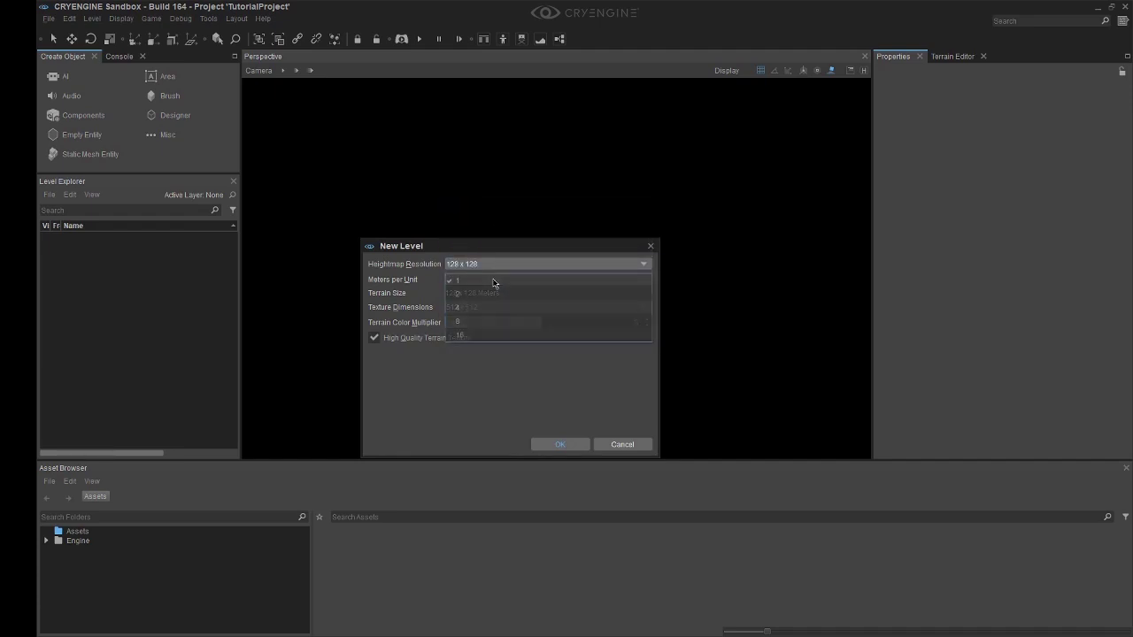
left_click(495, 280)
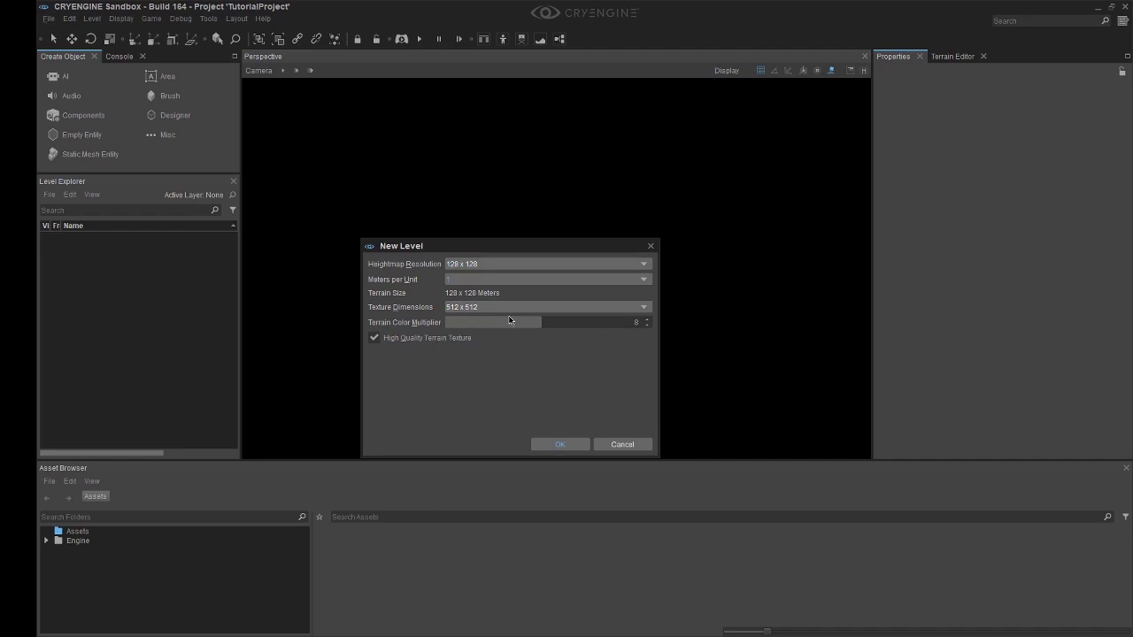
left_click_drag(547, 322, 651, 323)
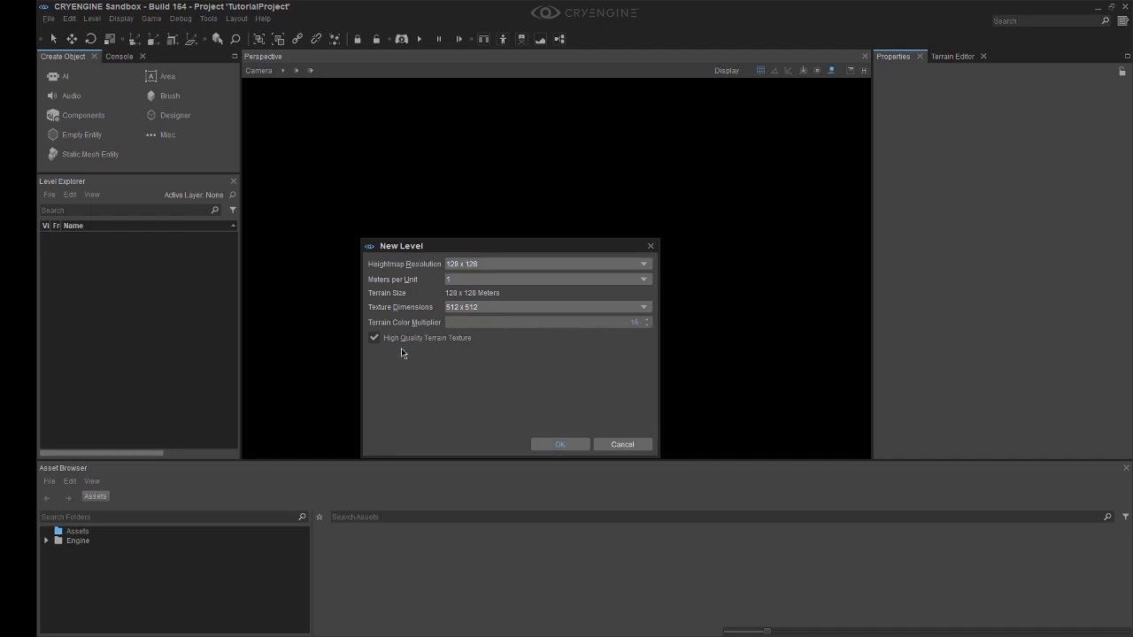
left_click(546, 445)
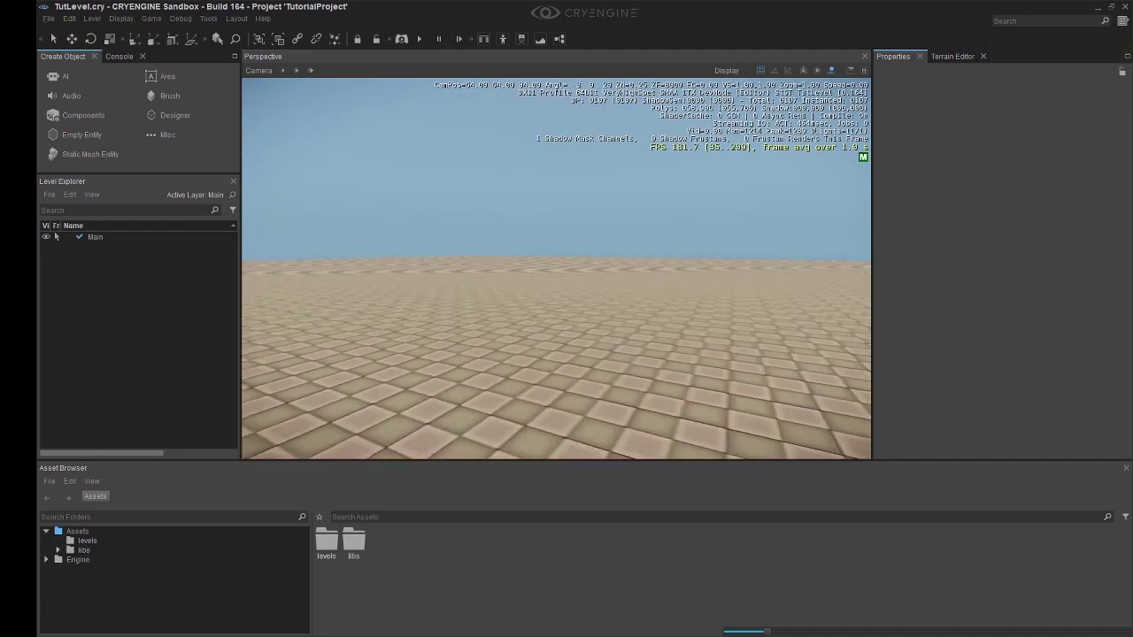
Step: Fly the perspective camera around the new level to examine the terrain's extent and the surrounding ocean
right_click_drag(555, 256, 546, 254)
key("s")
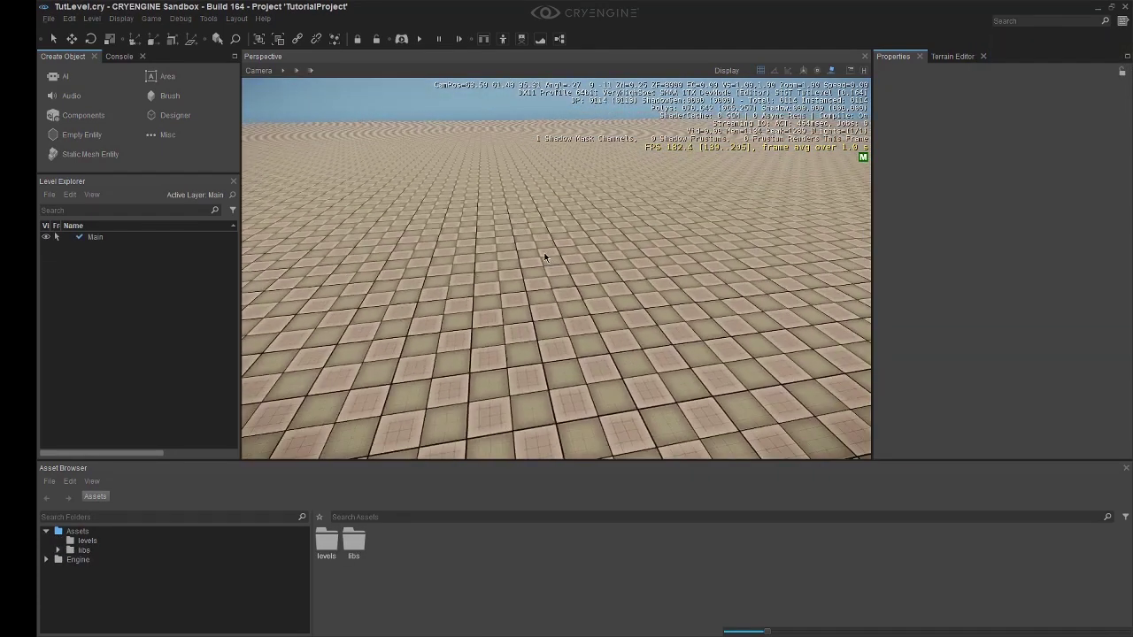
scroll(546, 257, "down", 10)
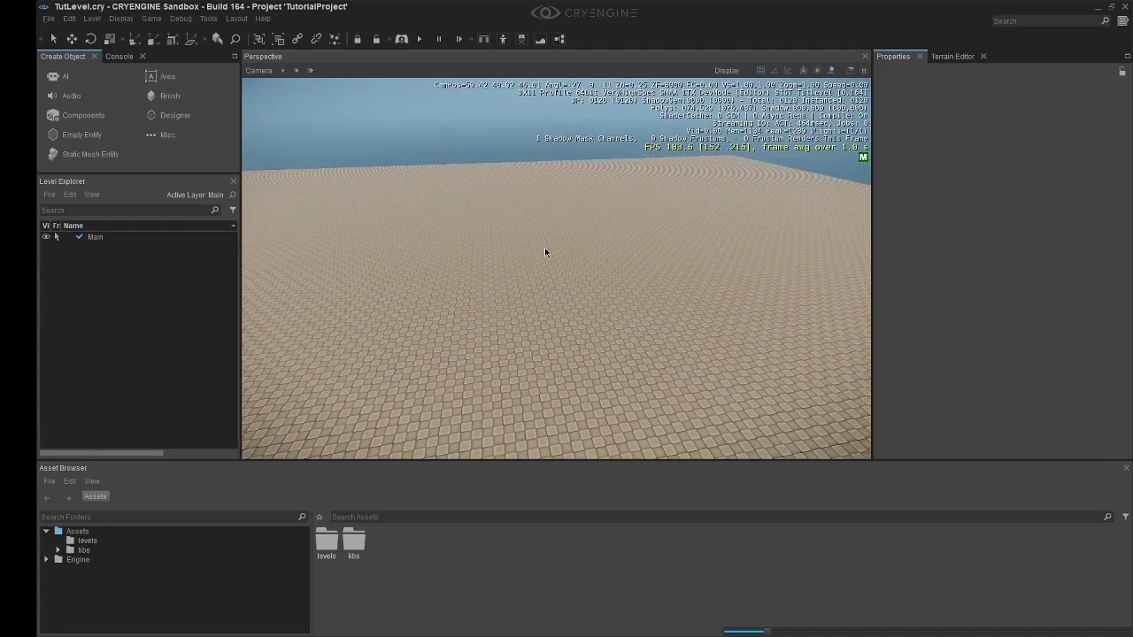
scroll(544, 253, "down", 10)
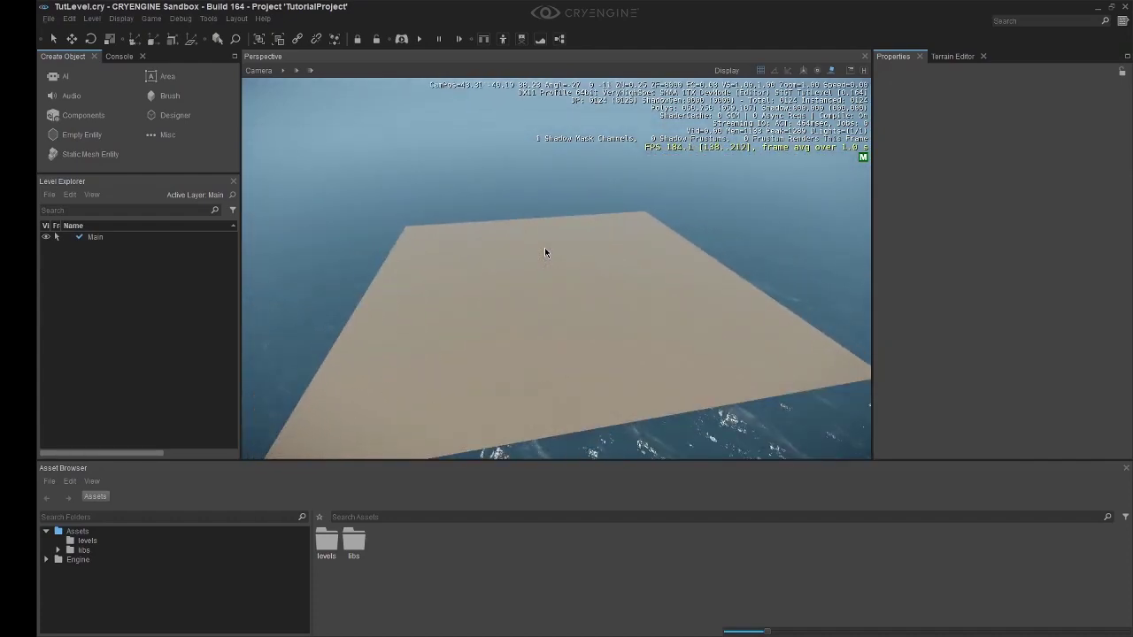
scroll(545, 253, "down", 6)
right_click_drag(546, 245, 544, 274)
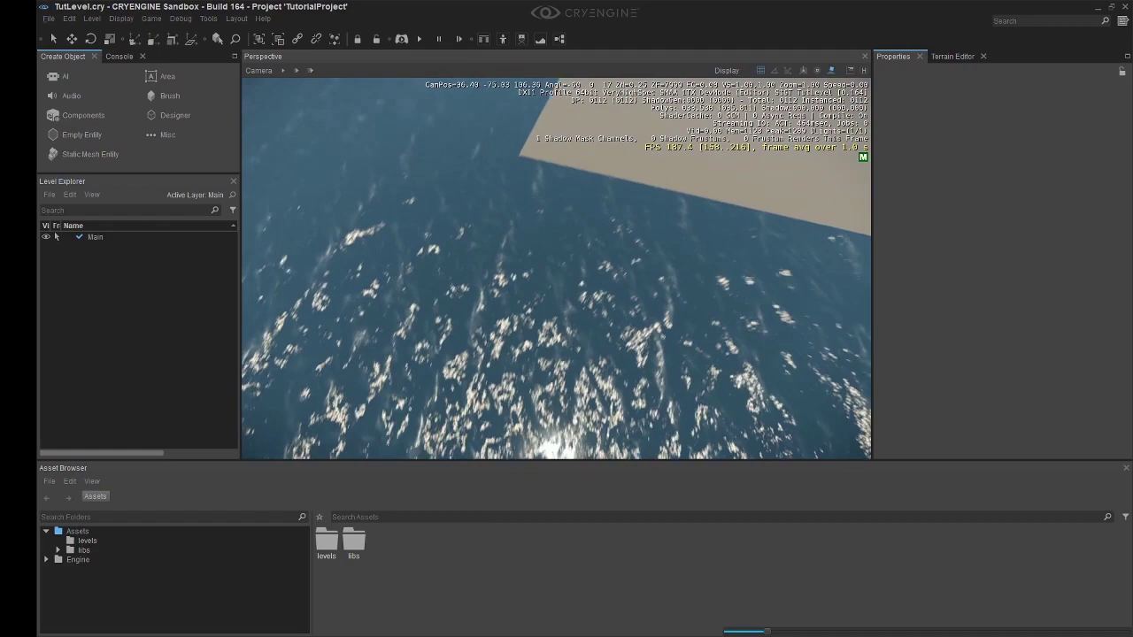
scroll(540, 229, "up", 10)
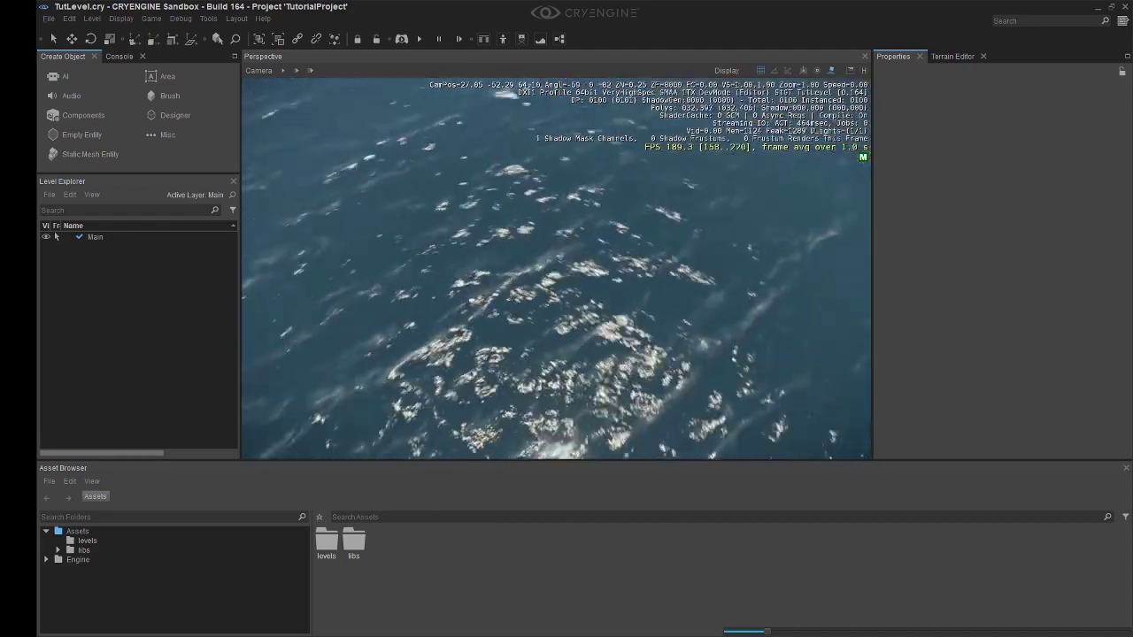
right_click_drag(540, 228, 545, 199)
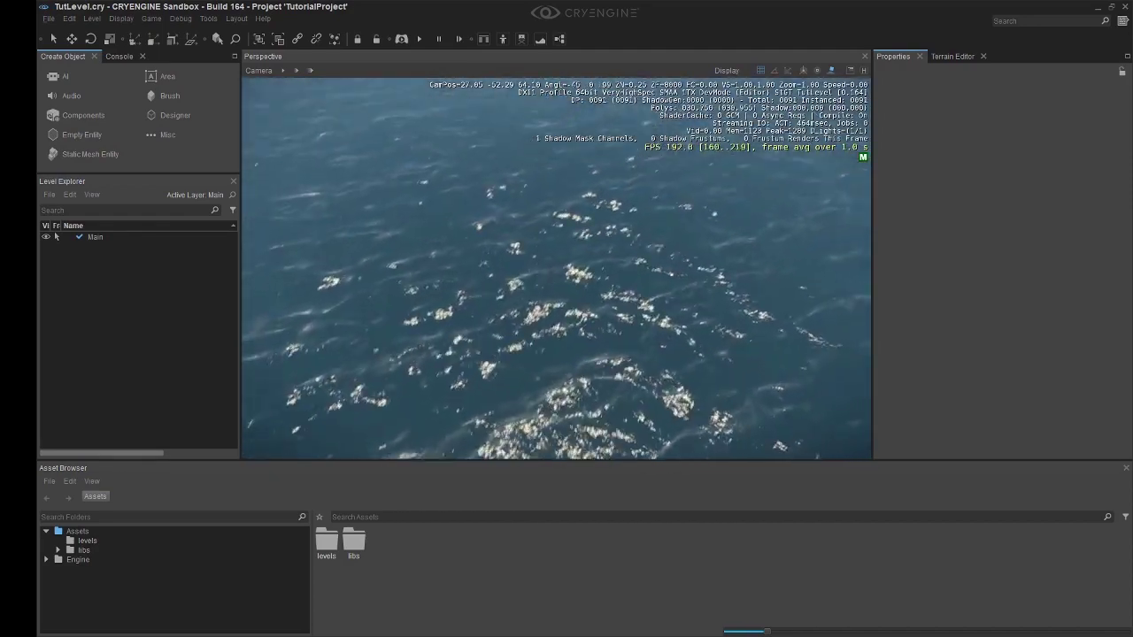
right_click_drag(545, 274, 539, 207)
key("w")
key("w")
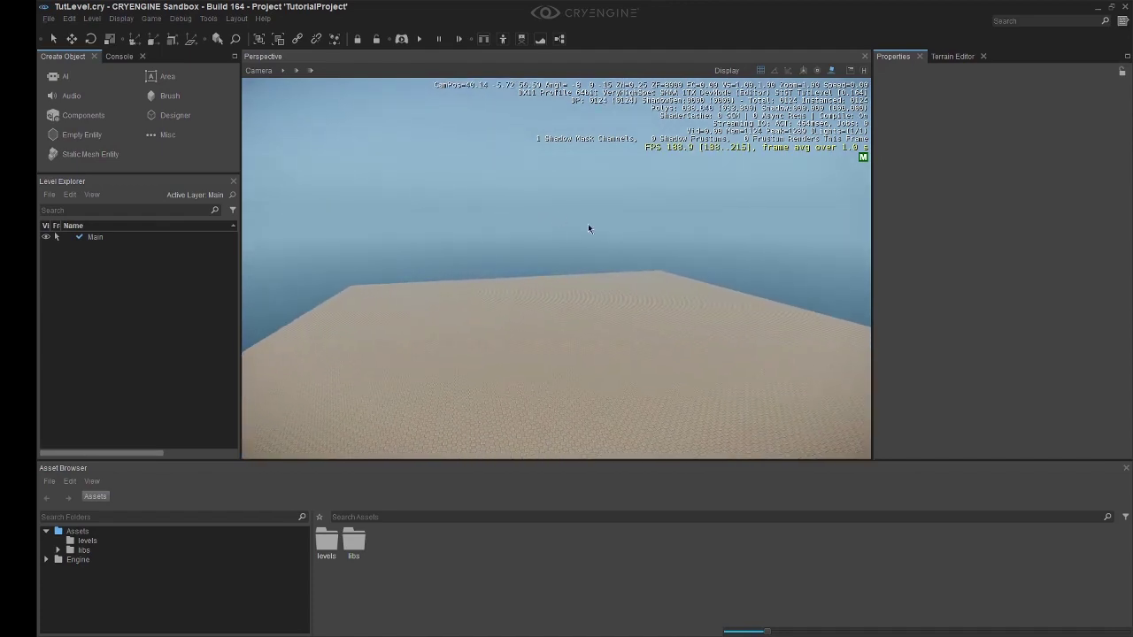
right_click_drag(602, 225, 611, 277)
key("w")
right_click_drag(626, 213, 652, 217)
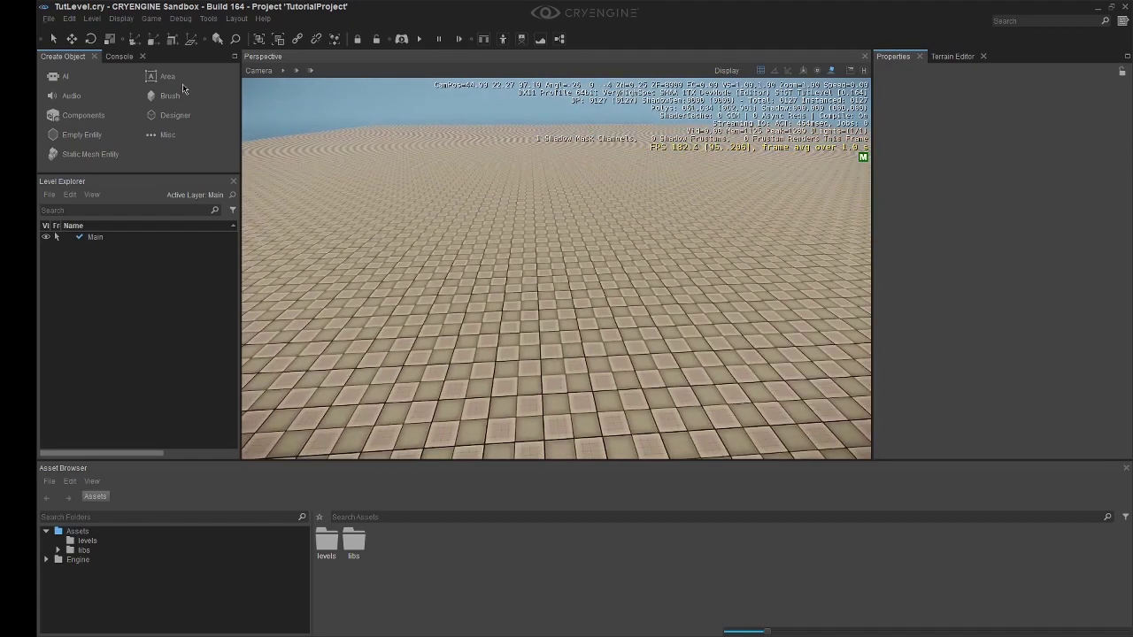
Step: Look through the AI and Audio object types available for creation
left_click(88, 81)
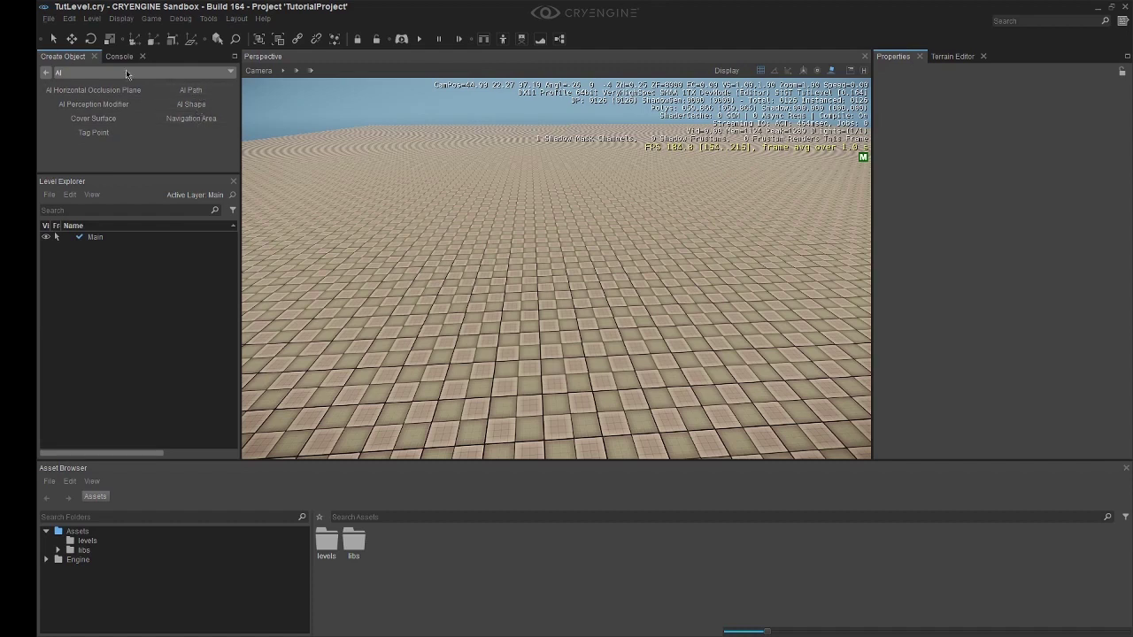
left_click(46, 72)
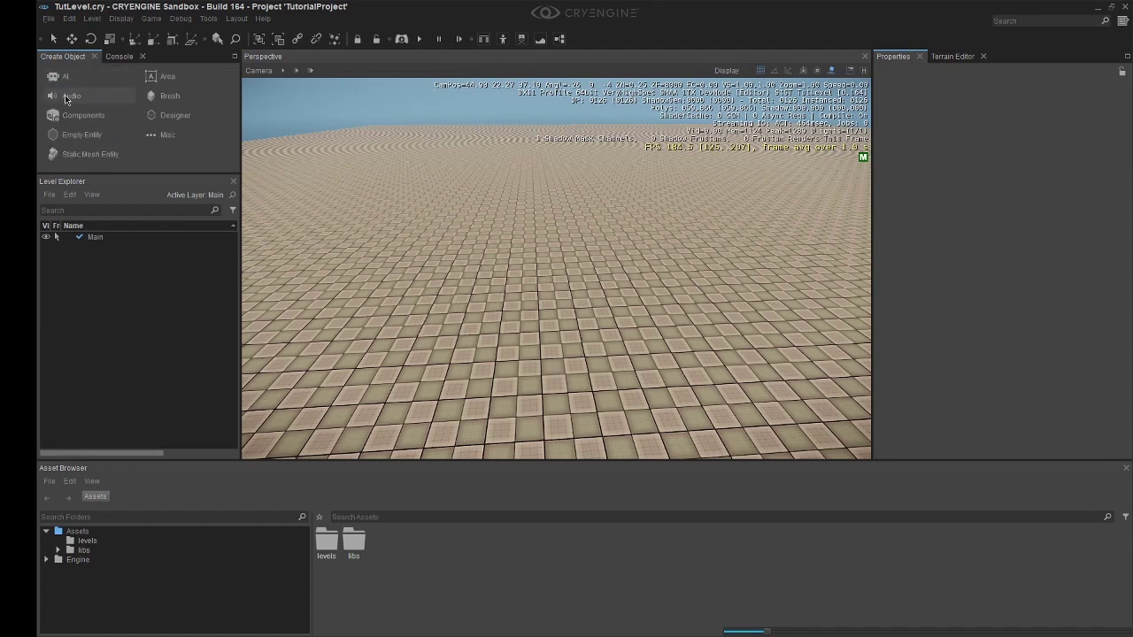
left_click(67, 97)
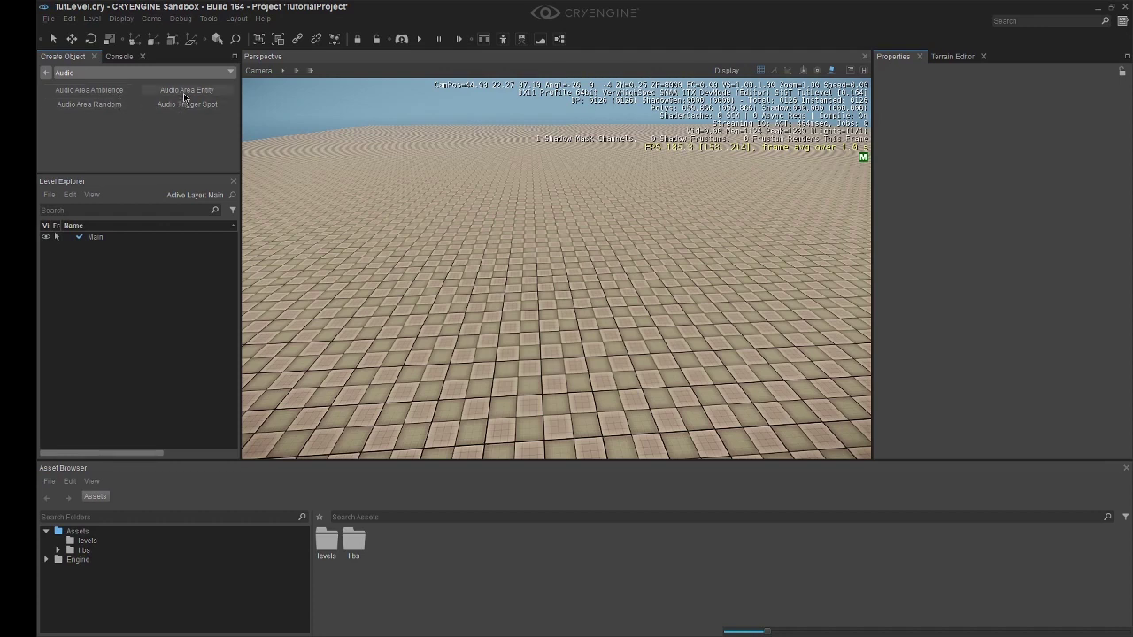
left_click(42, 75)
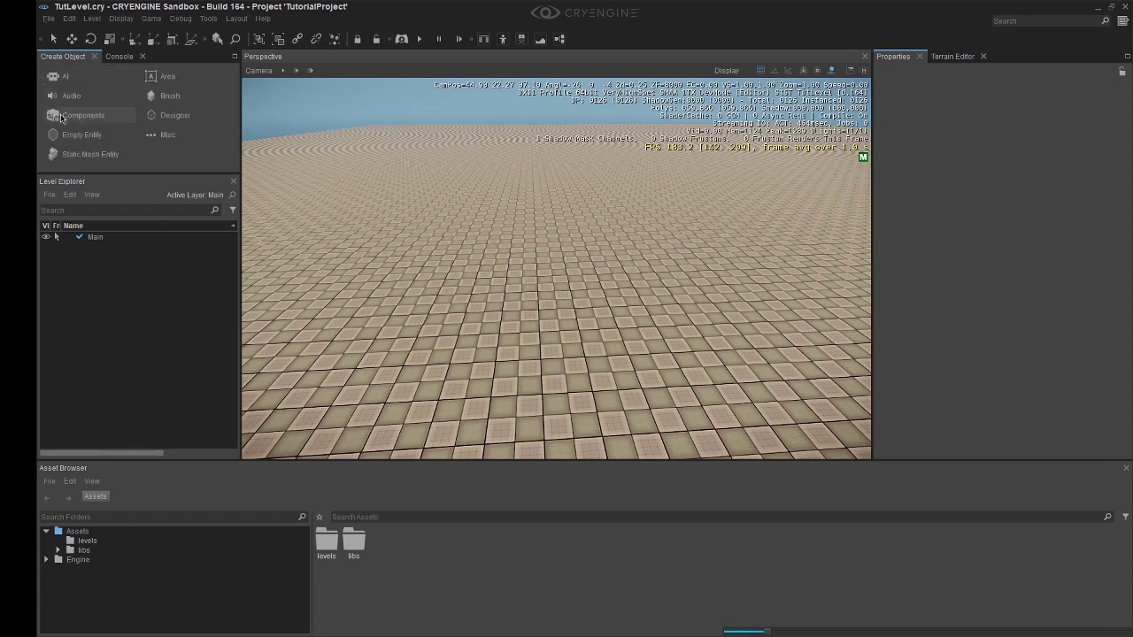
Step: Examine the creatable components in the Physics Constraints, Physics, Lights and Geometry groups
left_click(84, 115)
scroll(156, 120, "down", 2)
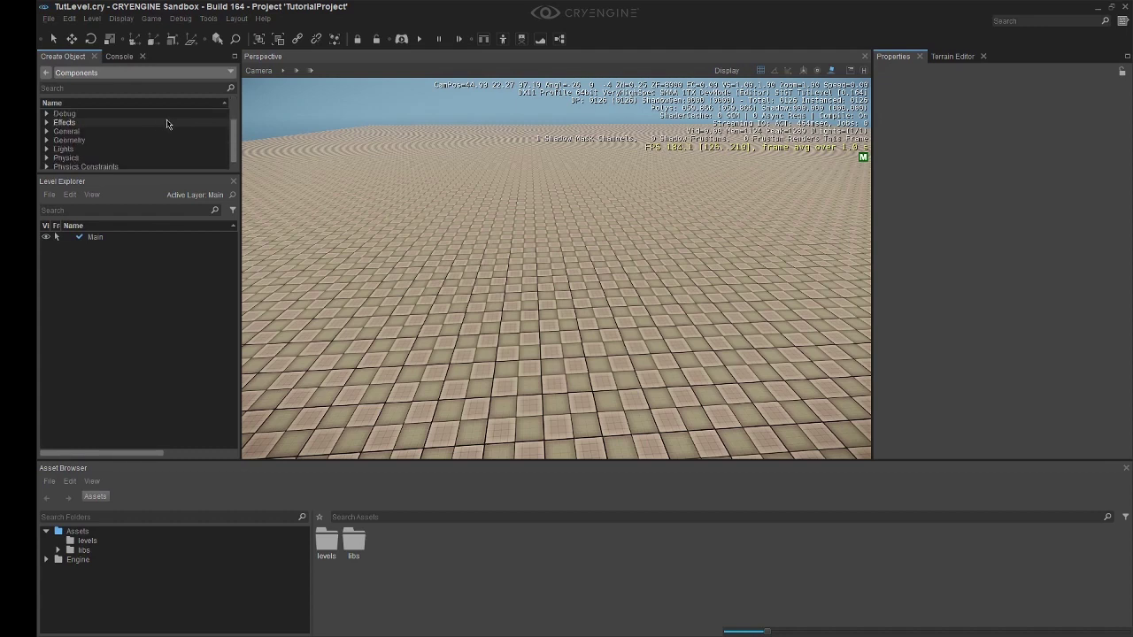
left_click(47, 157)
scroll(129, 149, "down", 1)
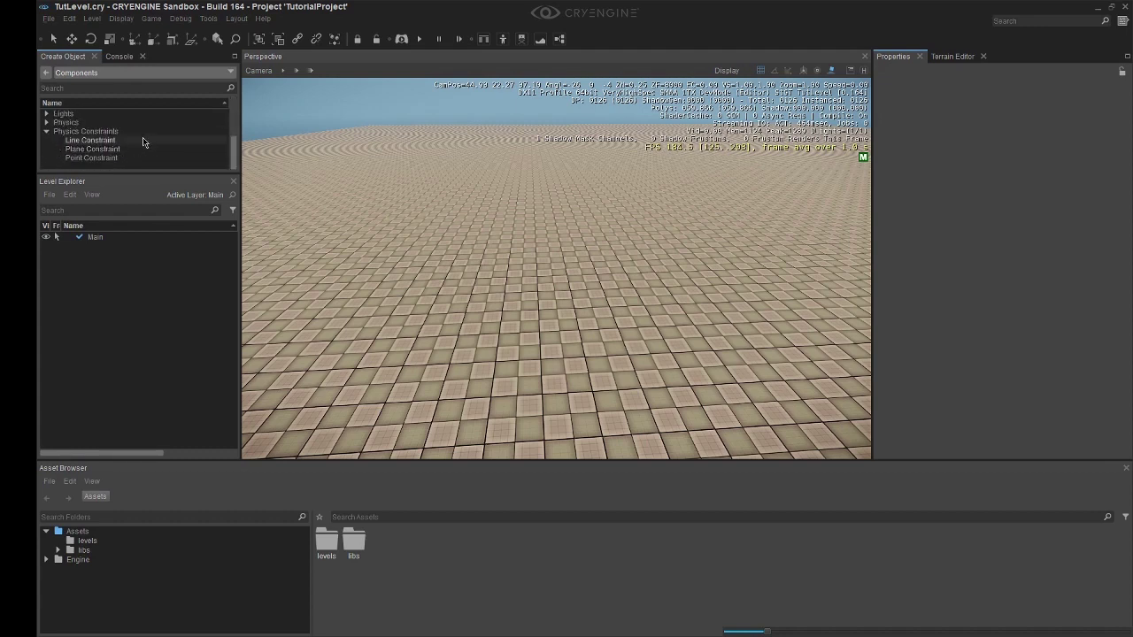
left_click(47, 123)
scroll(139, 141, "down", 1)
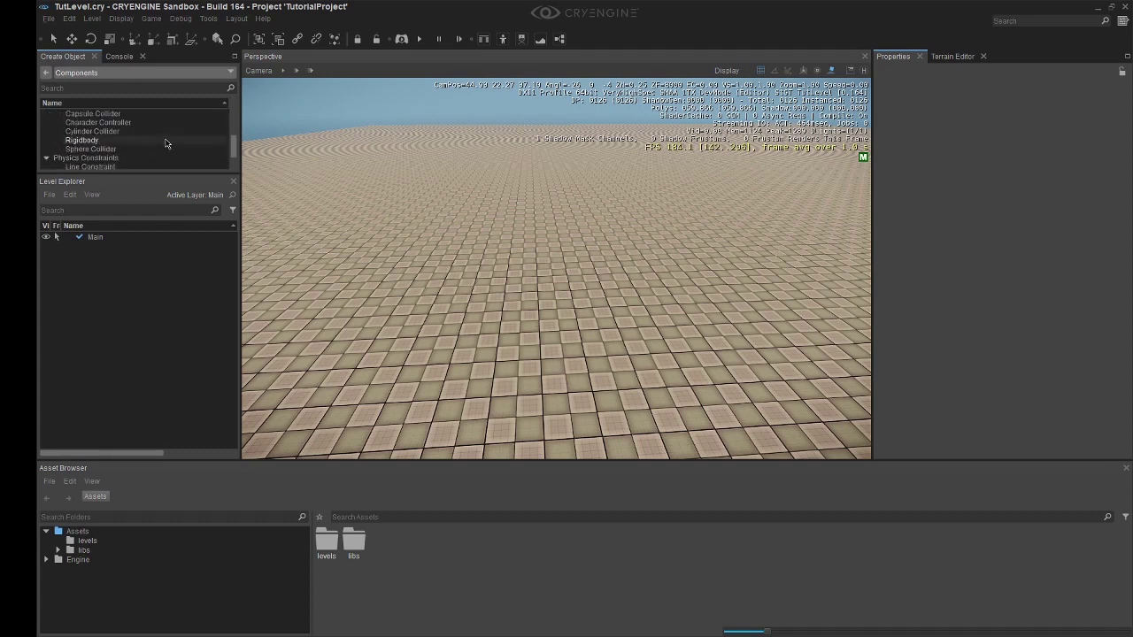
scroll(165, 141, "up", 2)
left_click(47, 140)
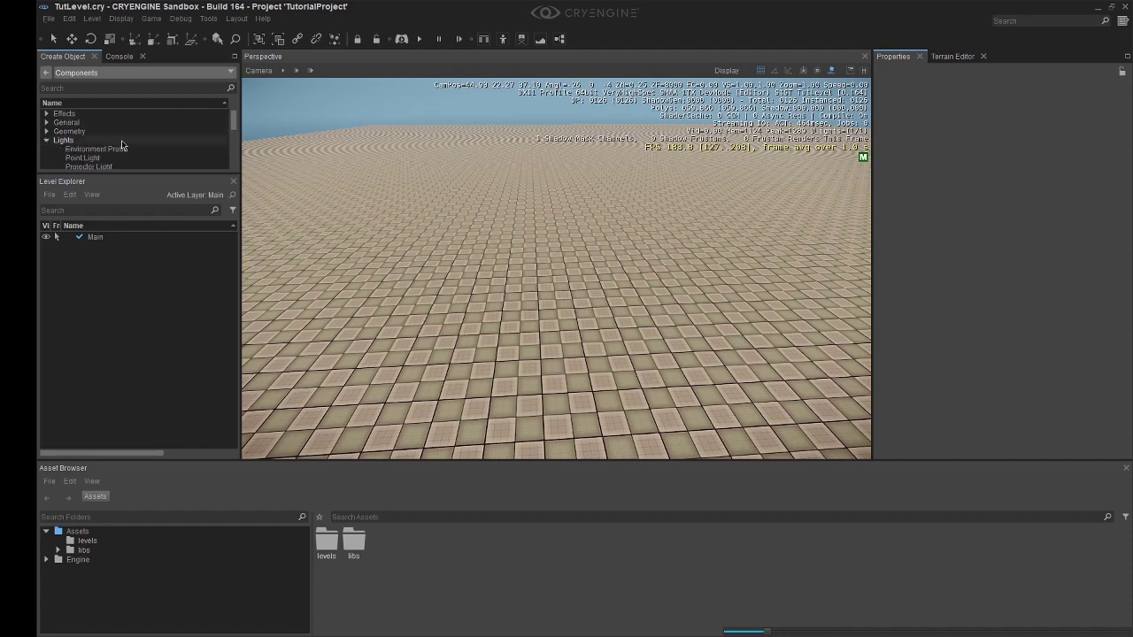
scroll(171, 142, "down", 1)
scroll(171, 142, "up", 1)
double_click(62, 131)
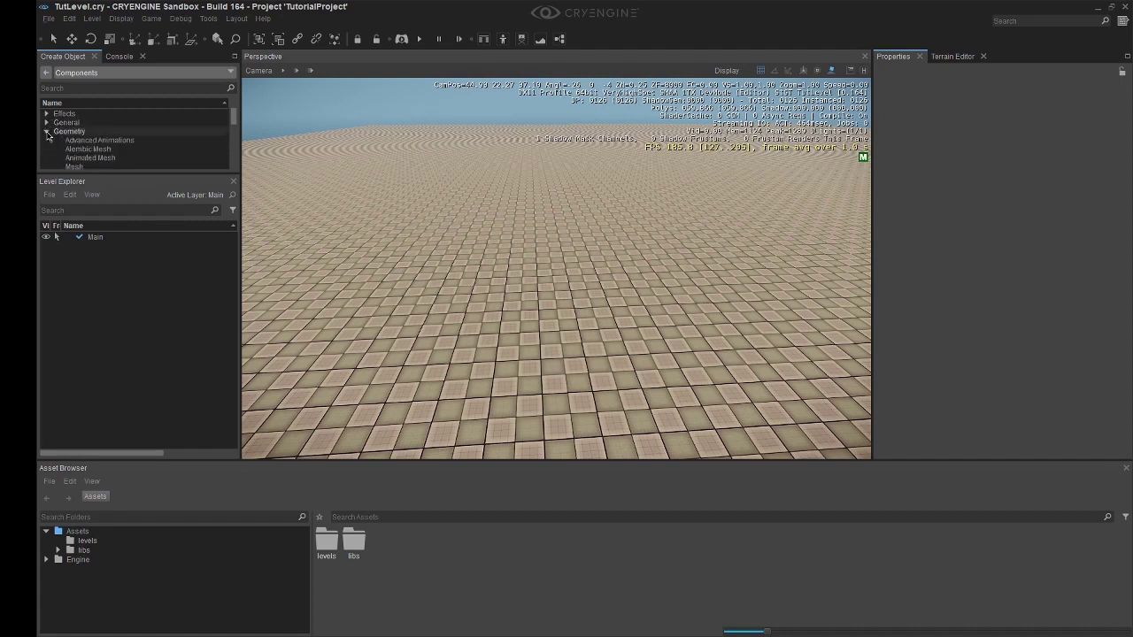
scroll(137, 145, "down", 1)
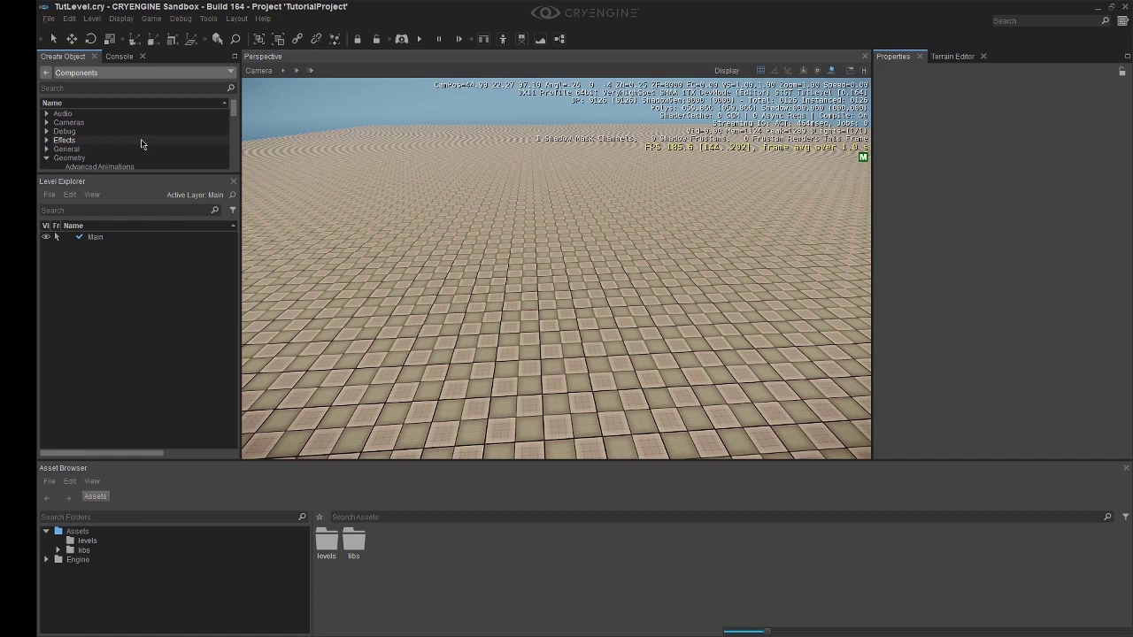
Step: Examine the components in the General, Effects, Debug, Cameras, Audio and AI groups, and return to the object category overview
scroll(137, 142, "up", 1)
scroll(83, 139, "up", 1)
double_click(82, 140)
scroll(159, 155, "down", 1)
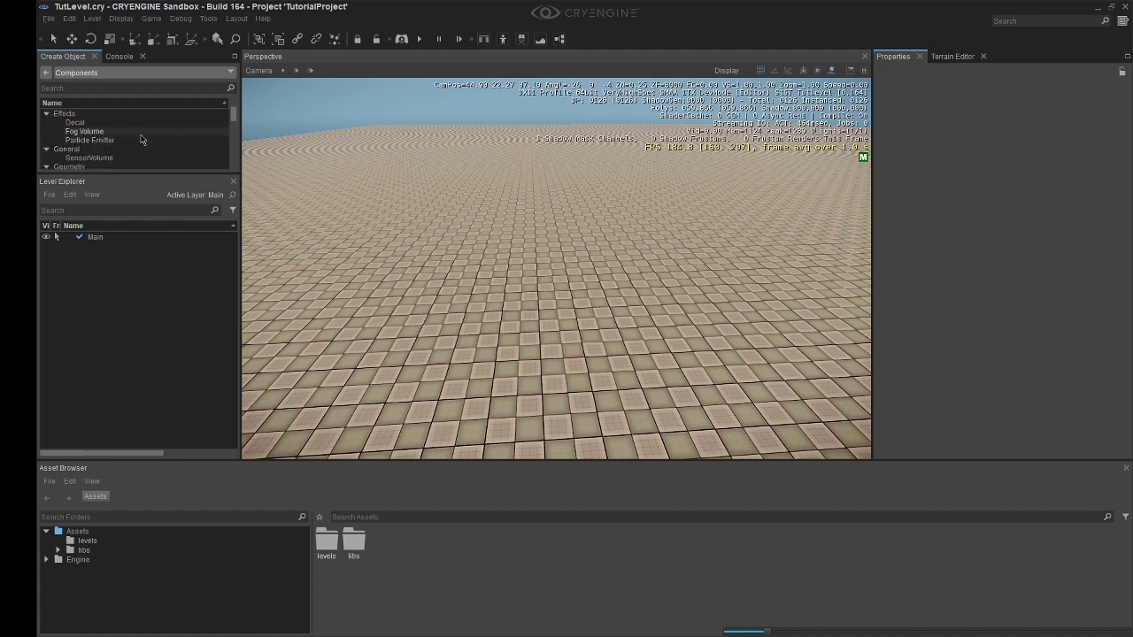
scroll(142, 135, "up", 2)
left_click(47, 139)
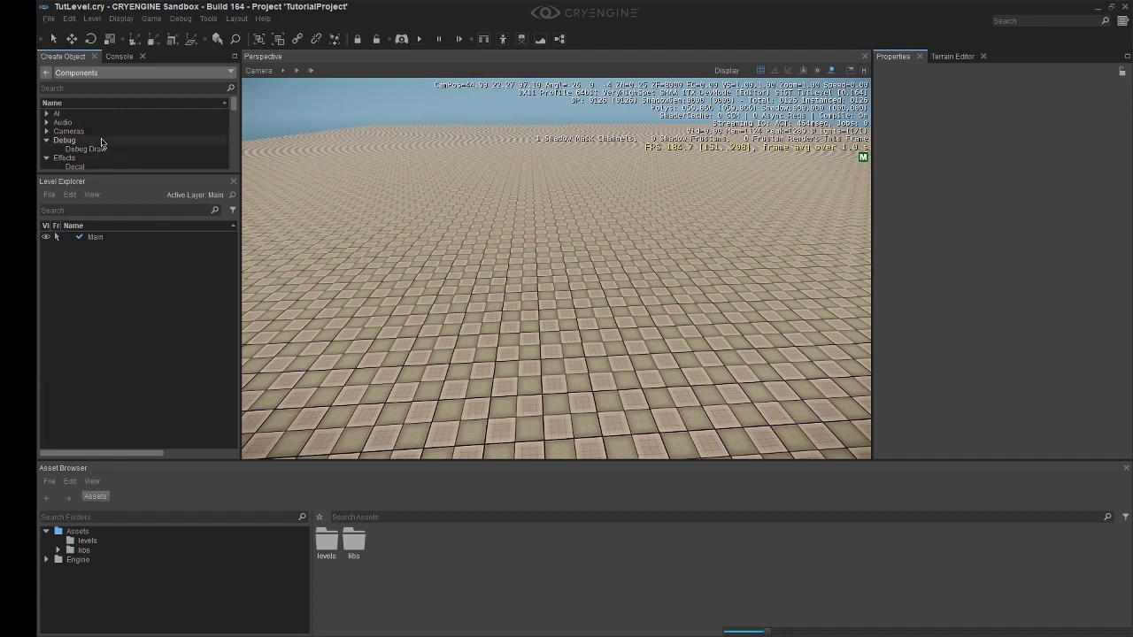
double_click(71, 132)
double_click(63, 122)
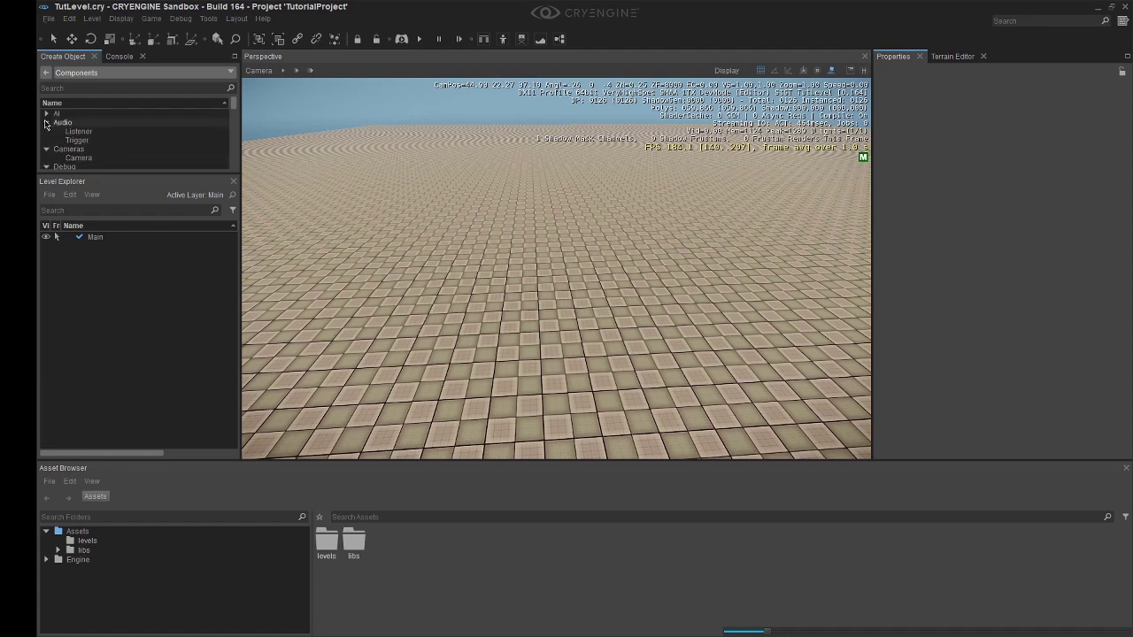
double_click(57, 114)
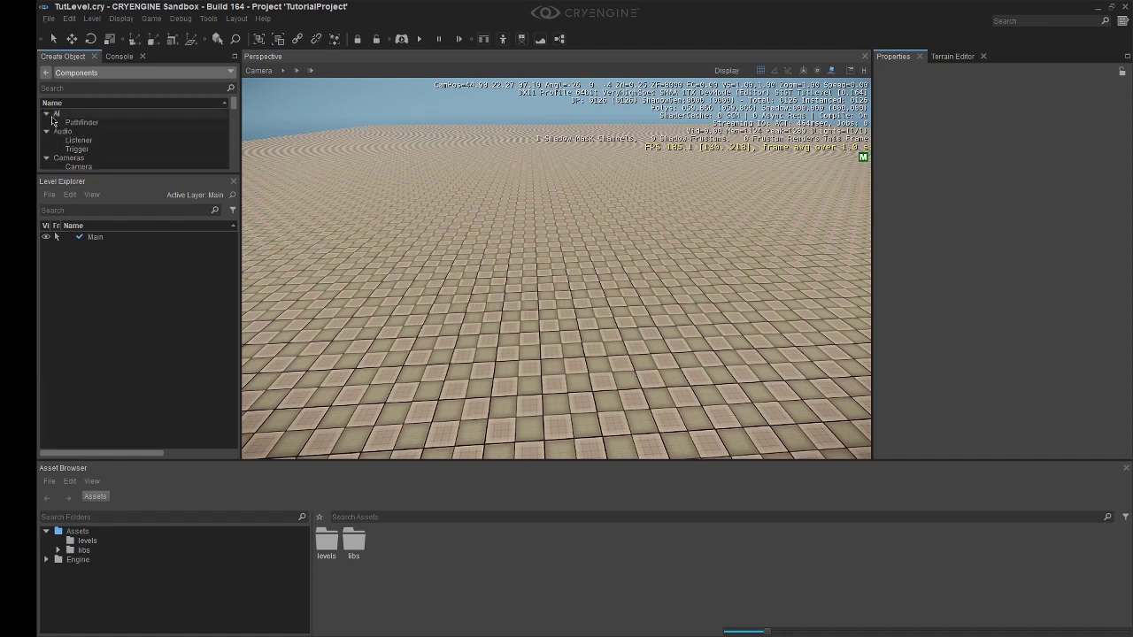
left_click(47, 73)
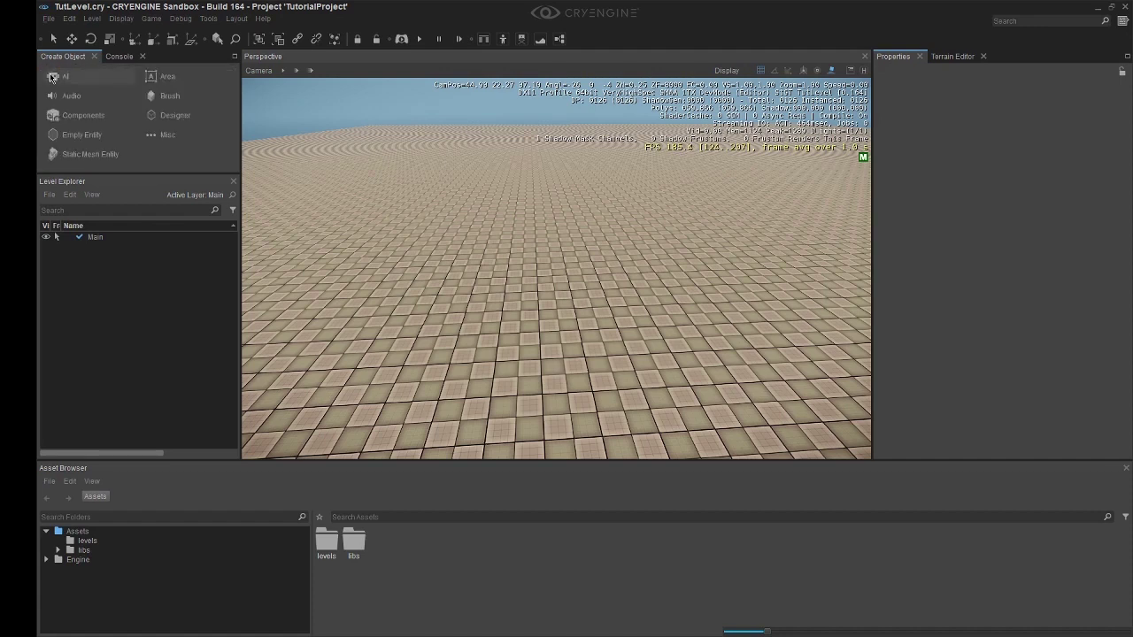
Step: Look through the Area, Brush and Designer object types available for creation
left_click(165, 77)
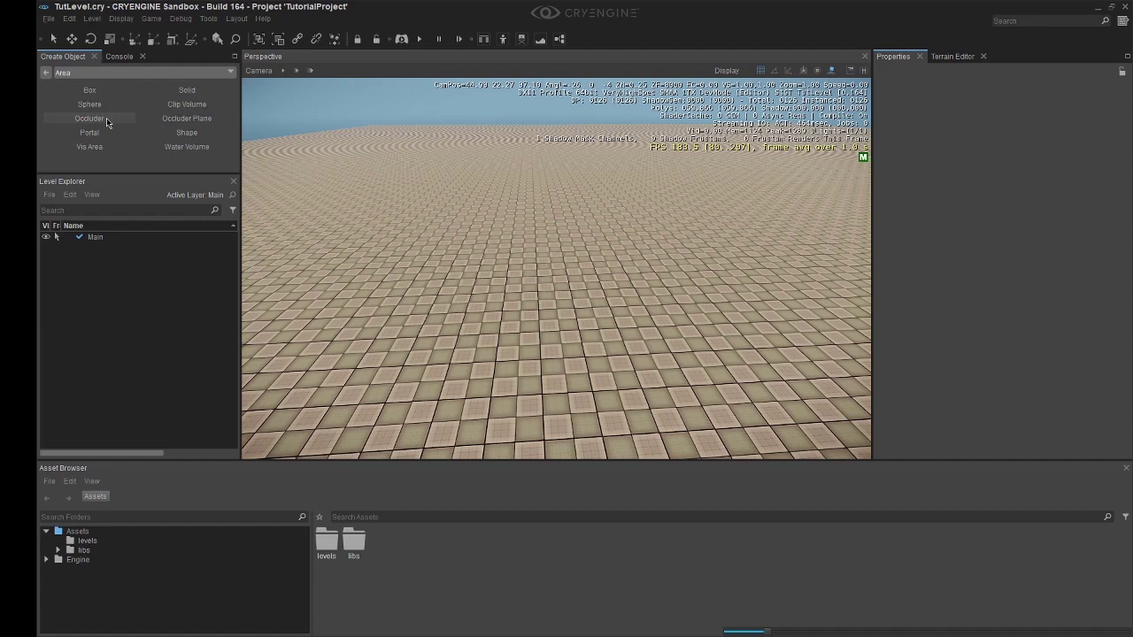
left_click(49, 72)
left_click(184, 102)
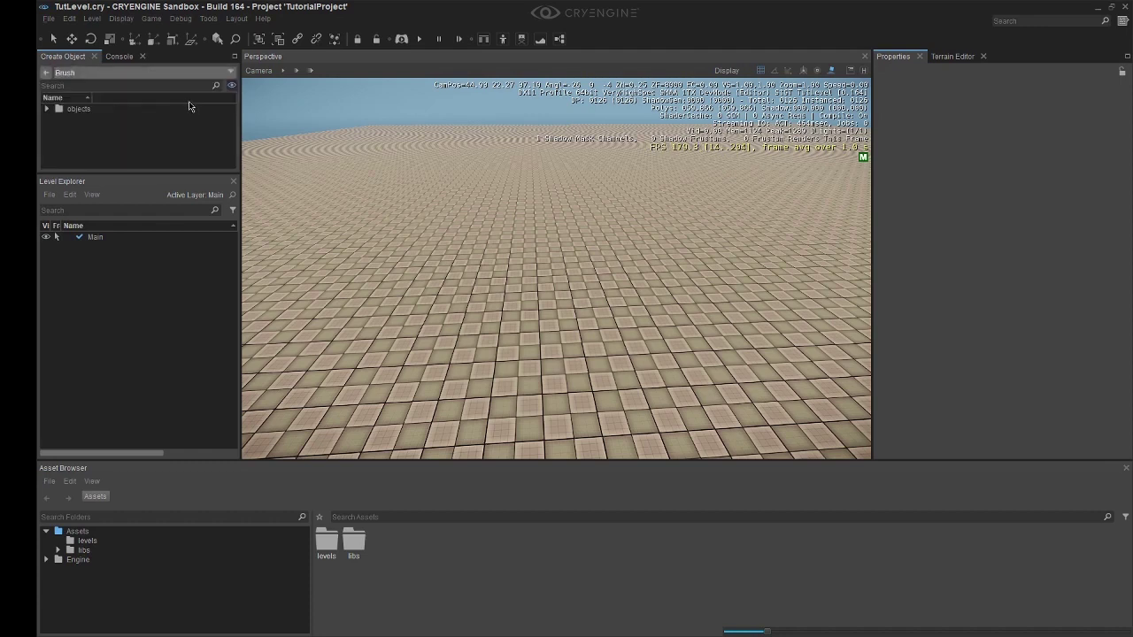
double_click(78, 109)
left_click(49, 73)
left_click(175, 120)
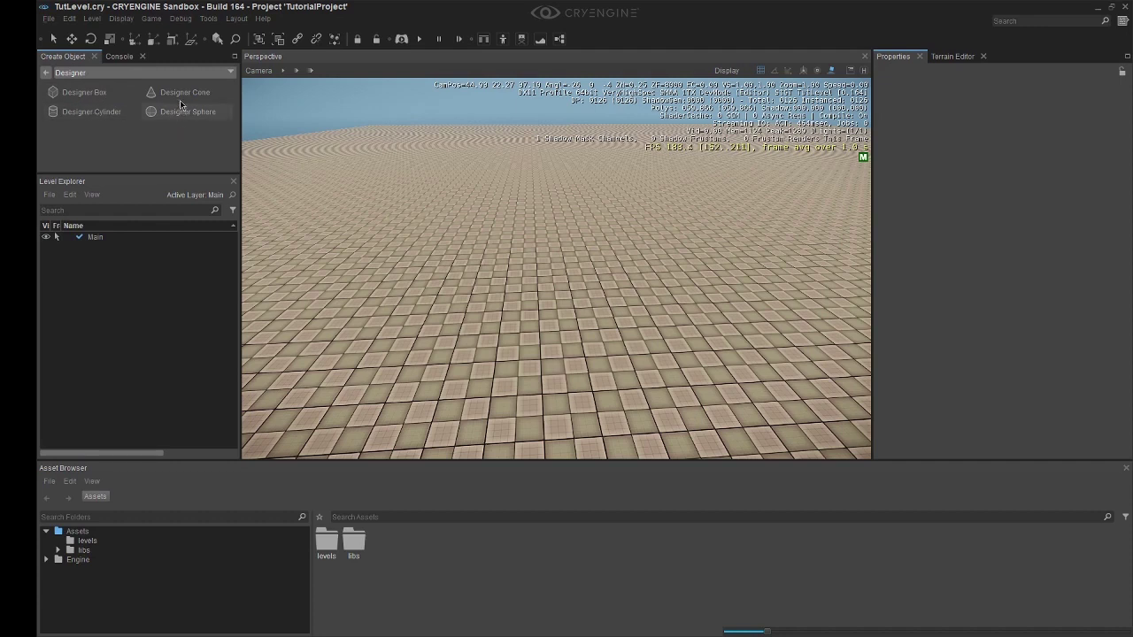
left_click(46, 72)
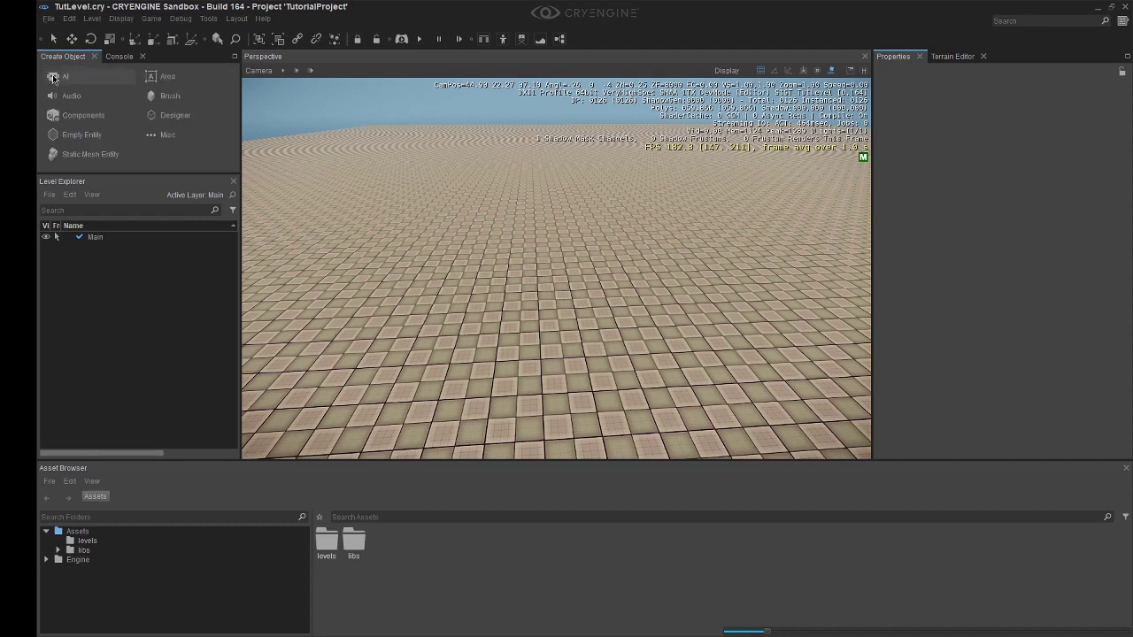
Step: Examine the Misc object types and the meshes in the Static Mesh Entity objects folder, selecting sphere.cgf
left_click(164, 134)
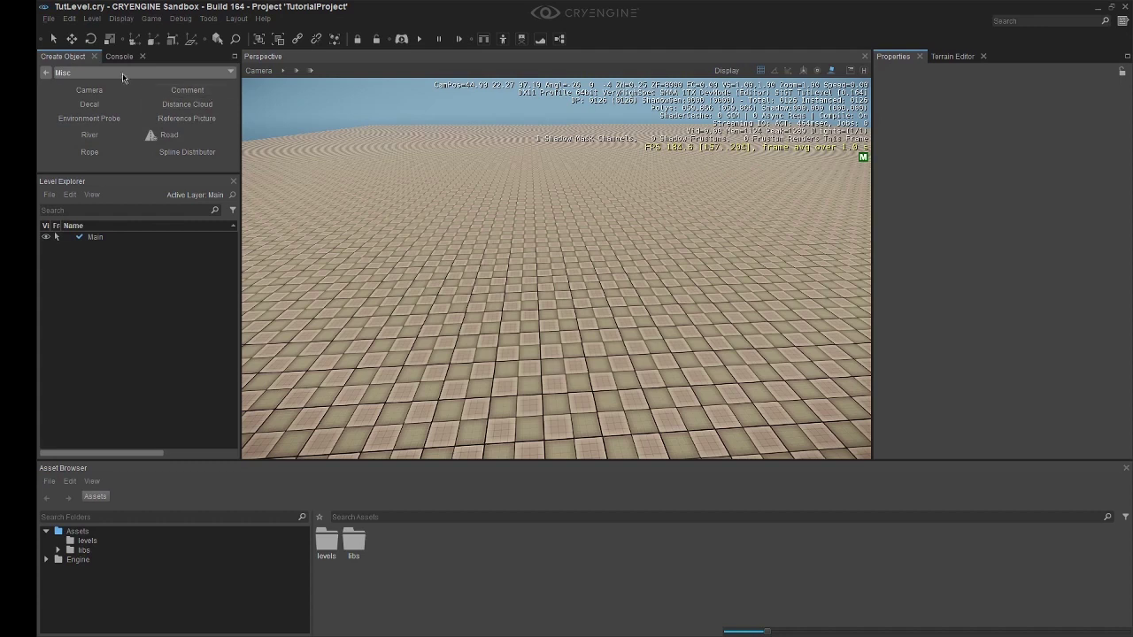
left_click(48, 72)
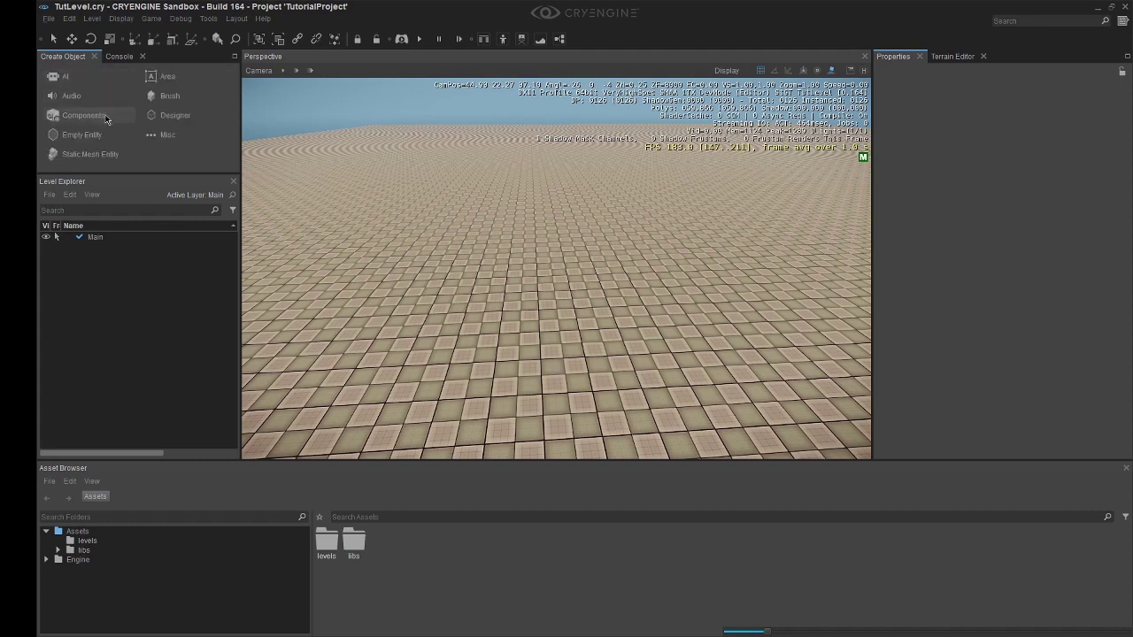
left_click(88, 154)
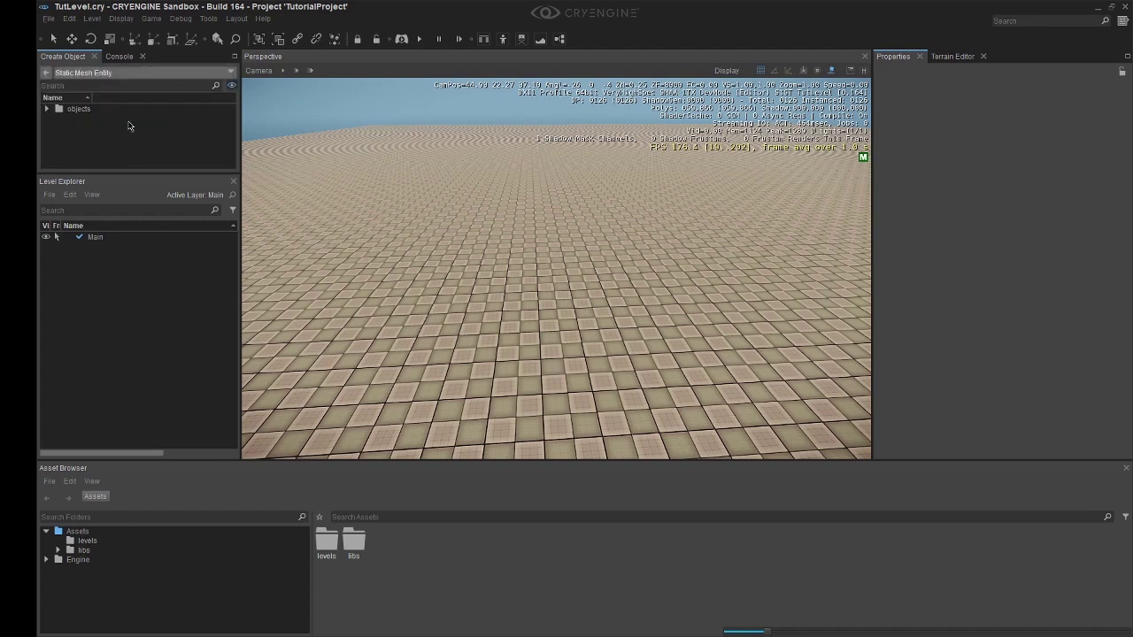
left_click(47, 109)
left_click(94, 118)
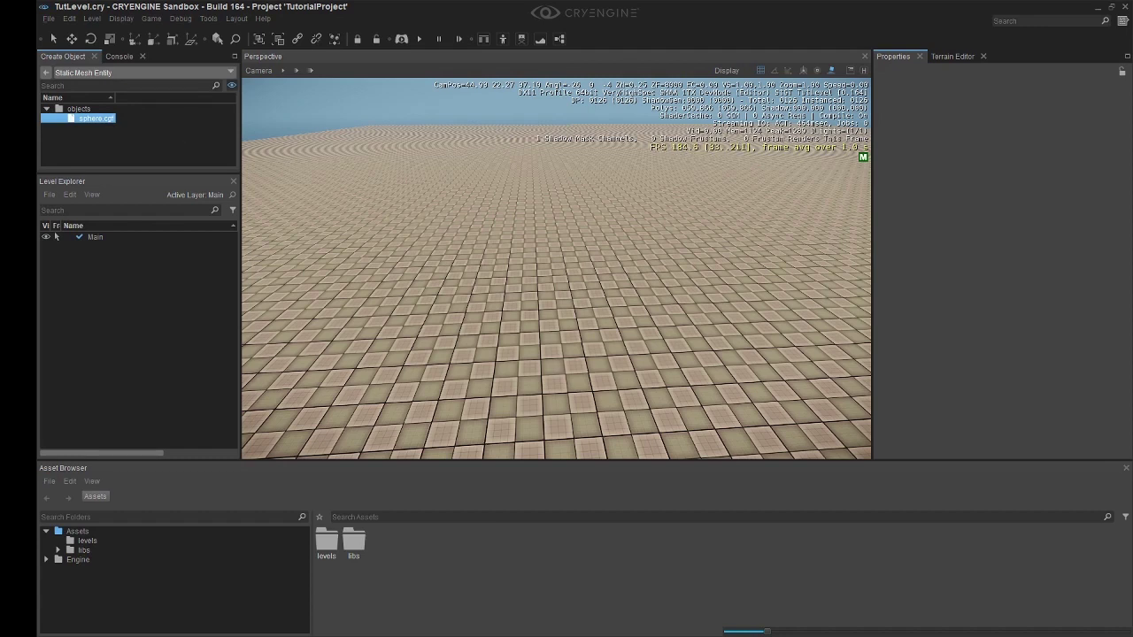
Step: Switch to Blender, dismiss the splash screen and start an FBX export of the default cube
key("super")
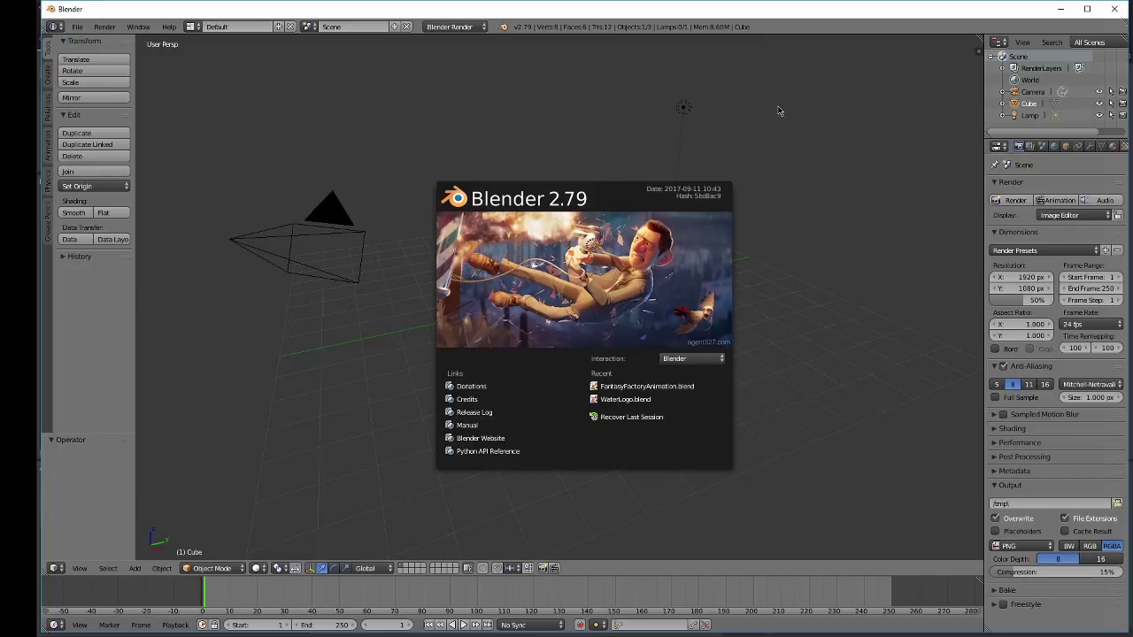
left_click(778, 111)
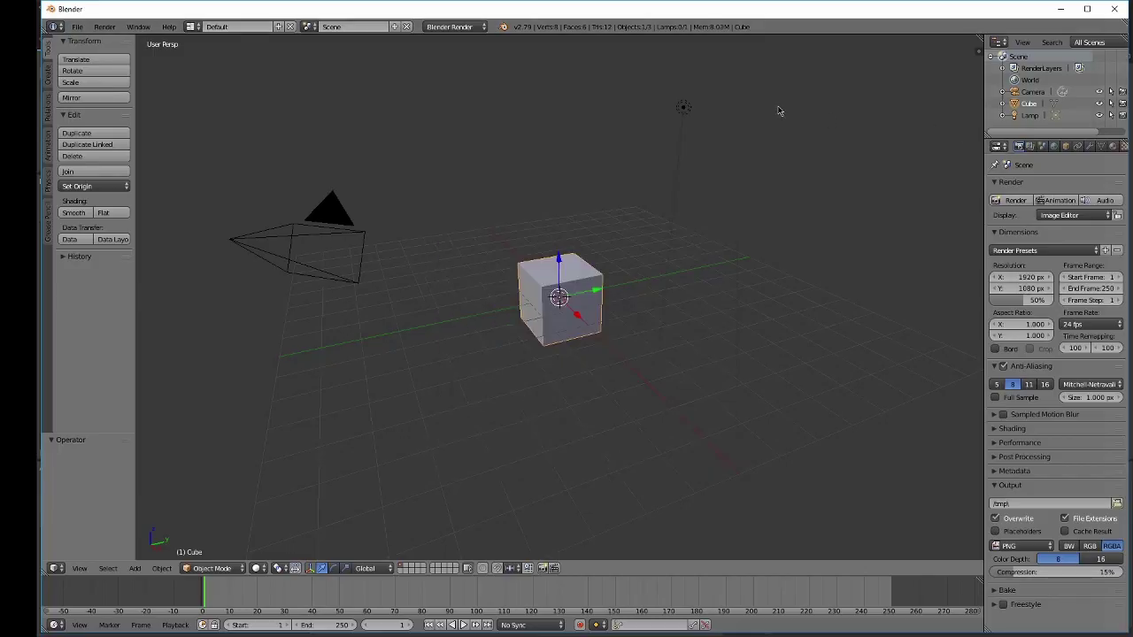
left_click(77, 27)
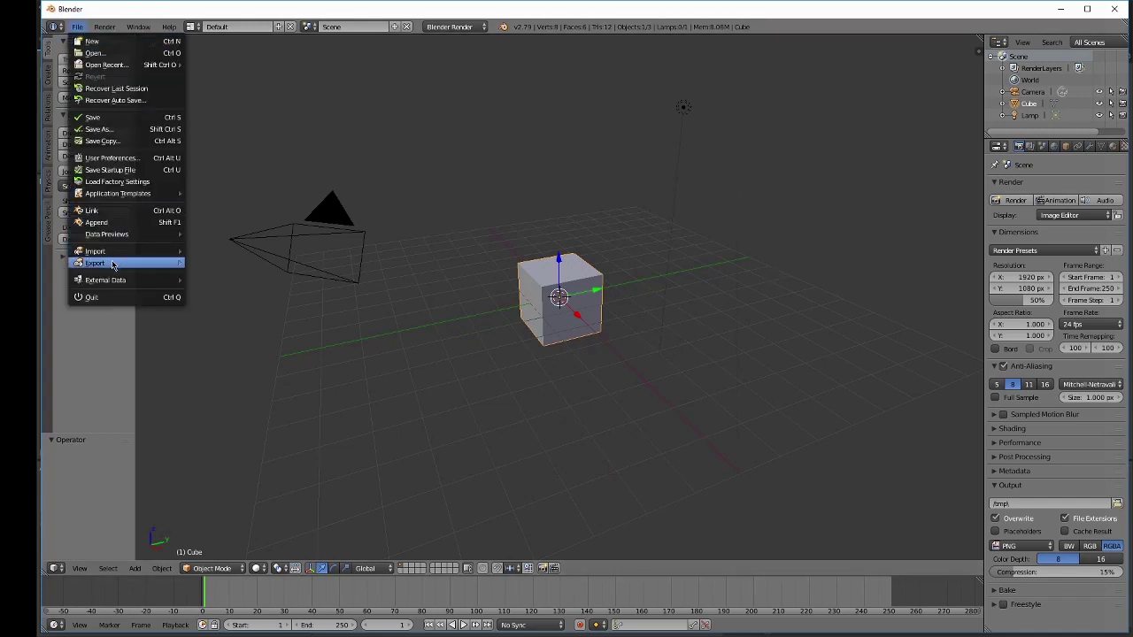
mouse_move(111, 264)
left_click(242, 299)
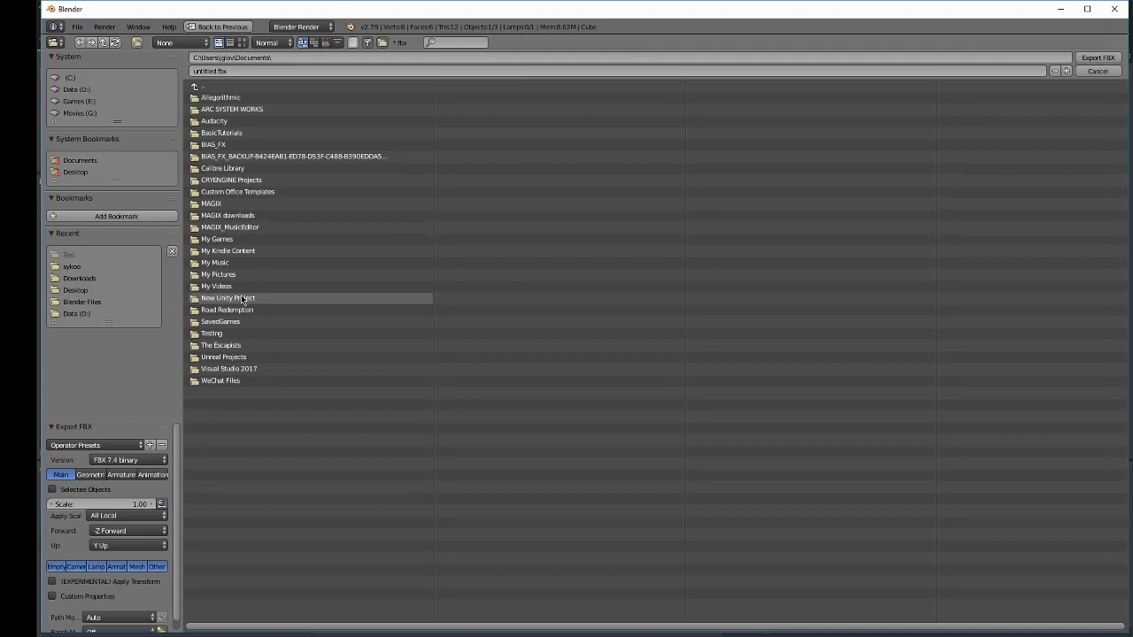
Step: Export the cube to the CryEngine folder on the desktop as Cube.fbx
left_click(77, 173)
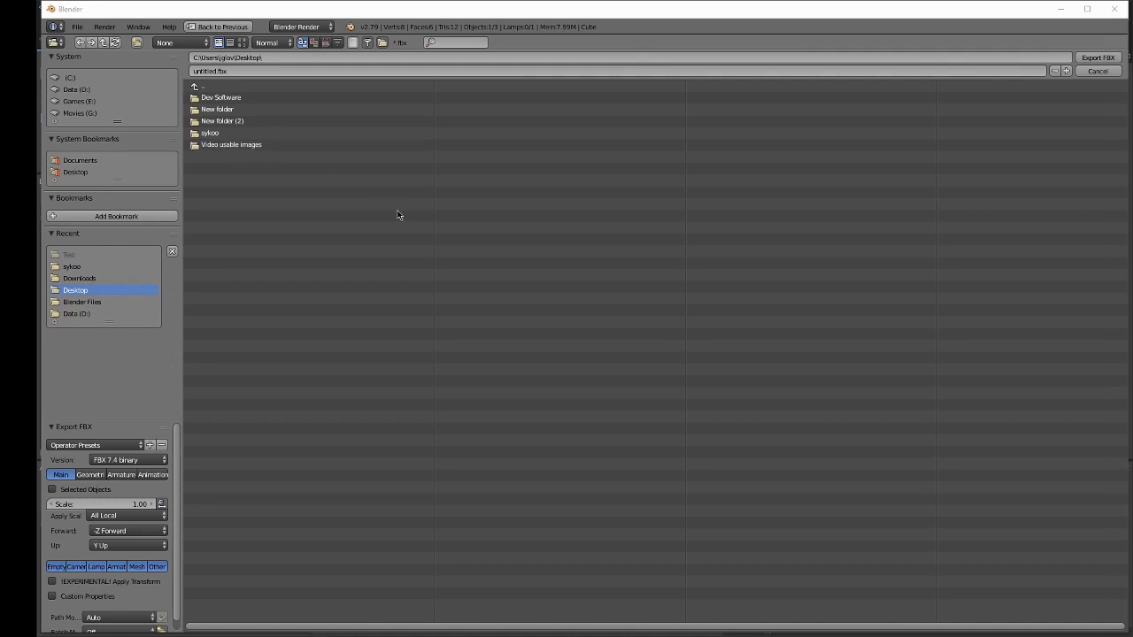
left_click(199, 87)
left_click(77, 172)
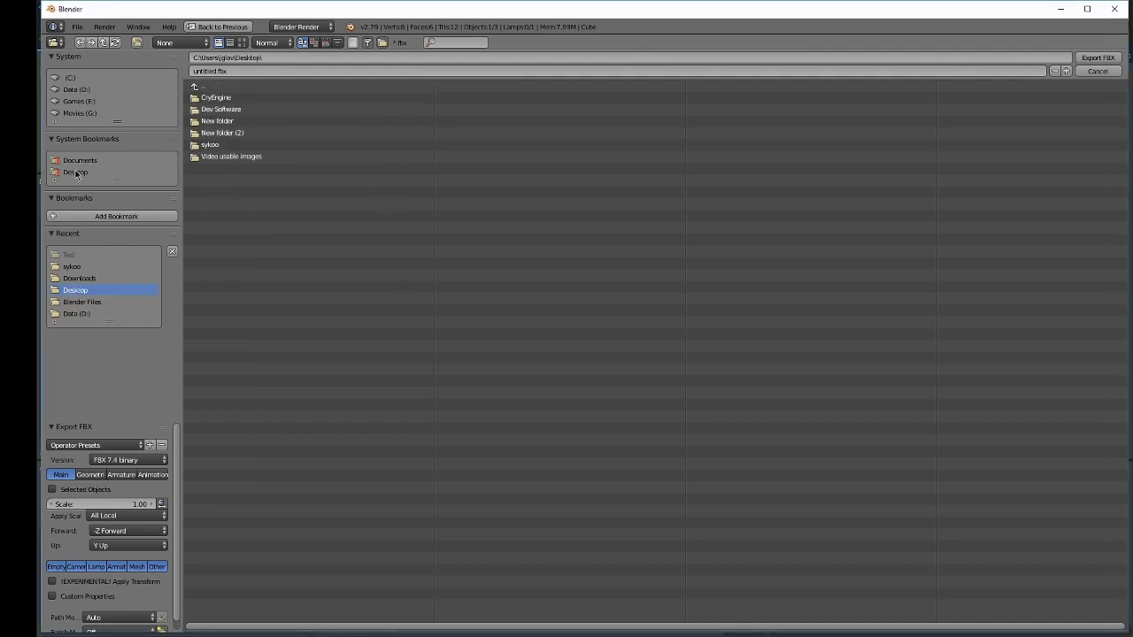
left_click(217, 98)
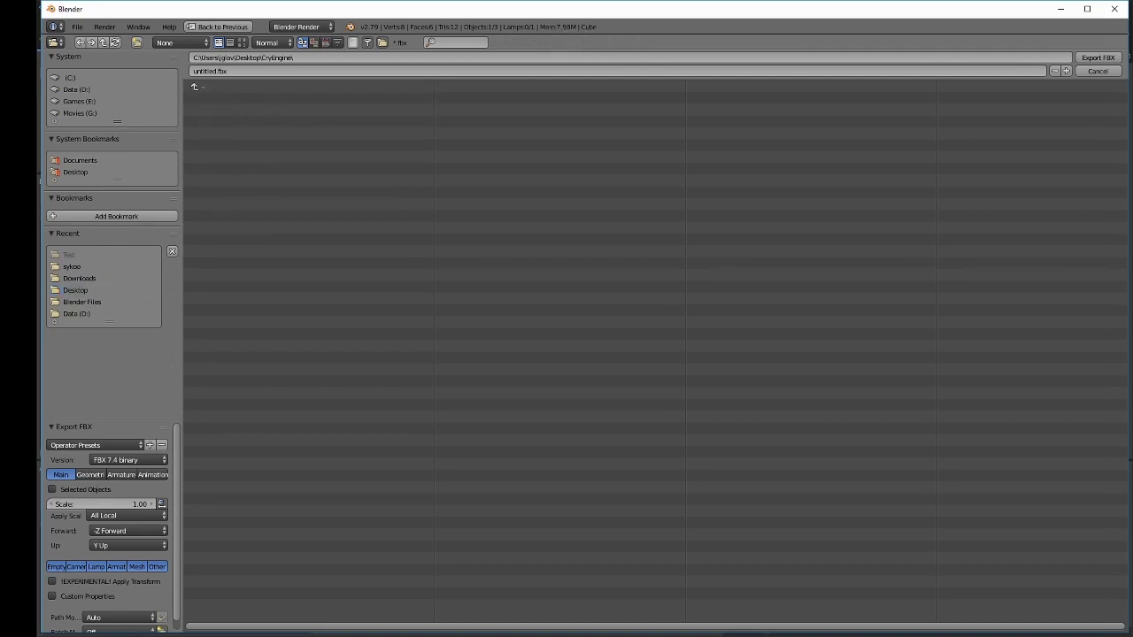
left_click(241, 71)
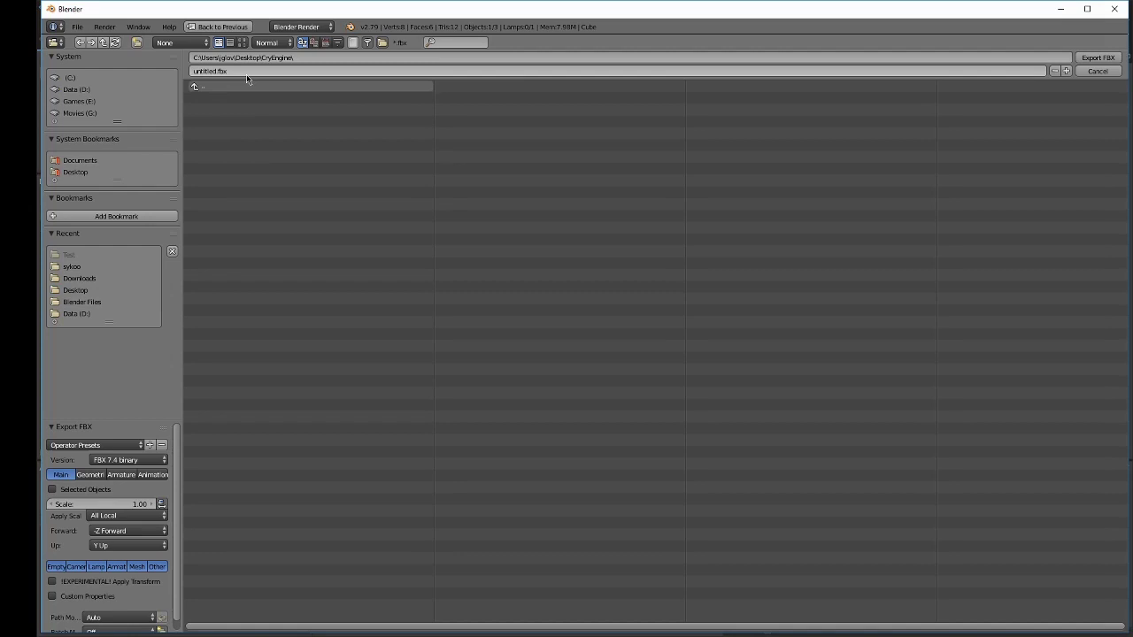
type("Cube")
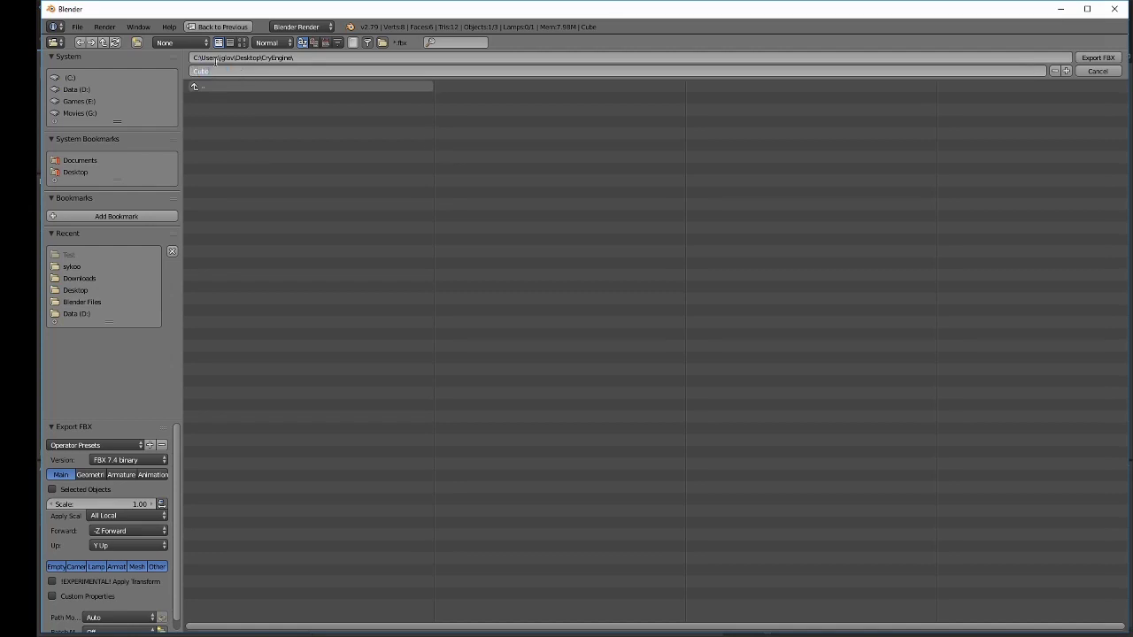
left_click(1098, 58)
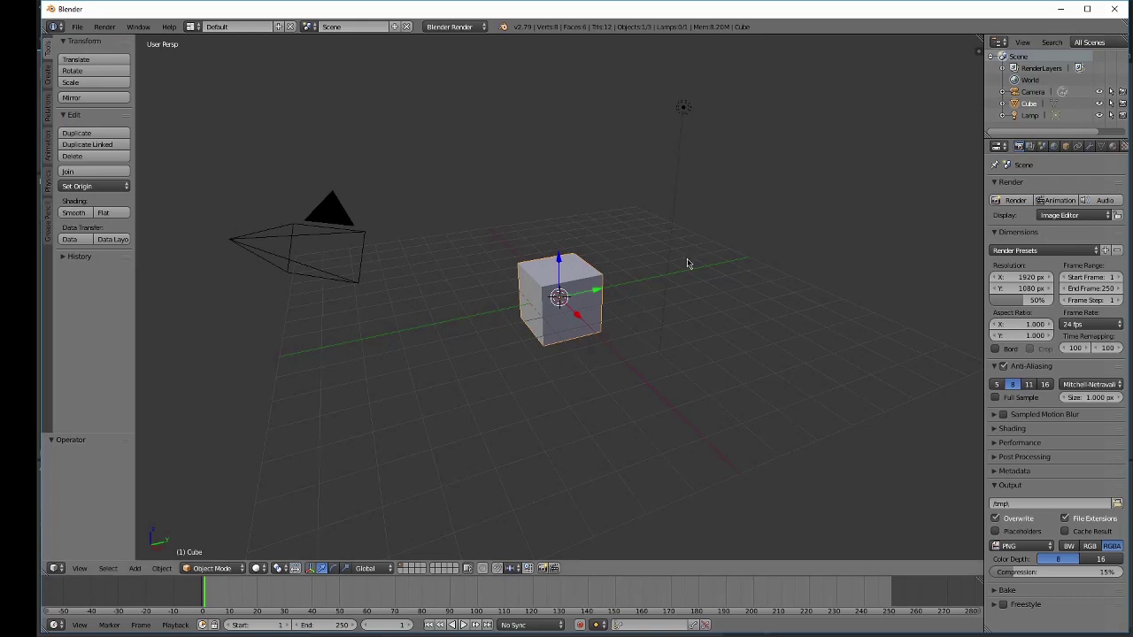
Step: Delete the default cube from the scene
key("x")
left_click(573, 282)
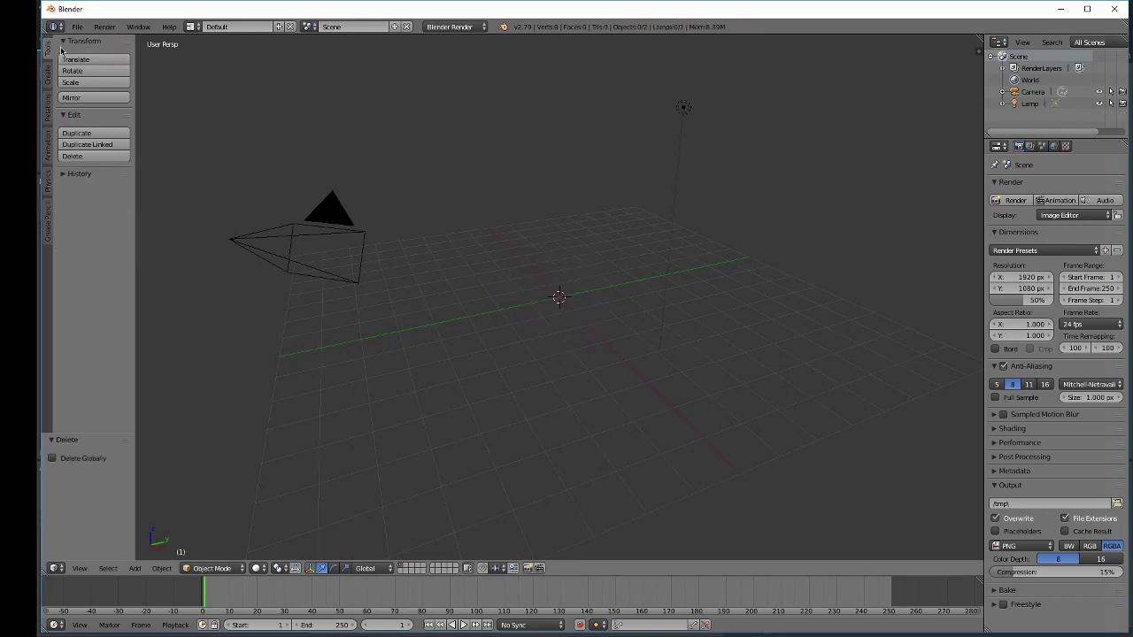
key("ctrl+s")
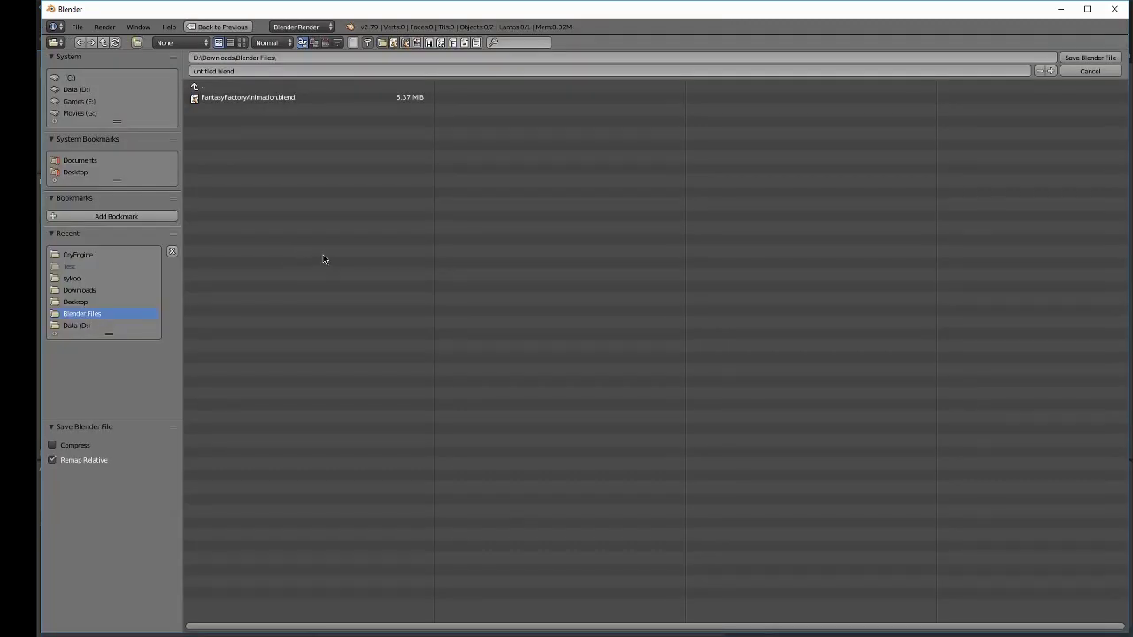
left_click(1084, 71)
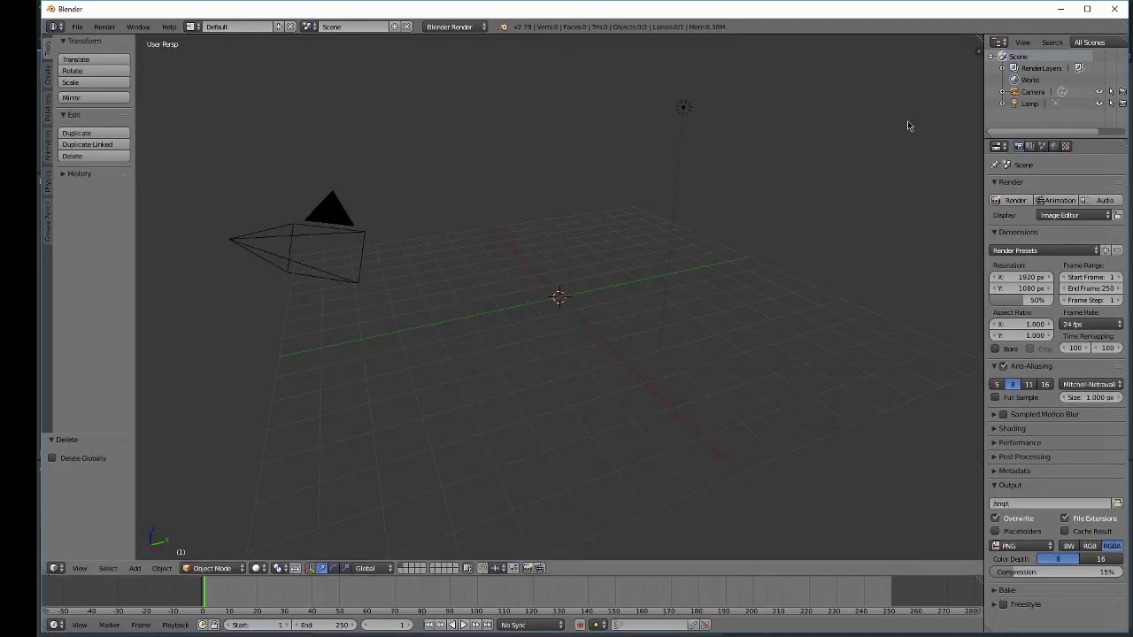
key("alt+a")
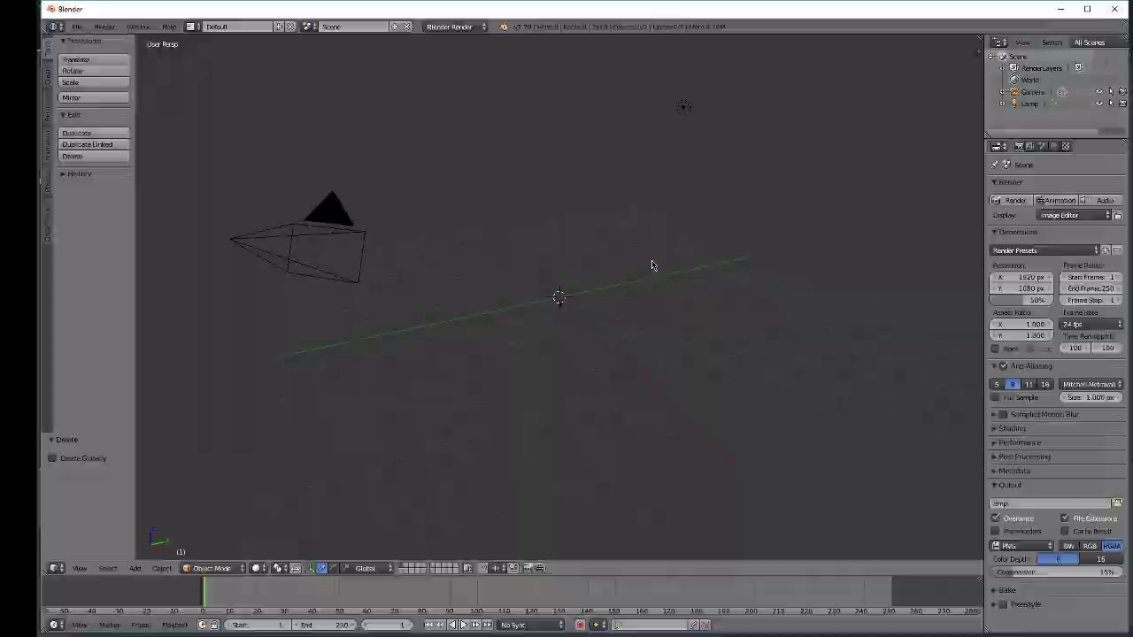
key("Escape")
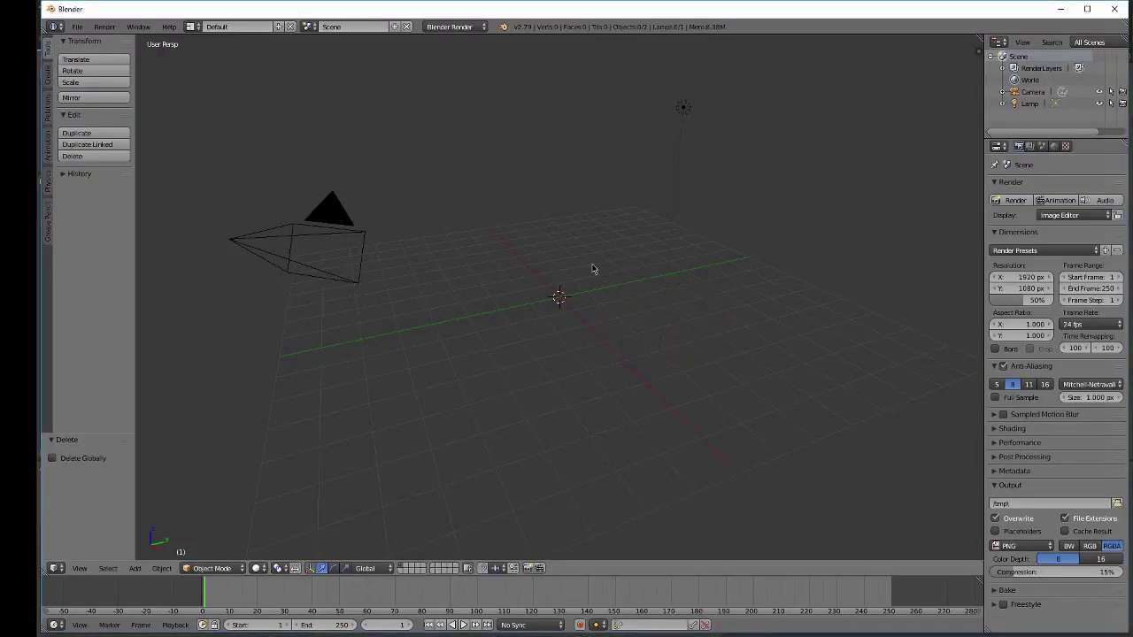
Step: Add a cylinder mesh at the scene's origin
key("shift+a")
mouse_move(593, 267)
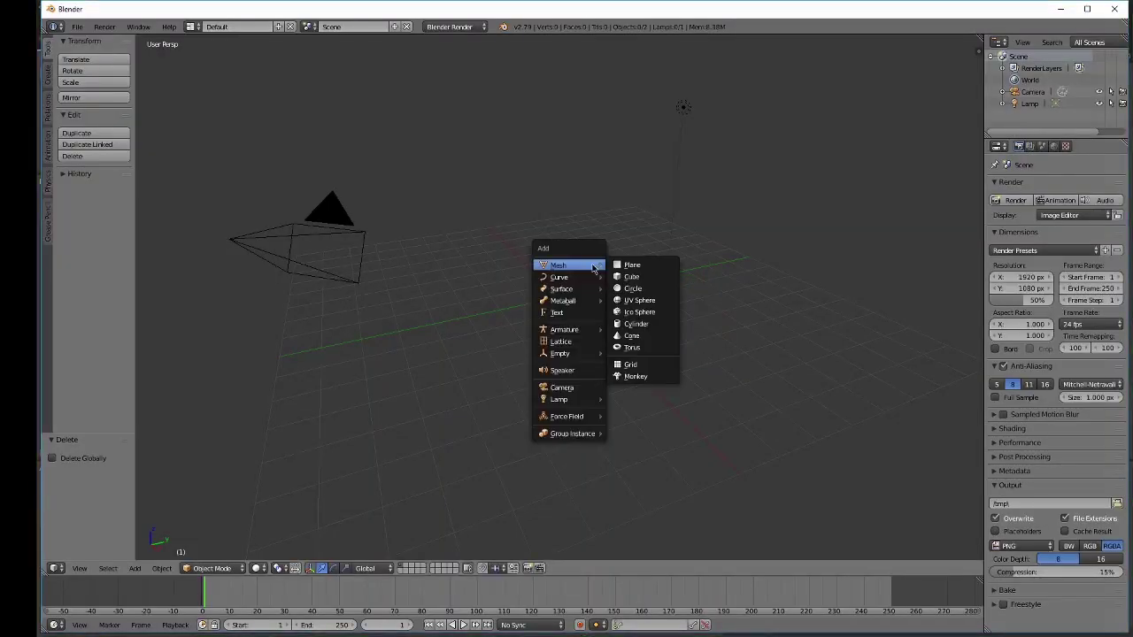
left_click(637, 325)
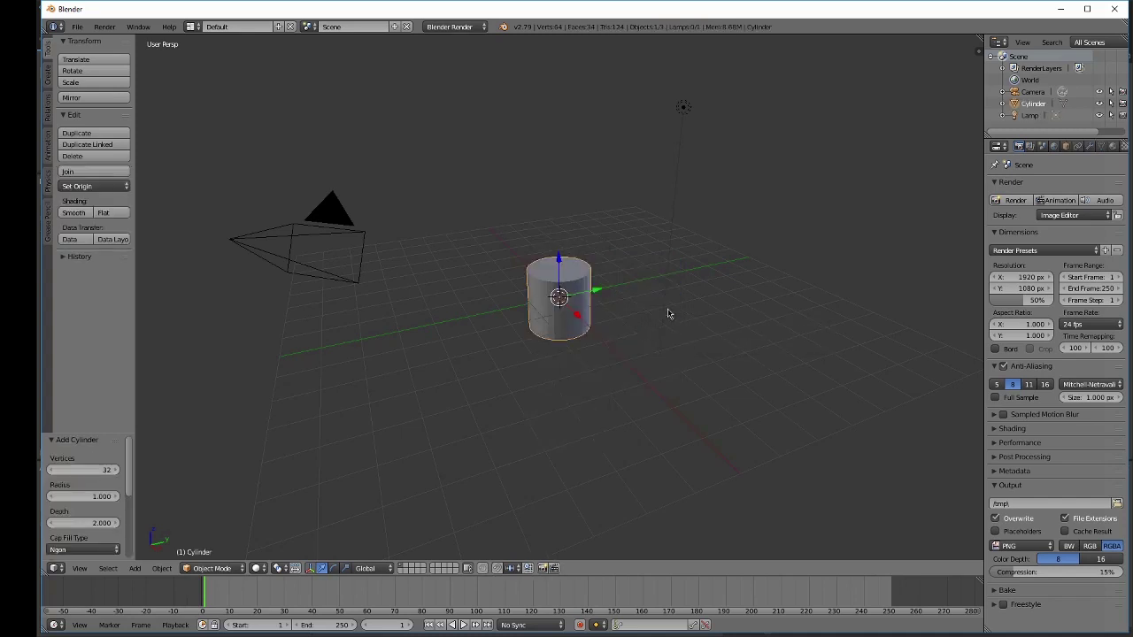
Step: Export the cylinder in FBX format to the desktop's CryEngine folder with the file name Cylinder
left_click(77, 27)
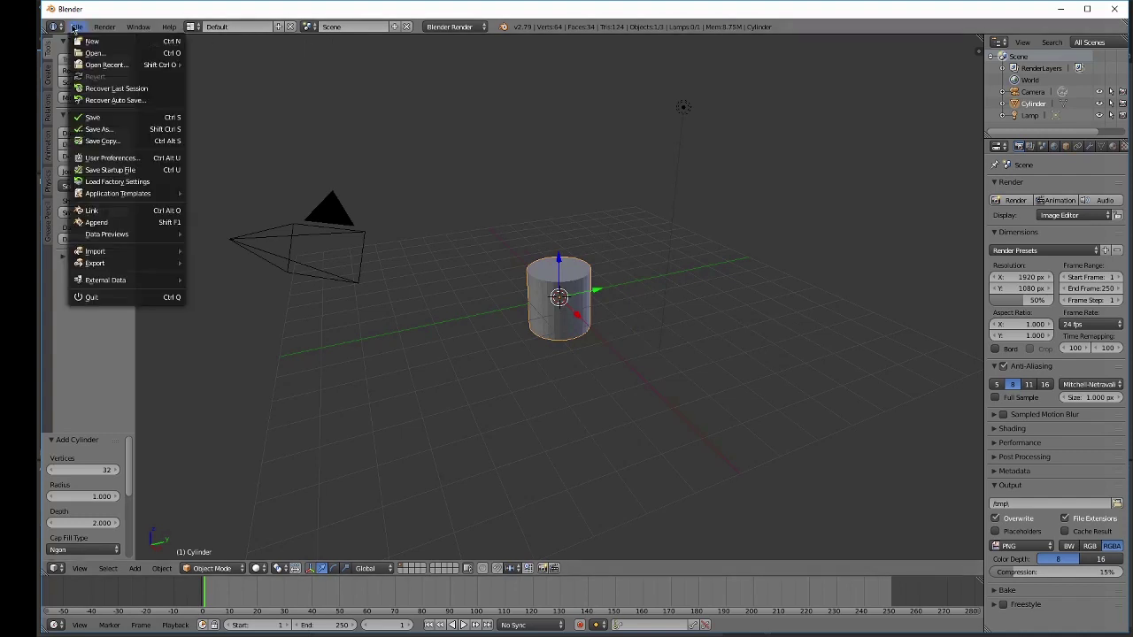
mouse_move(127, 266)
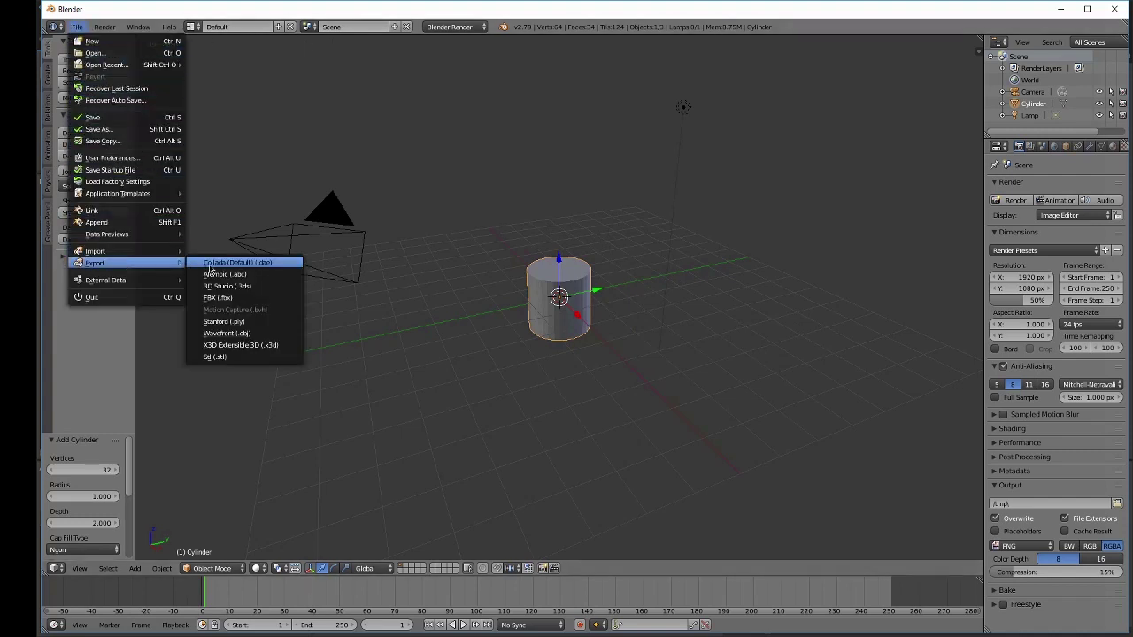
left_click(240, 302)
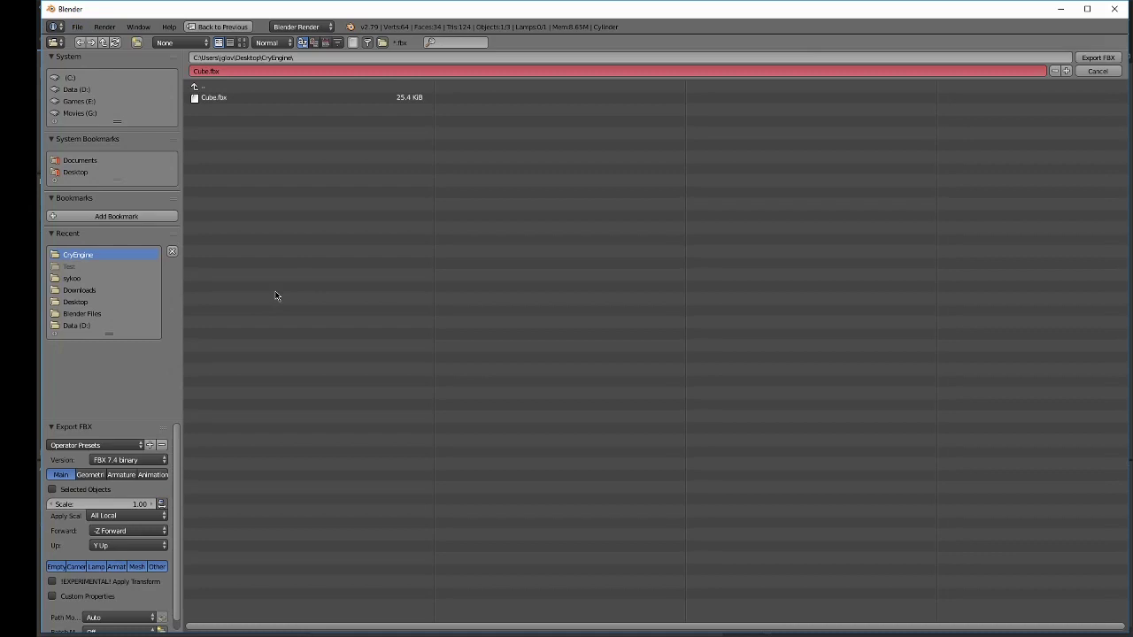
left_click(205, 71)
left_click(204, 71)
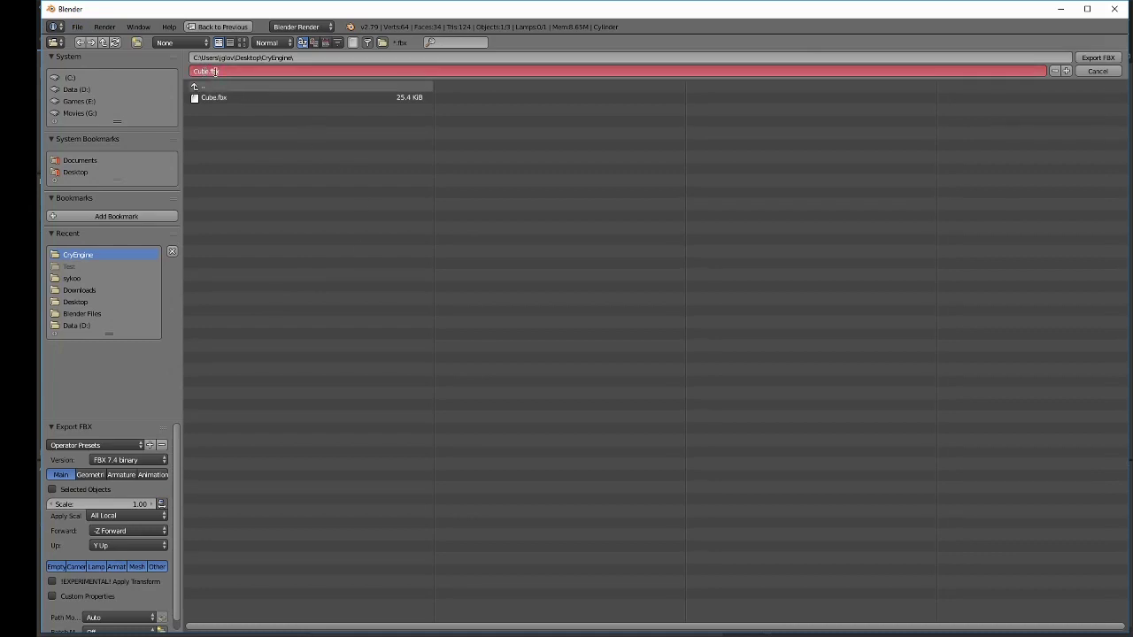
left_click_drag(256, 76, 153, 77)
type("Cylinder")
left_click(1110, 60)
left_click(1110, 59)
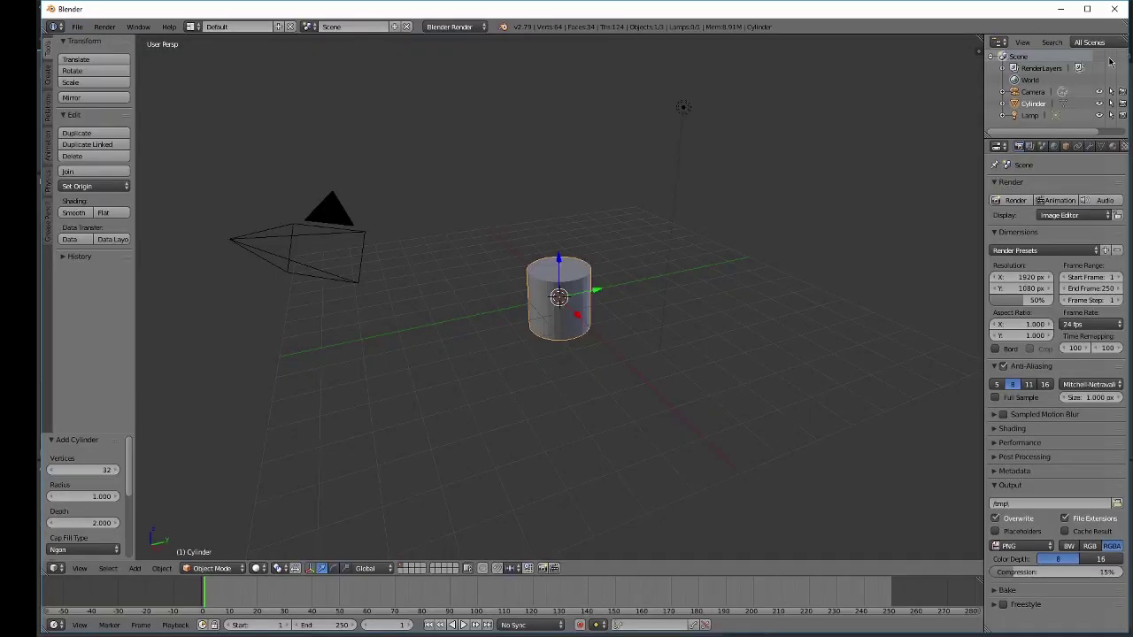
Step: Delete the cylinder and add a cone mesh in its place
key("x")
left_click(492, 284)
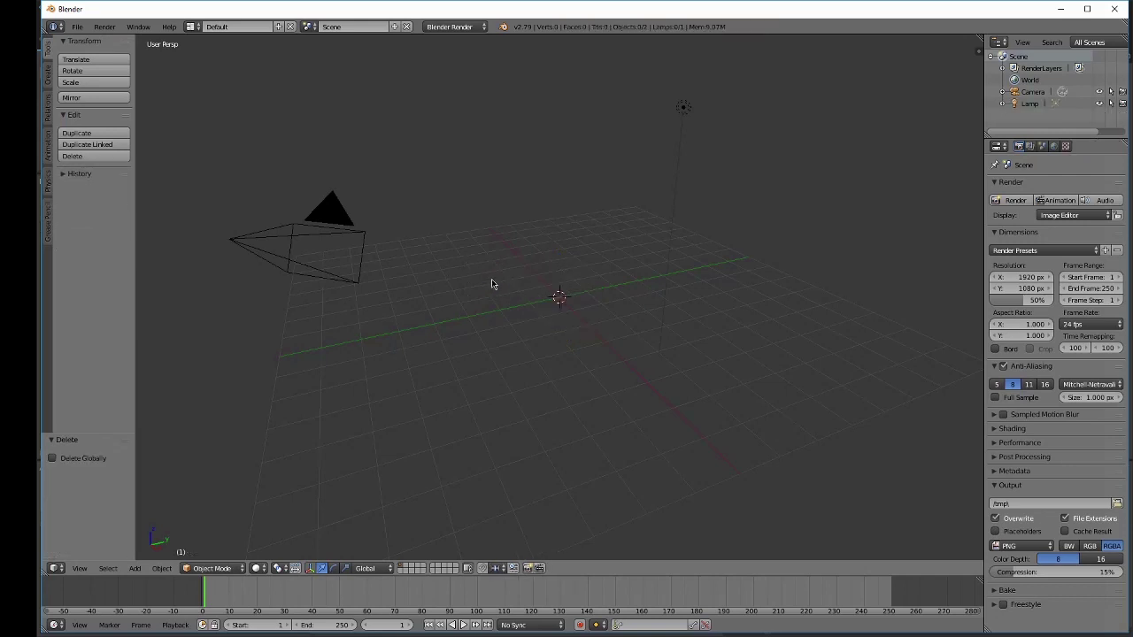
key("shift+a")
mouse_move(493, 281)
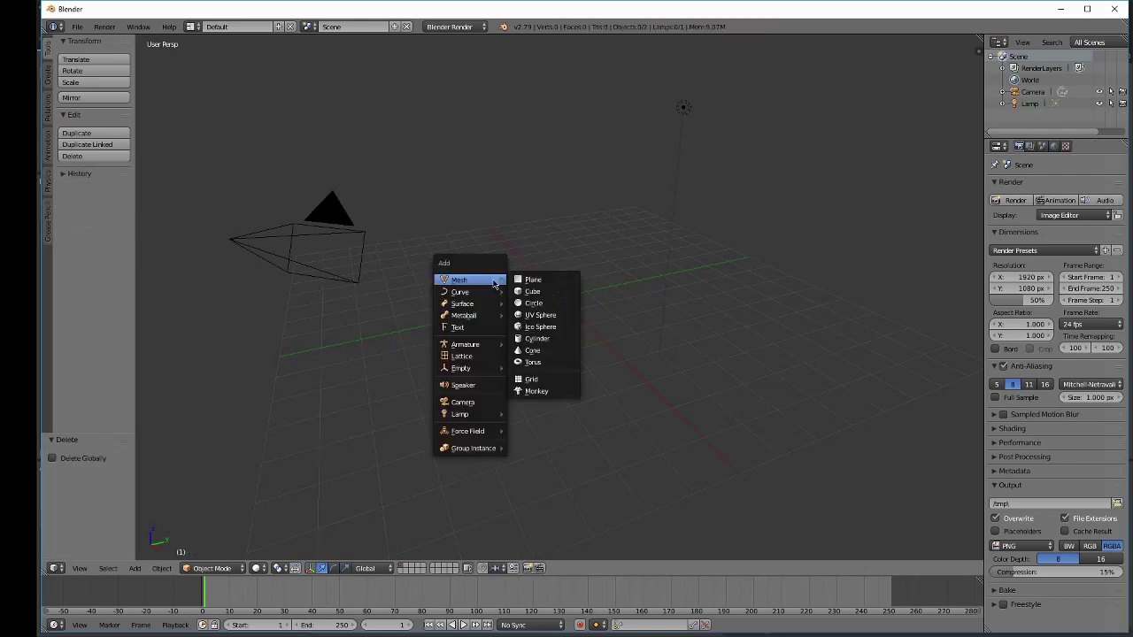
left_click(534, 350)
Step: Export the cone in FBX format to the desktop's CryEngine folder with the file name Cone
left_click(77, 26)
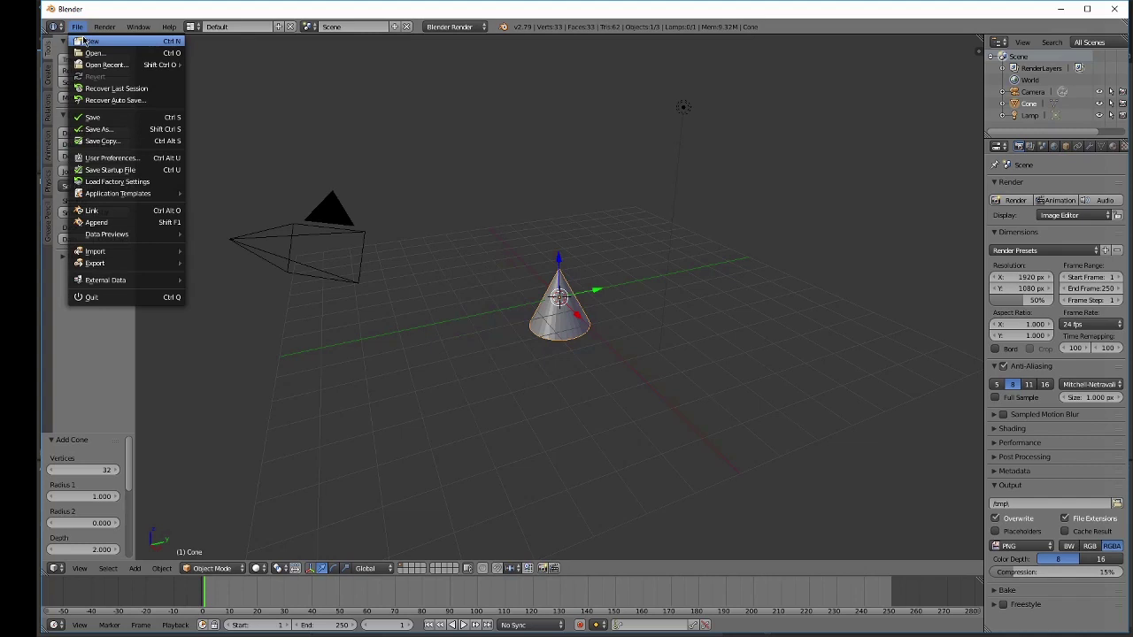
mouse_move(133, 263)
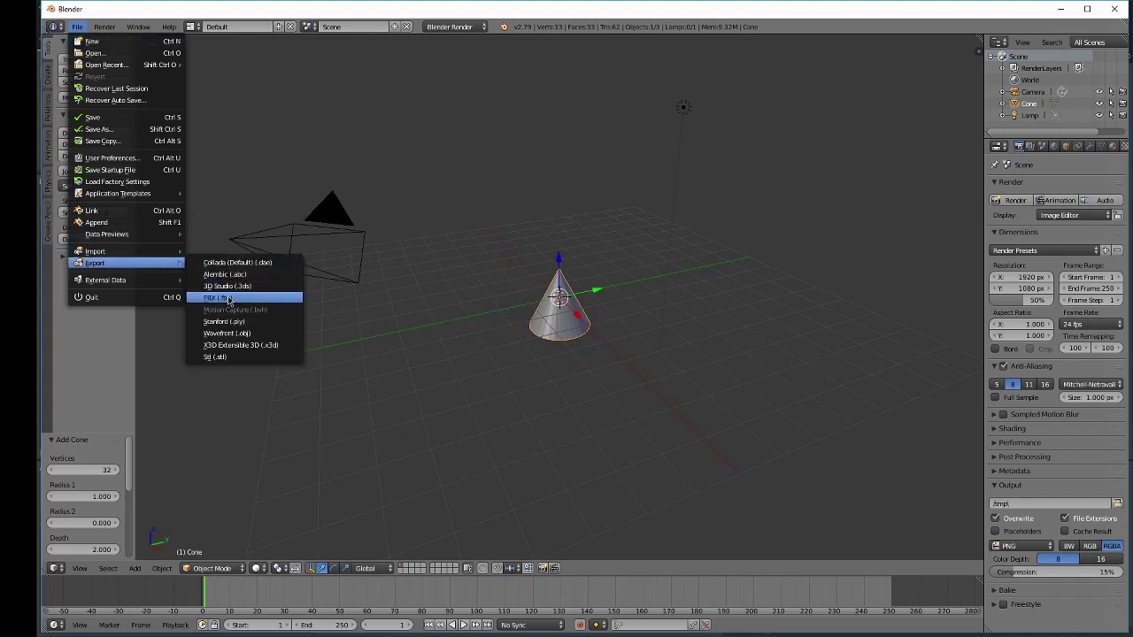
left_click(229, 299)
left_click(266, 72)
type("Cone")
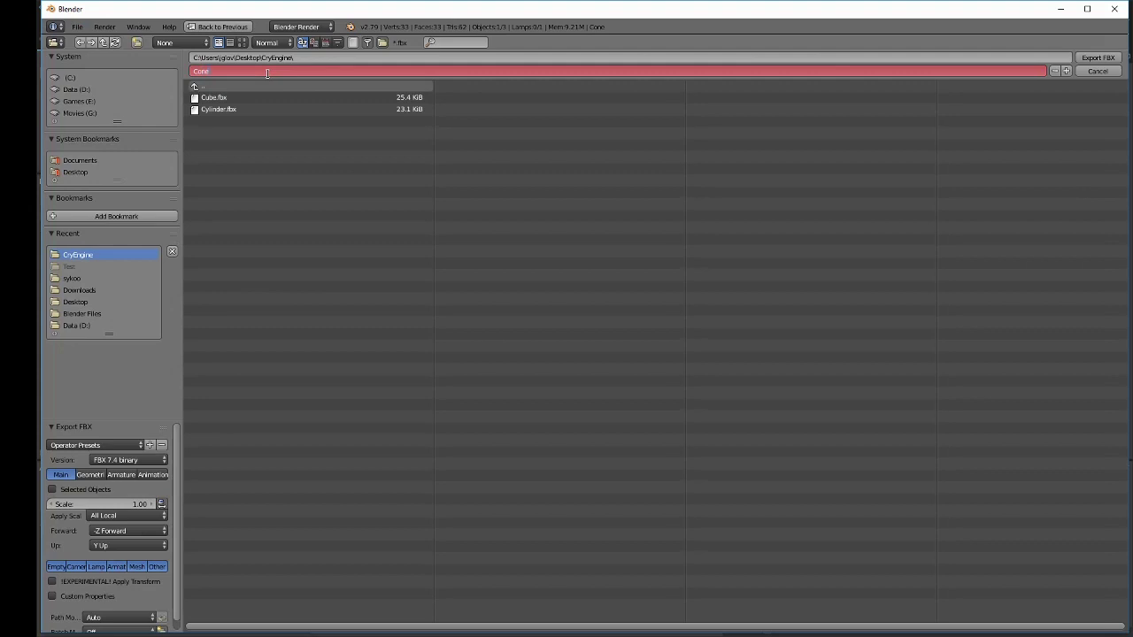
key("Return")
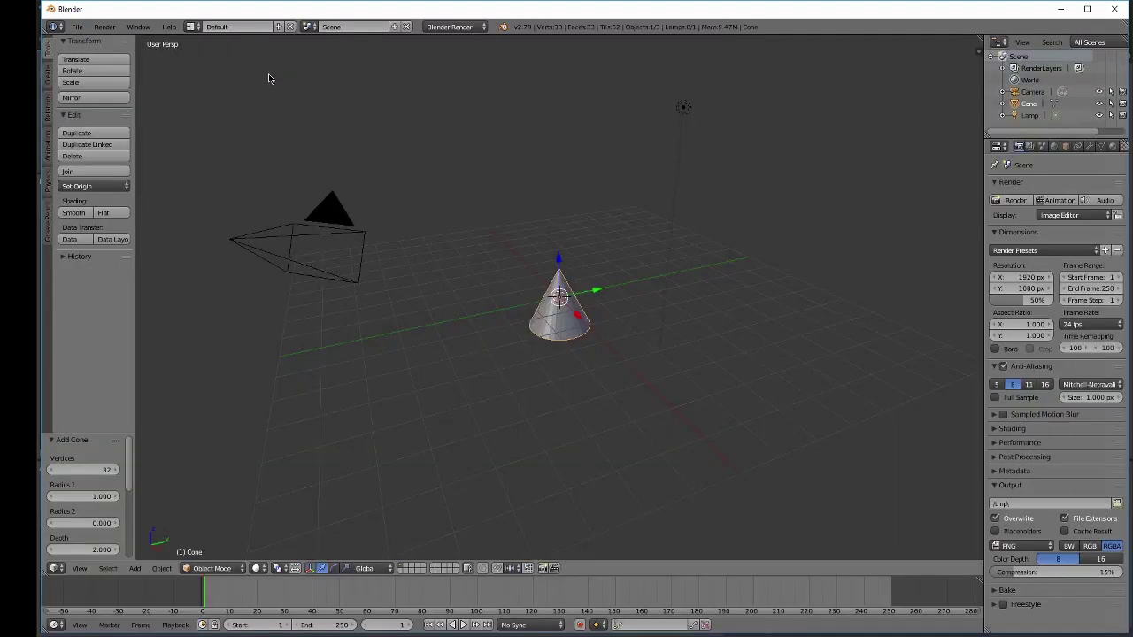
Step: Delete the cone and add a torus mesh in its place
key("x")
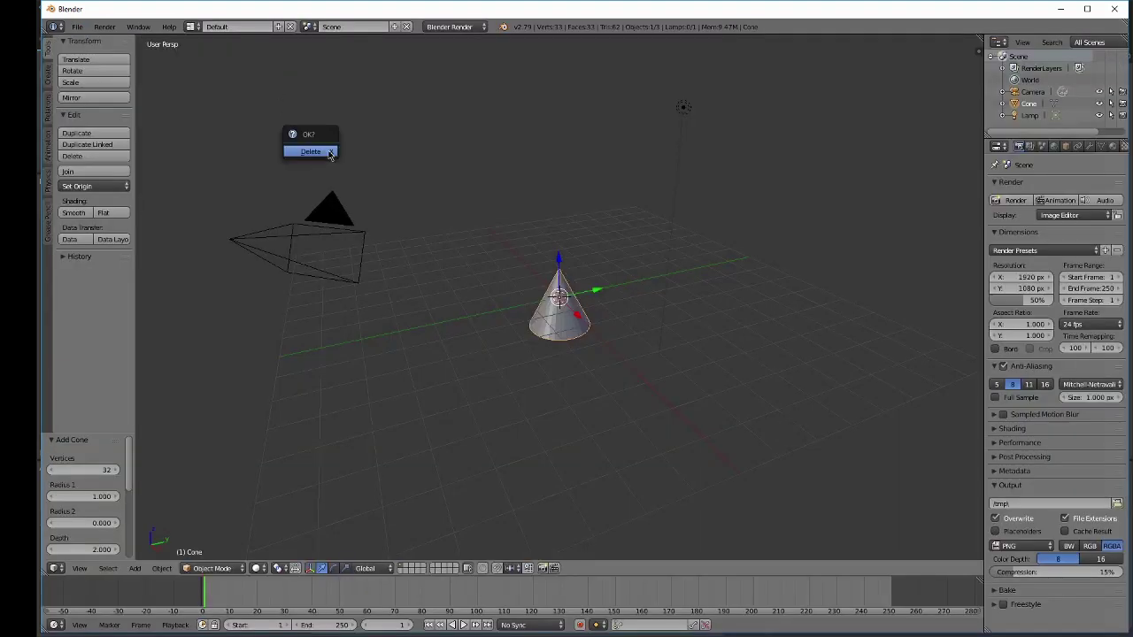
left_click(328, 153)
key("shift+a")
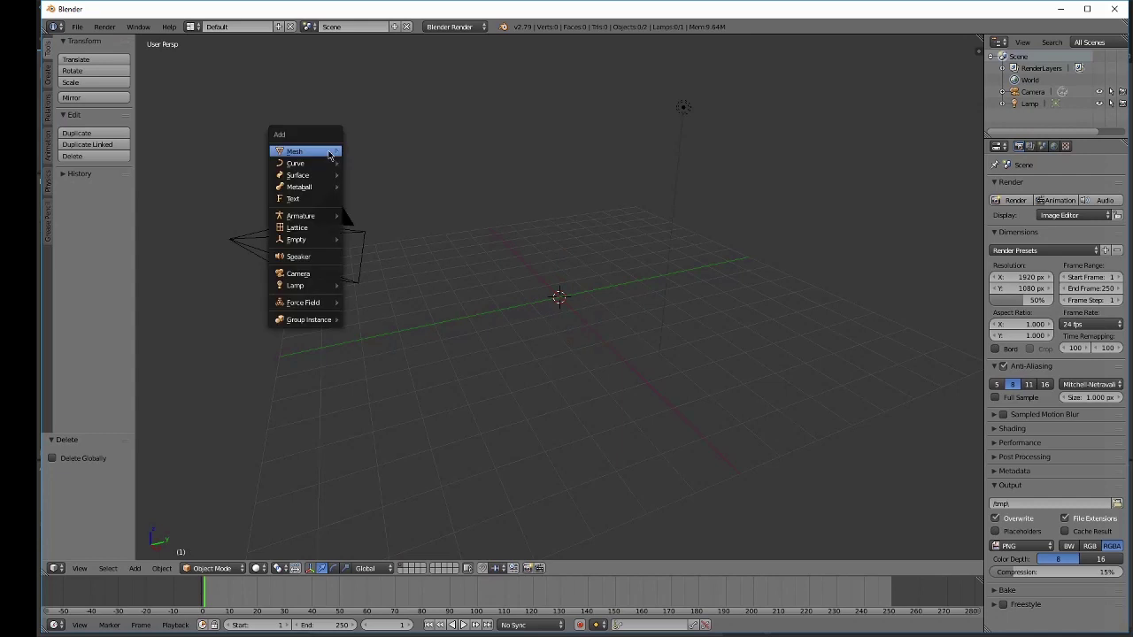
mouse_move(331, 154)
left_click(371, 234)
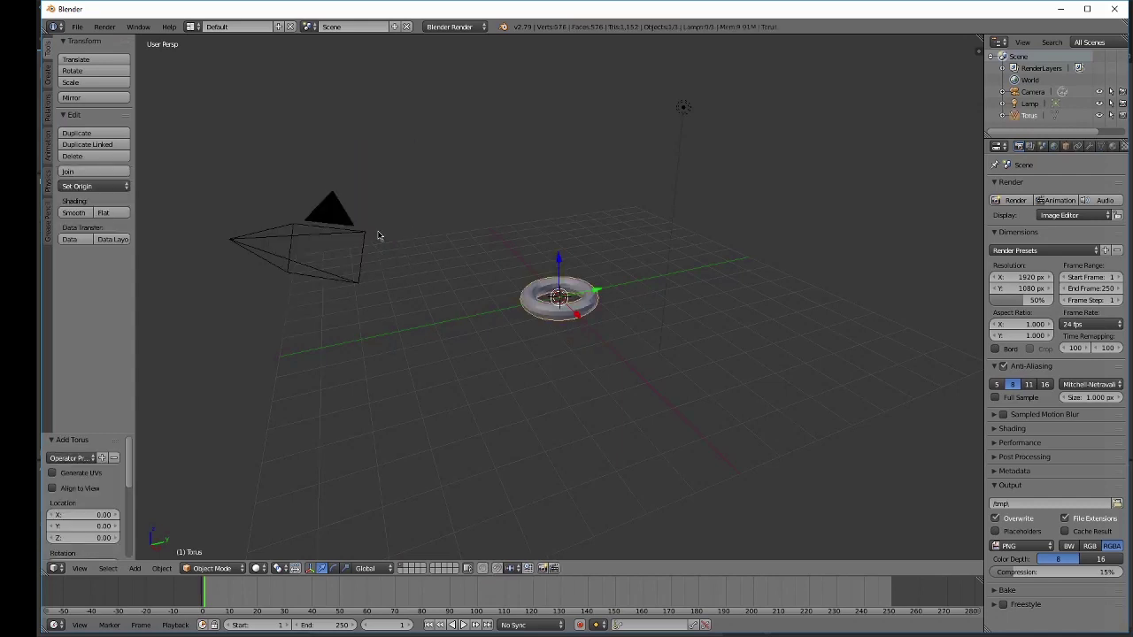
Step: Export the torus in FBX format to the desktop's CryEngine folder with the file name Torous
left_click(78, 27)
mouse_move(176, 265)
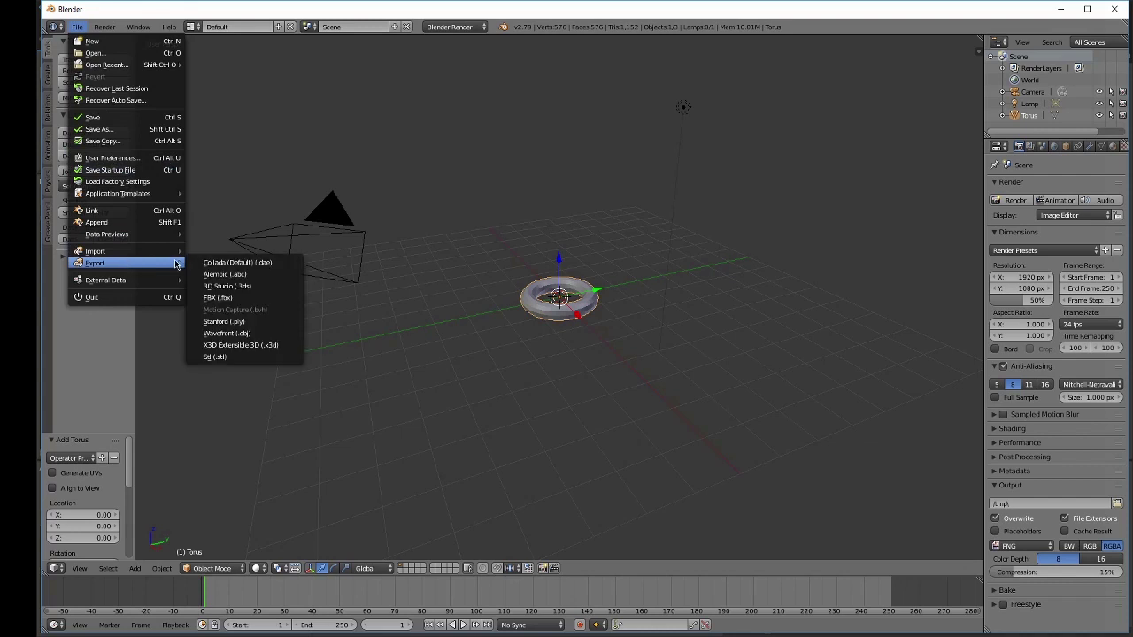
left_click(229, 297)
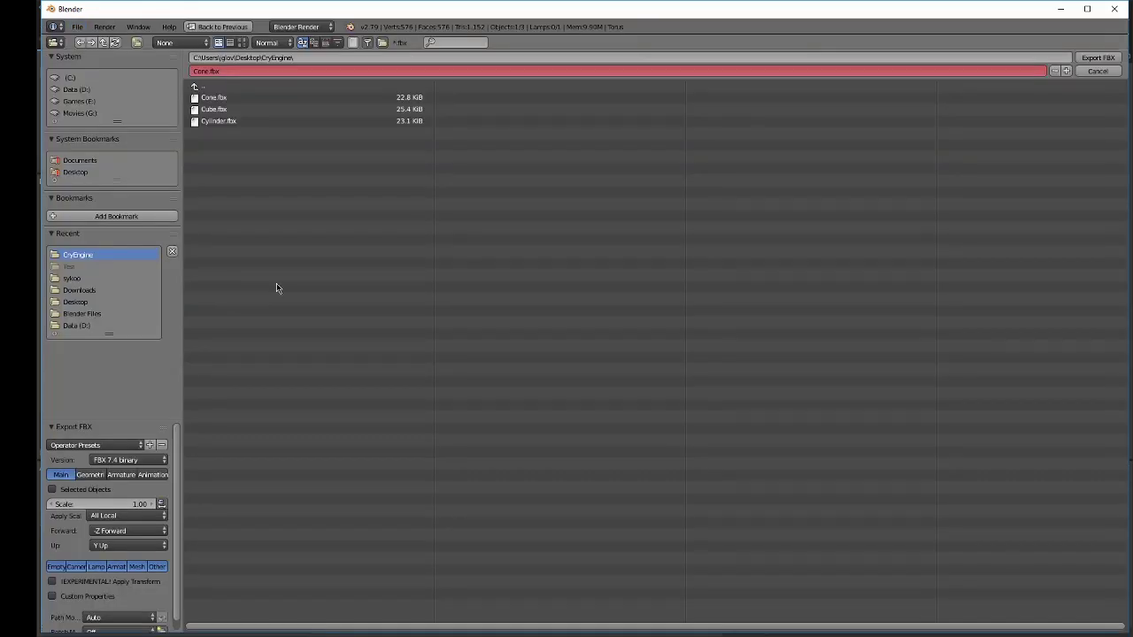
left_click(249, 73)
type("Torous")
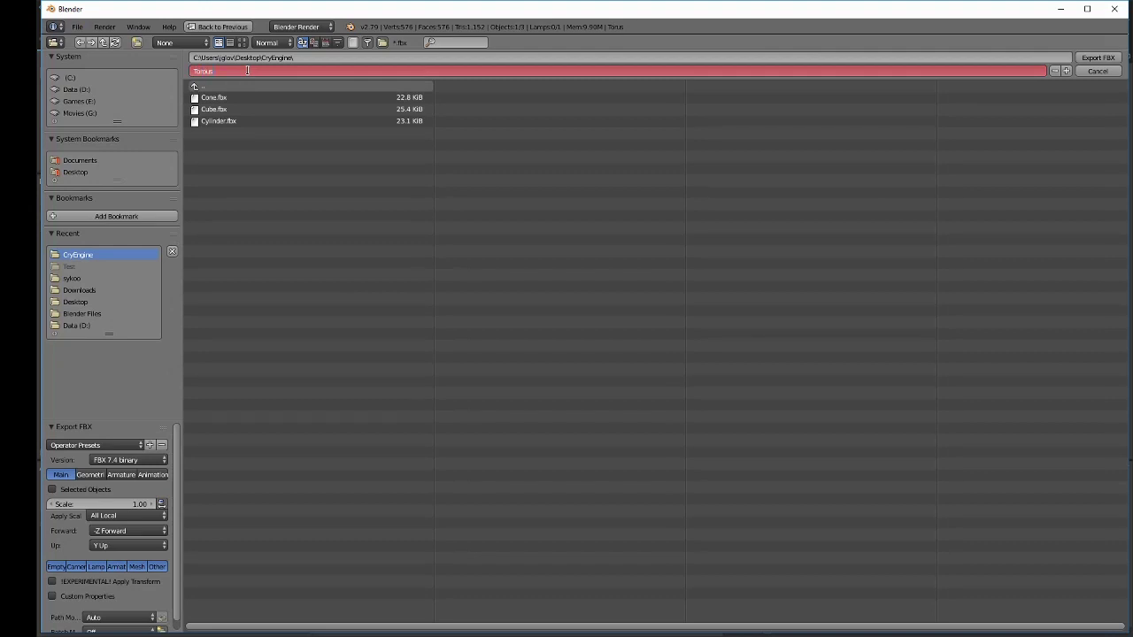
key("Return")
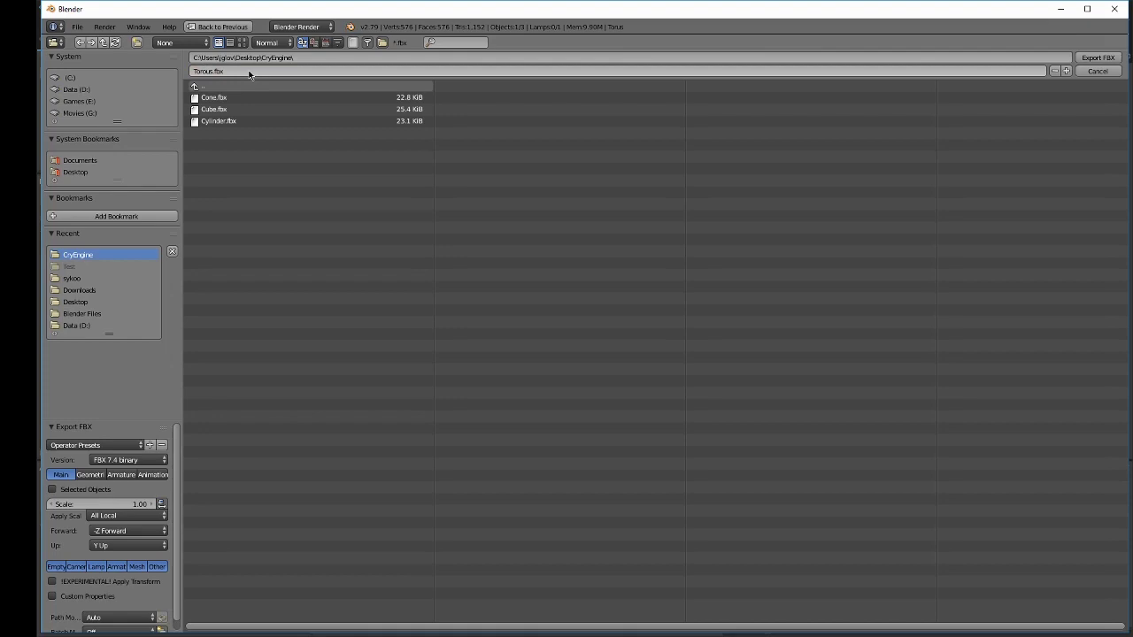
left_click(1098, 58)
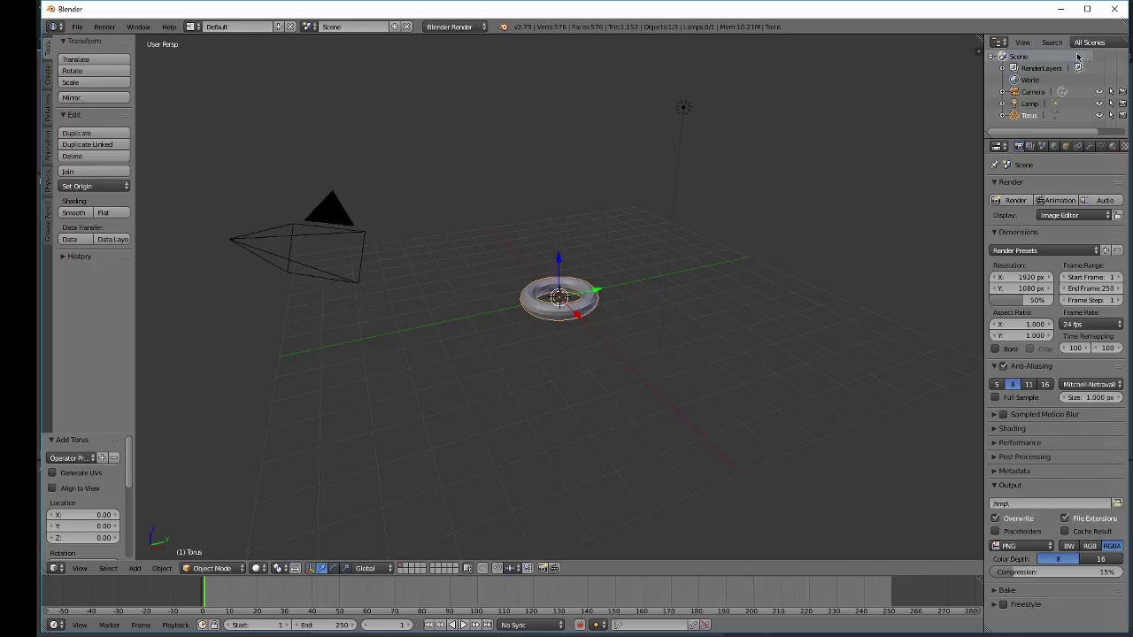
Step: Delete the torus and add a monkey mesh in its place
key("x")
left_click(611, 256)
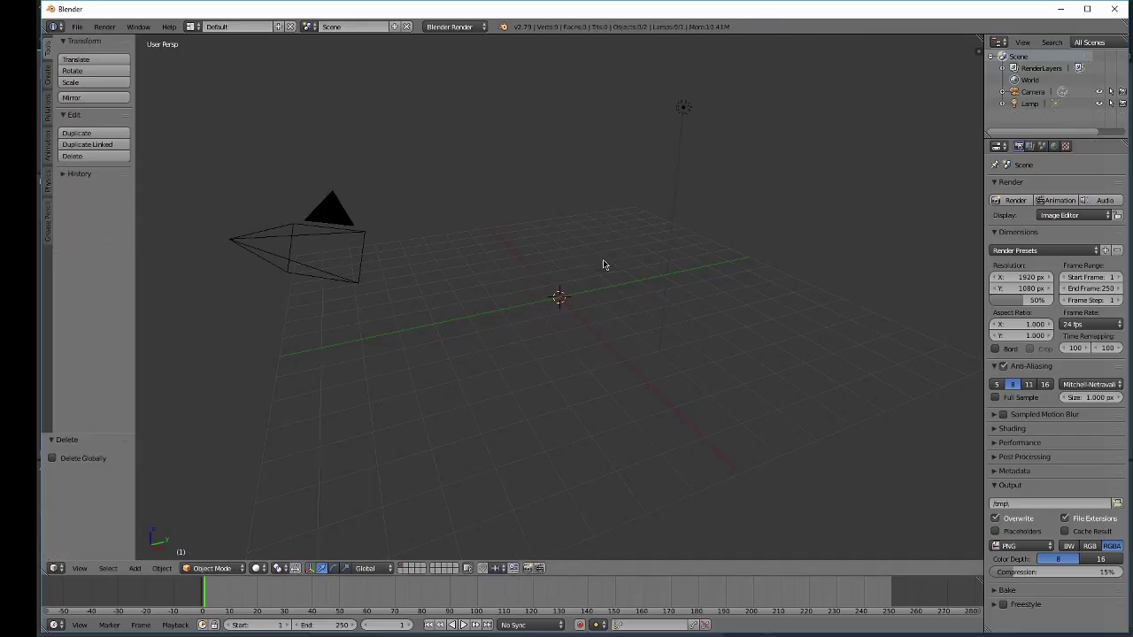
key("shift+a")
mouse_move(605, 262)
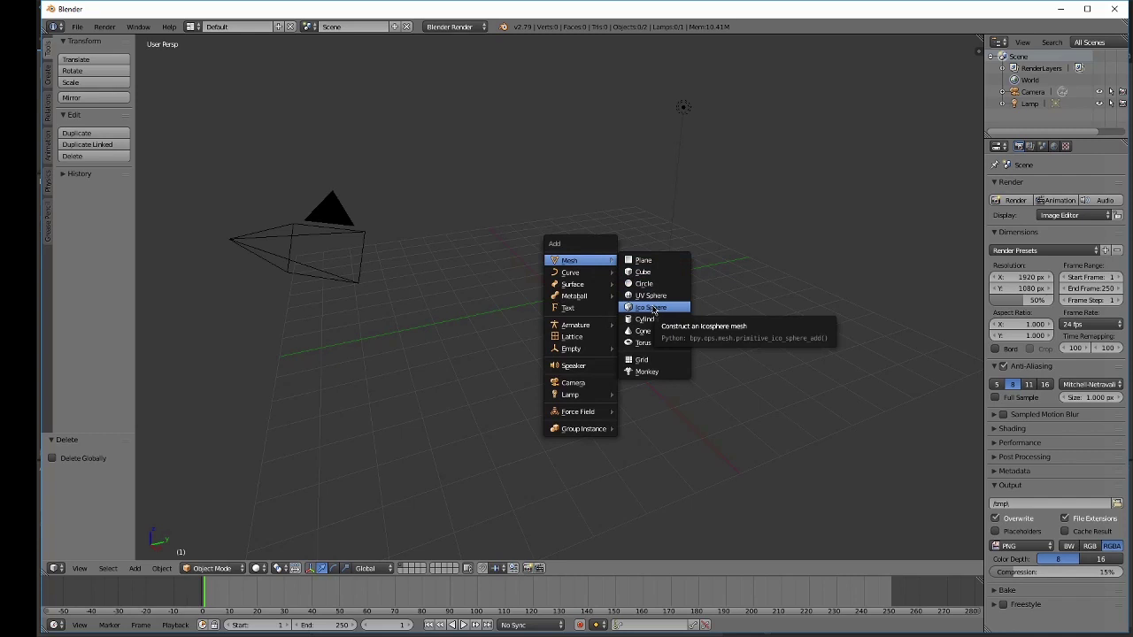
left_click(647, 371)
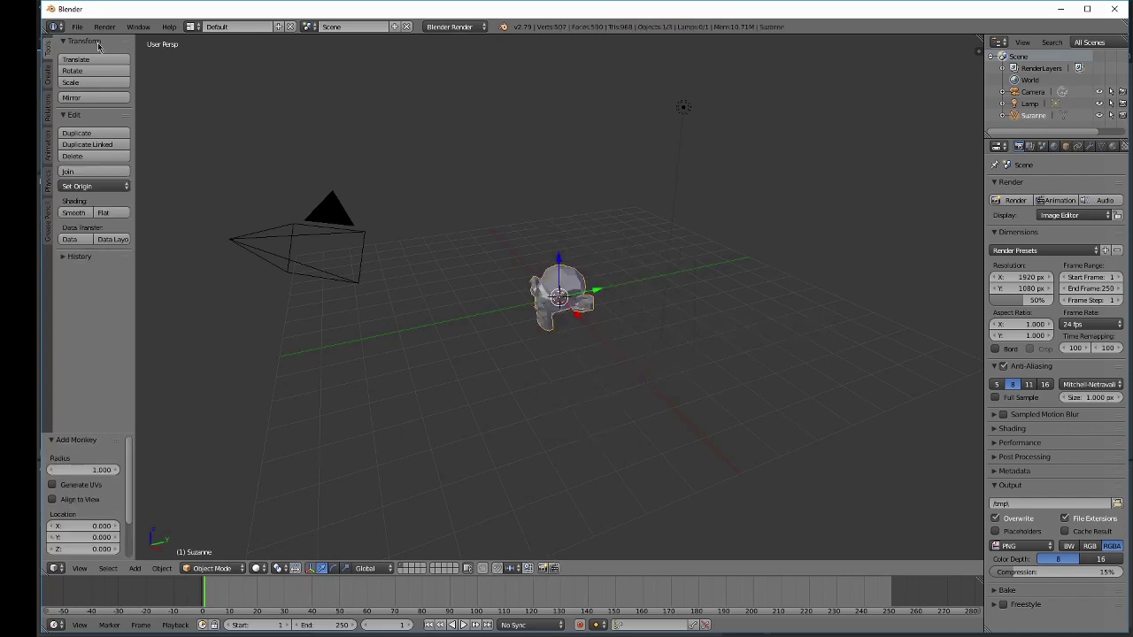
Step: Export the monkey in FBX format to the desktop's CryEngine folder with the file name Monkey, and delete it from the scene
left_click(77, 26)
mouse_move(133, 269)
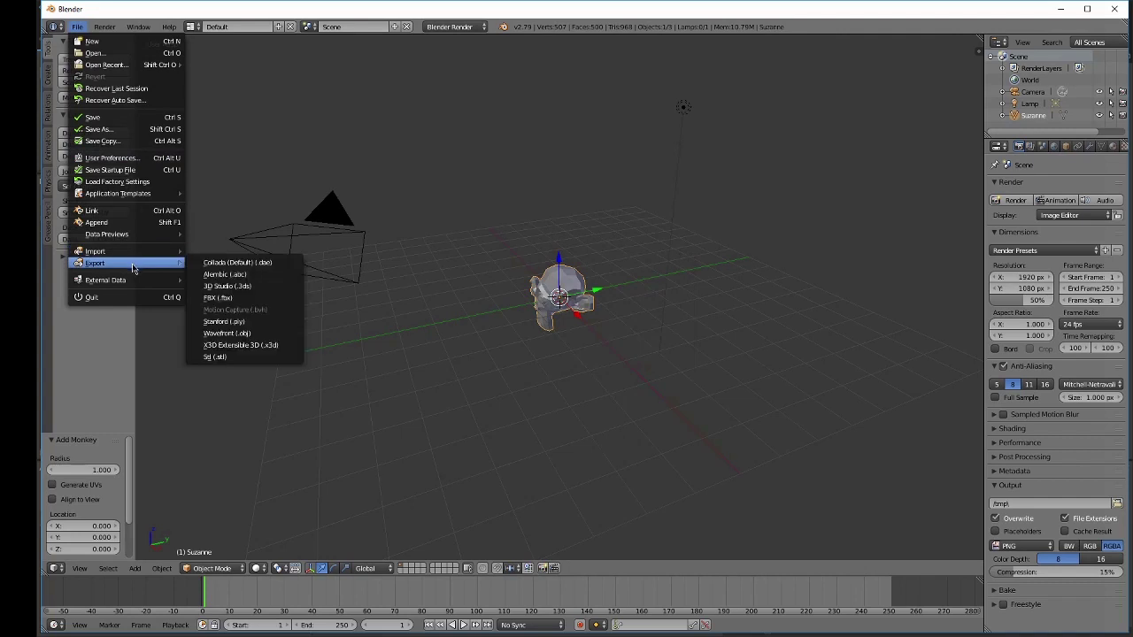
left_click(232, 299)
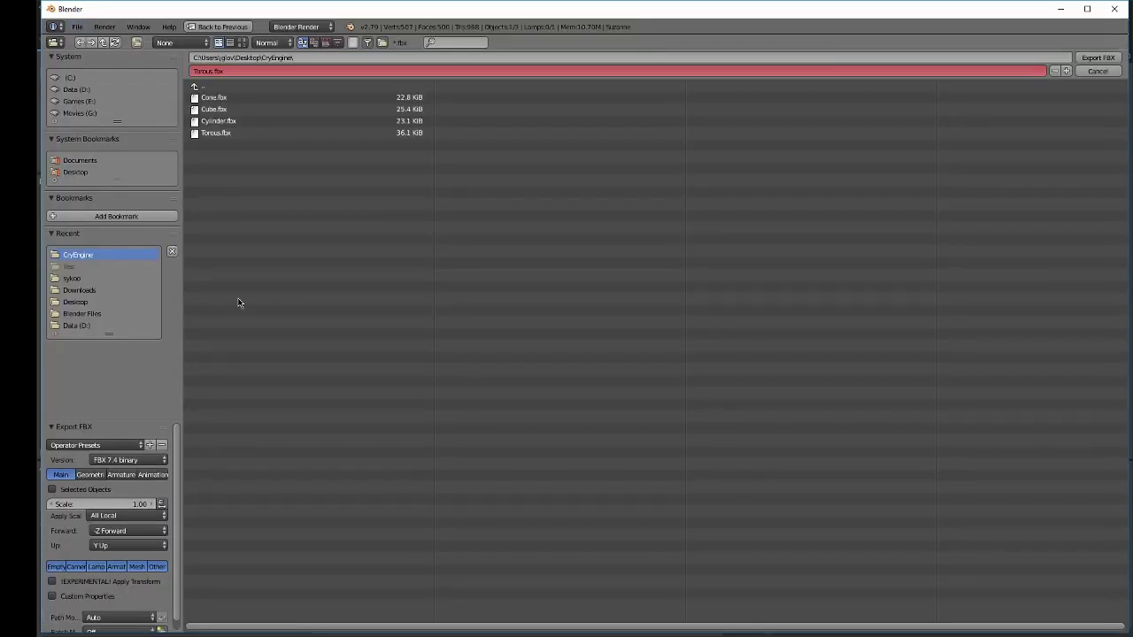
left_click(277, 68)
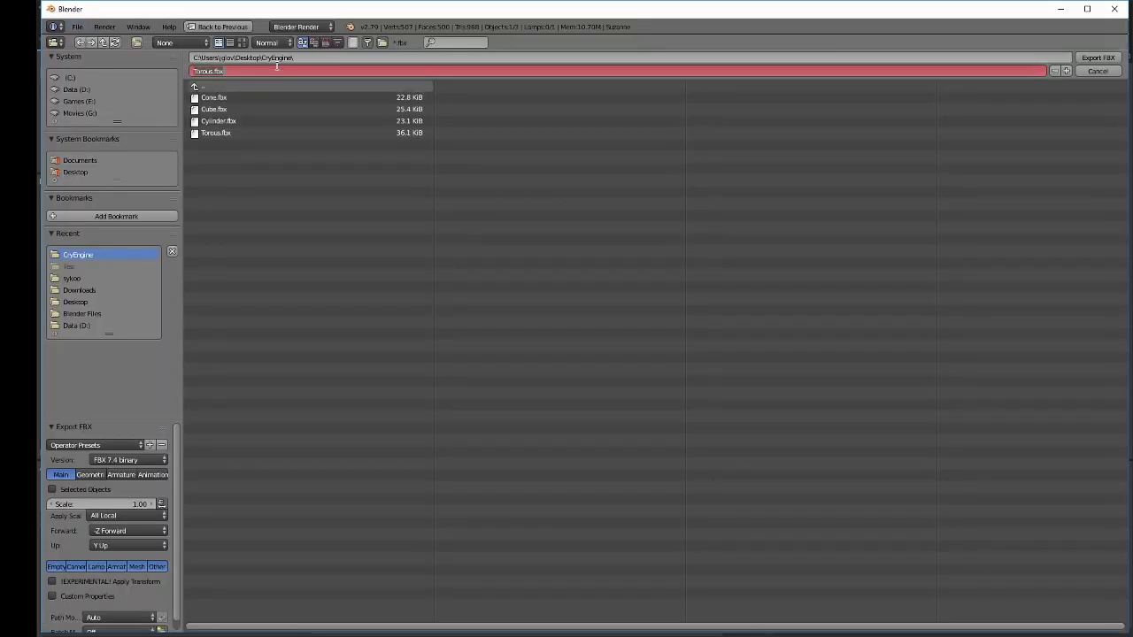
type("Monkey")
key("Return")
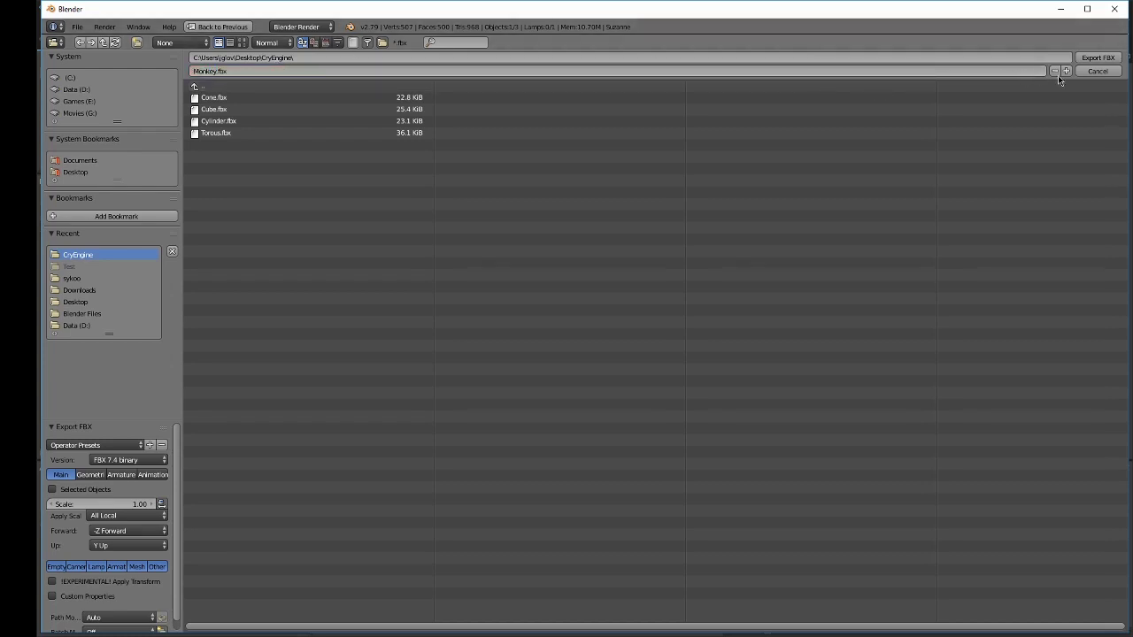
left_click(1098, 57)
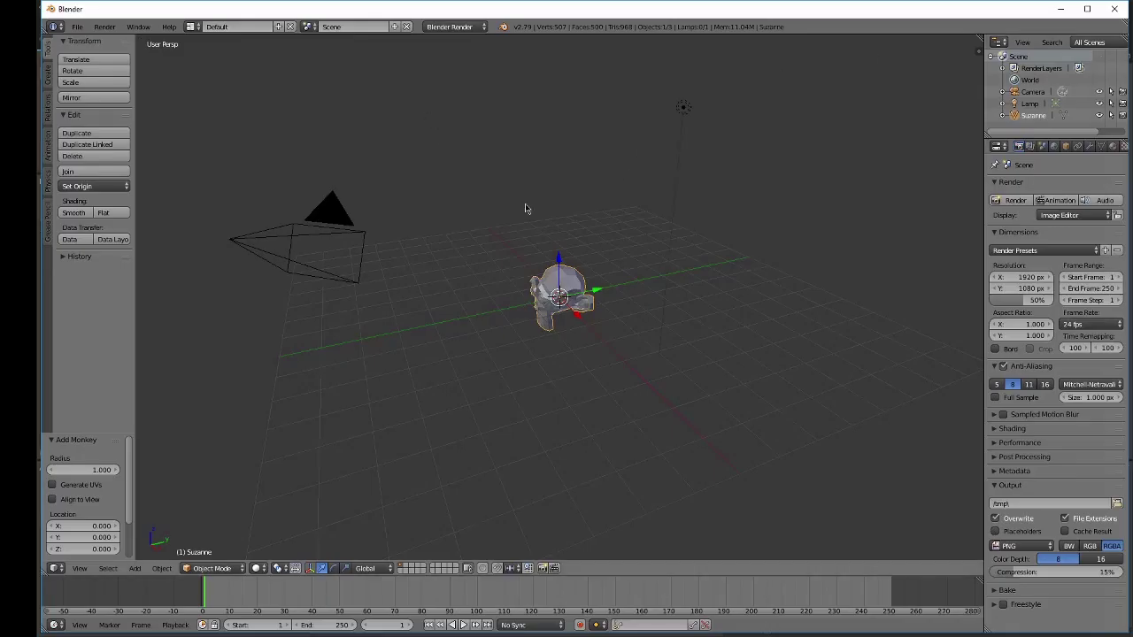
key("x")
left_click(515, 213)
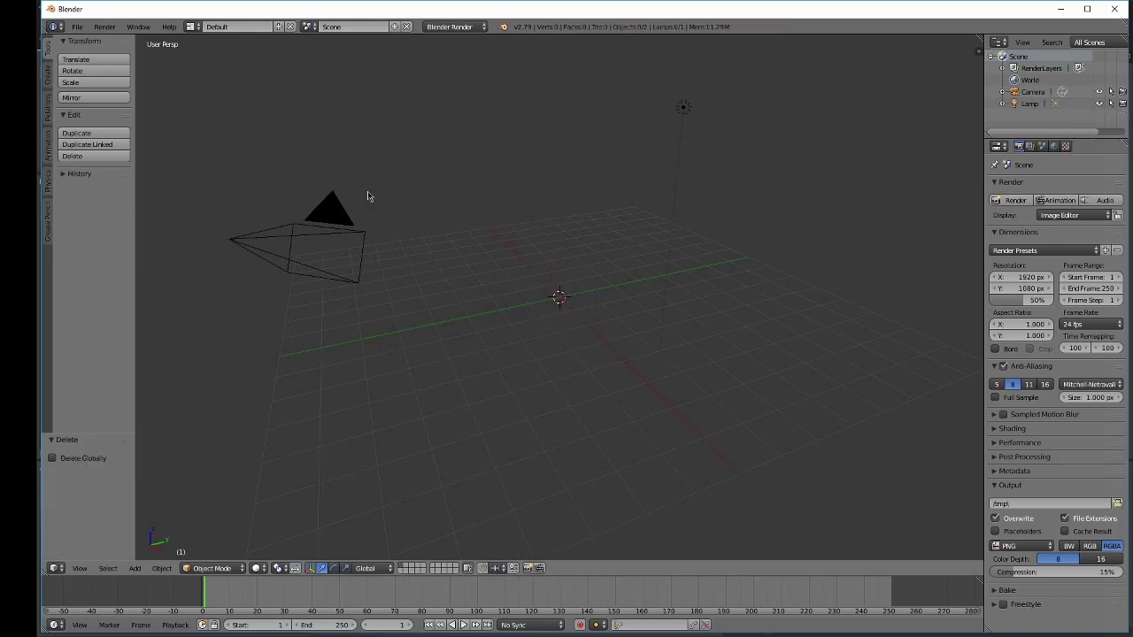
key("shift+s")
left_click(520, 184)
key("shift+a")
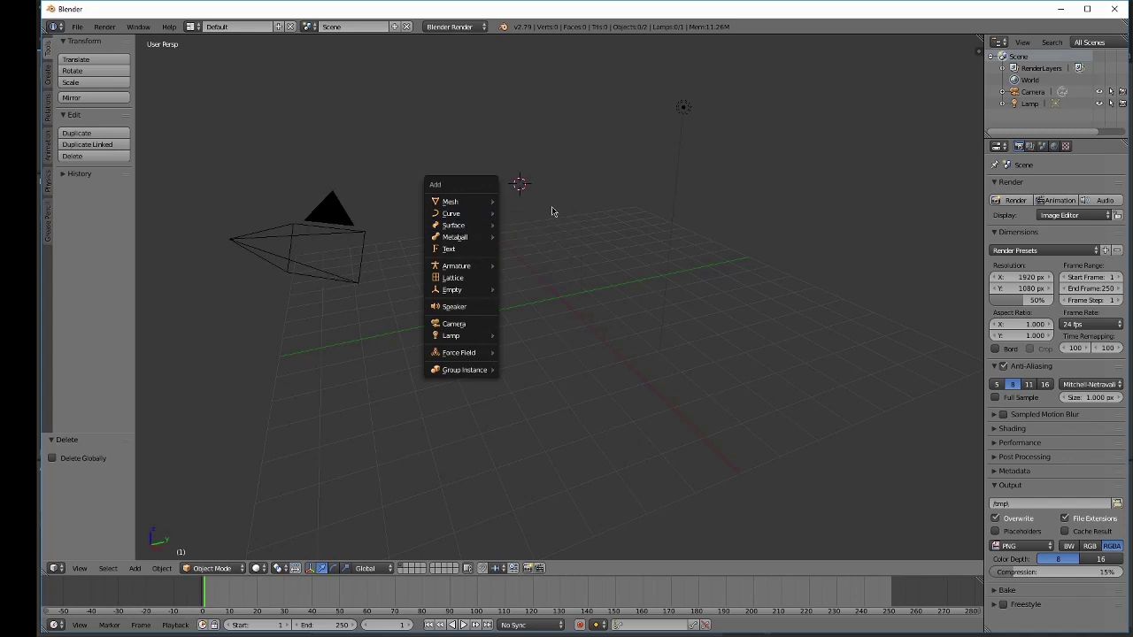
Step: Place the 3D cursor close to the scene's origin and add a UV sphere mesh there
left_click(562, 299)
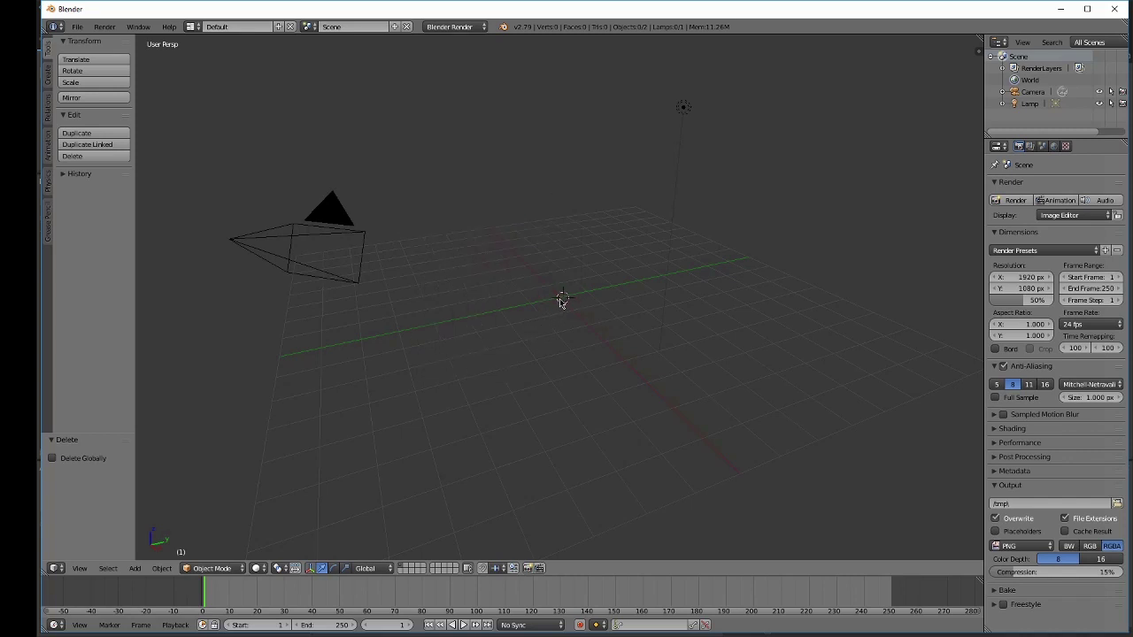
key("shift+a")
mouse_move(546, 270)
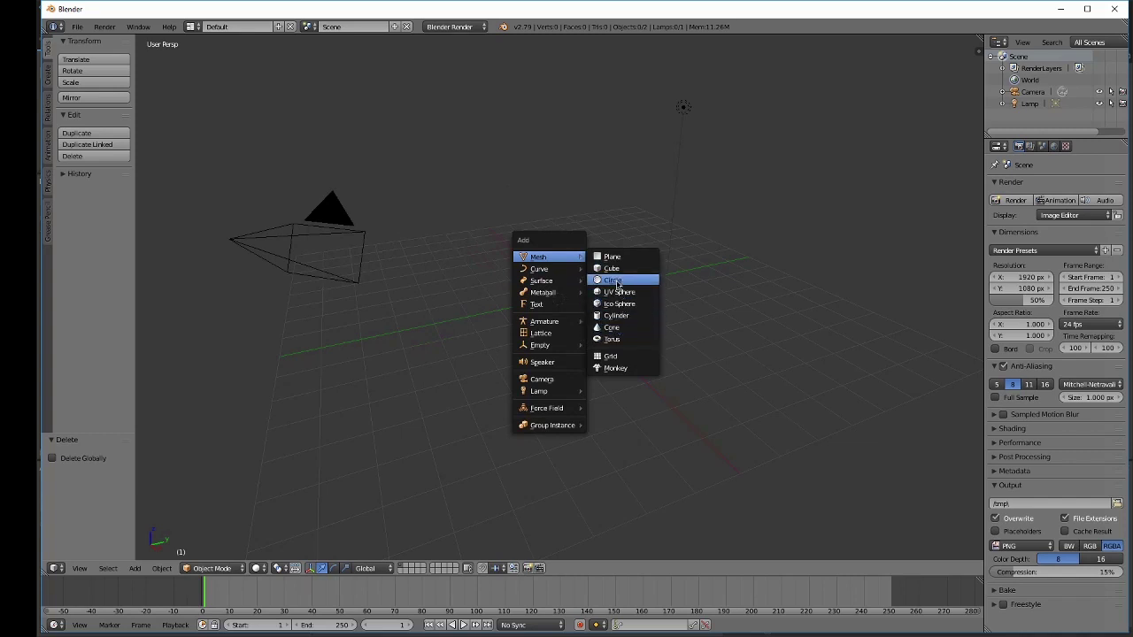
left_click(619, 293)
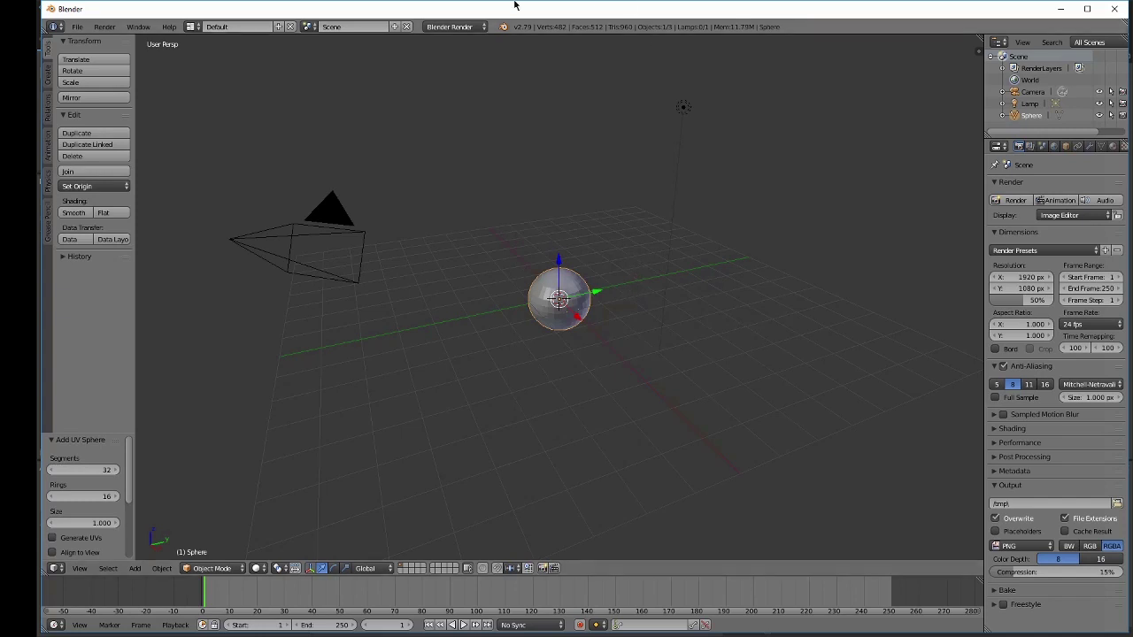
Step: Export the UV sphere in FBX format to the desktop's CryEngine folder with the file name UVSphere
left_click(78, 26)
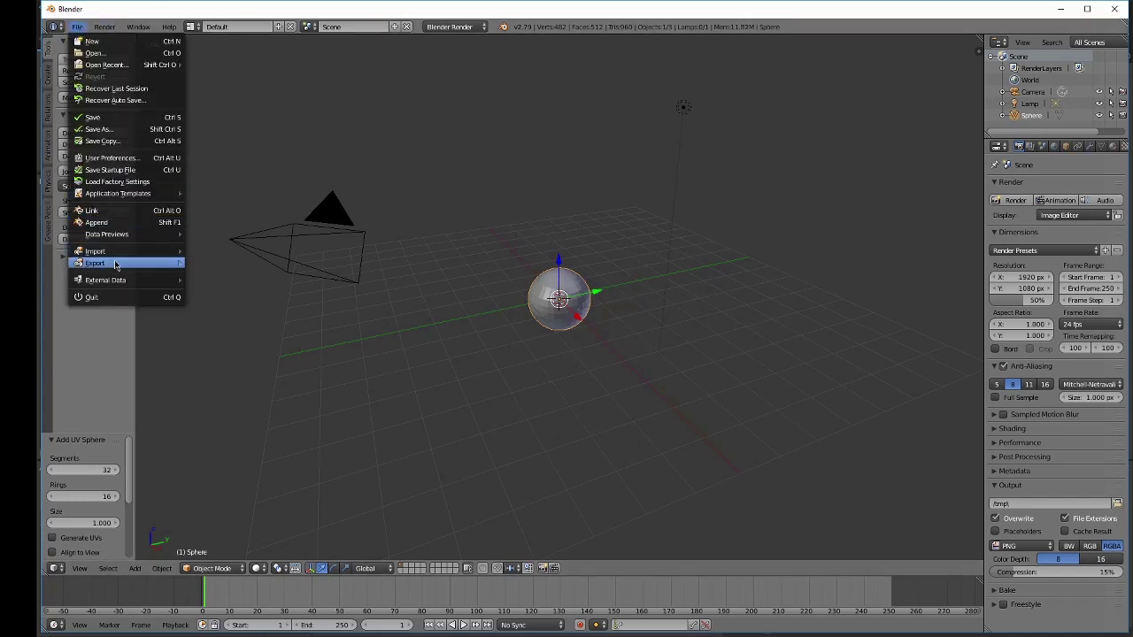
mouse_move(124, 263)
left_click(229, 295)
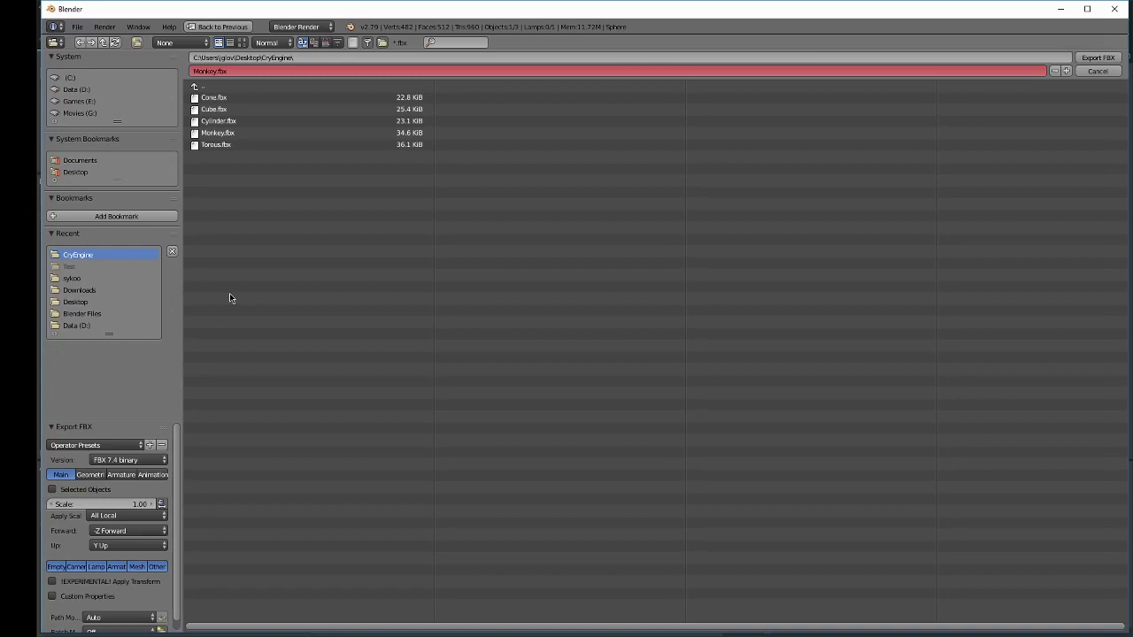
left_click(366, 70)
type("U")
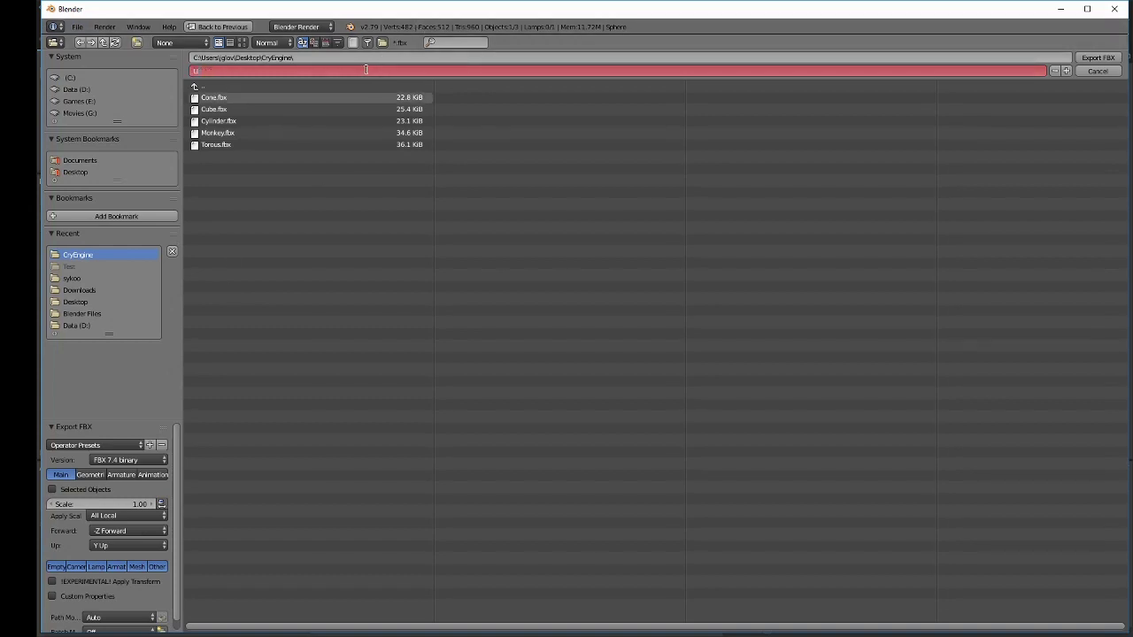
type("UVSphere")
key("Return")
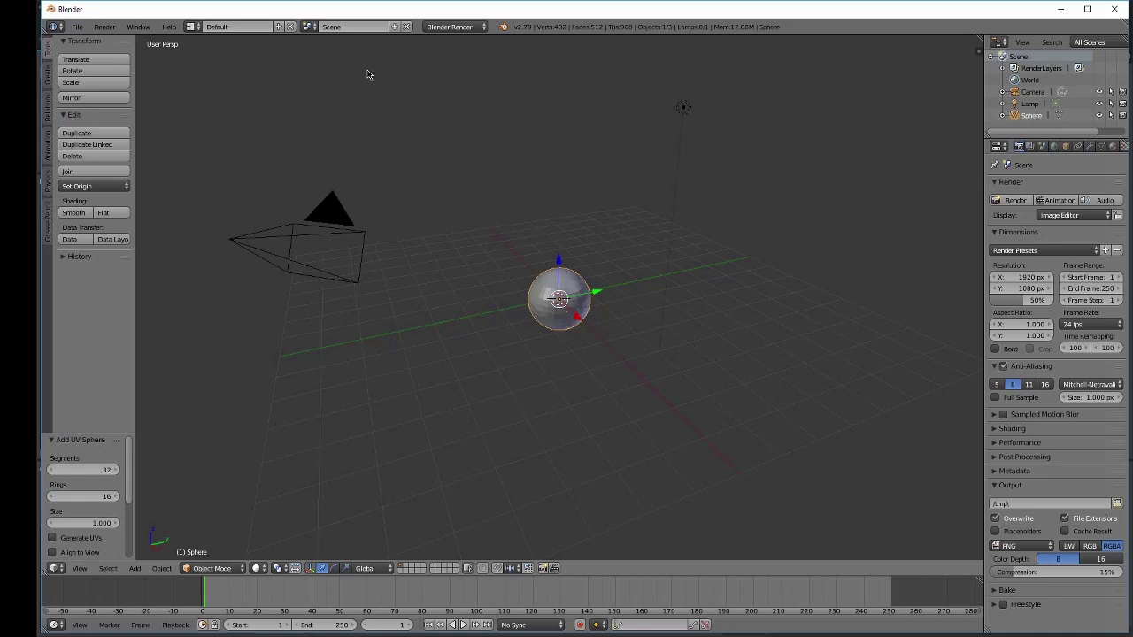
Step: Delete the UV sphere and add an ico sphere mesh in its place
key("x")
left_click(360, 76)
key("shift+a")
mouse_move(361, 75)
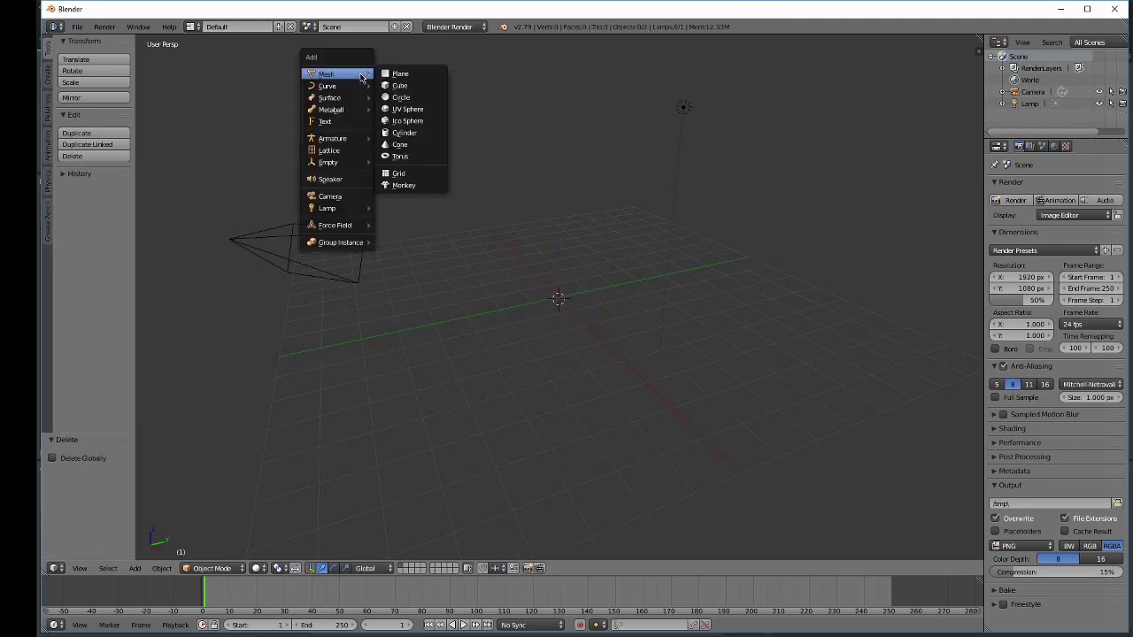
left_click(402, 122)
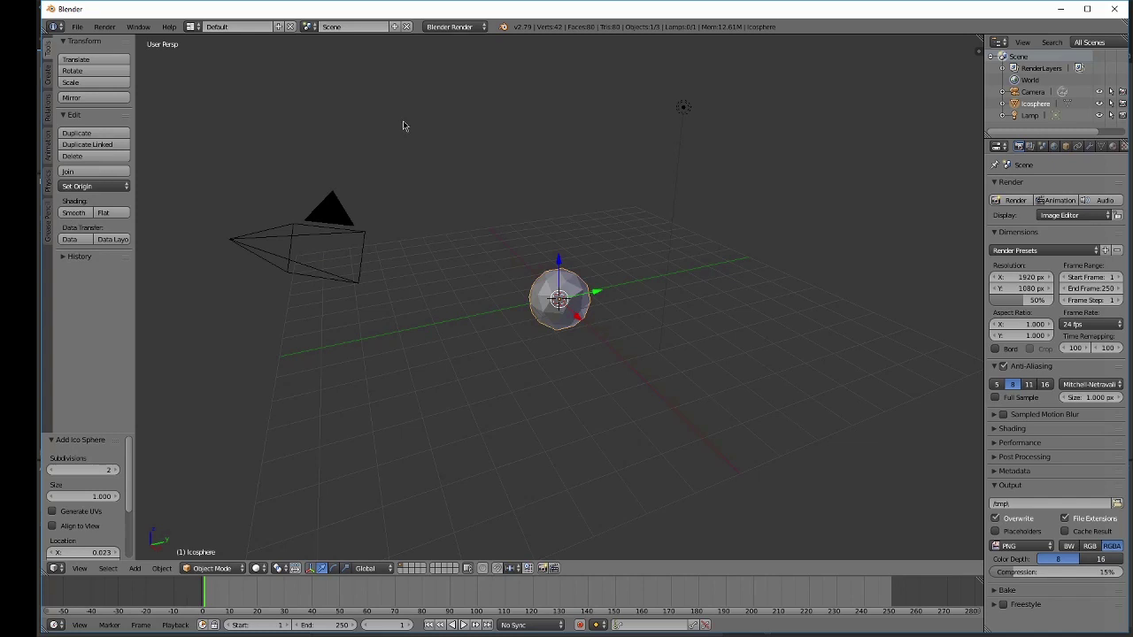
Step: Export the ico sphere in FBX format to the desktop's CryEngine folder
left_click(77, 26)
mouse_move(116, 272)
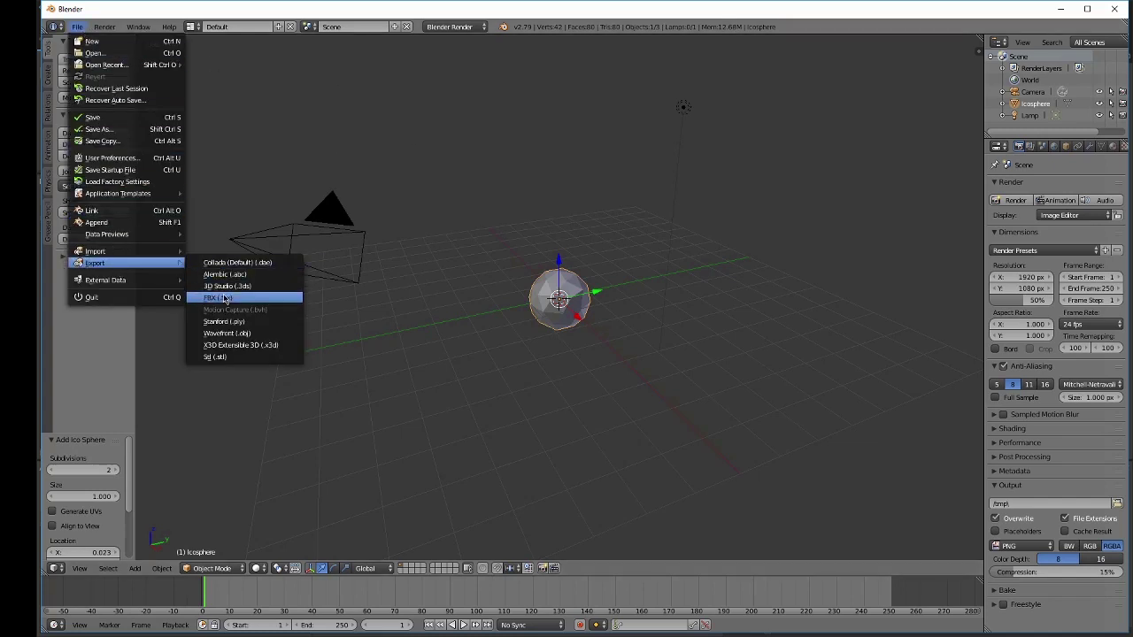
left_click(222, 296)
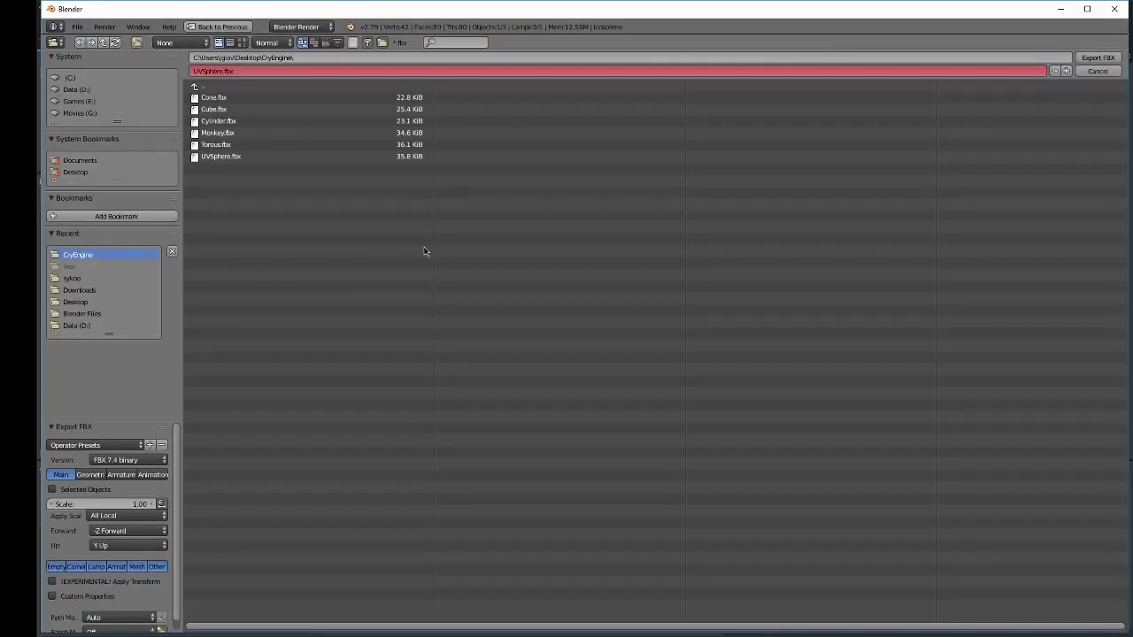
left_click(262, 71)
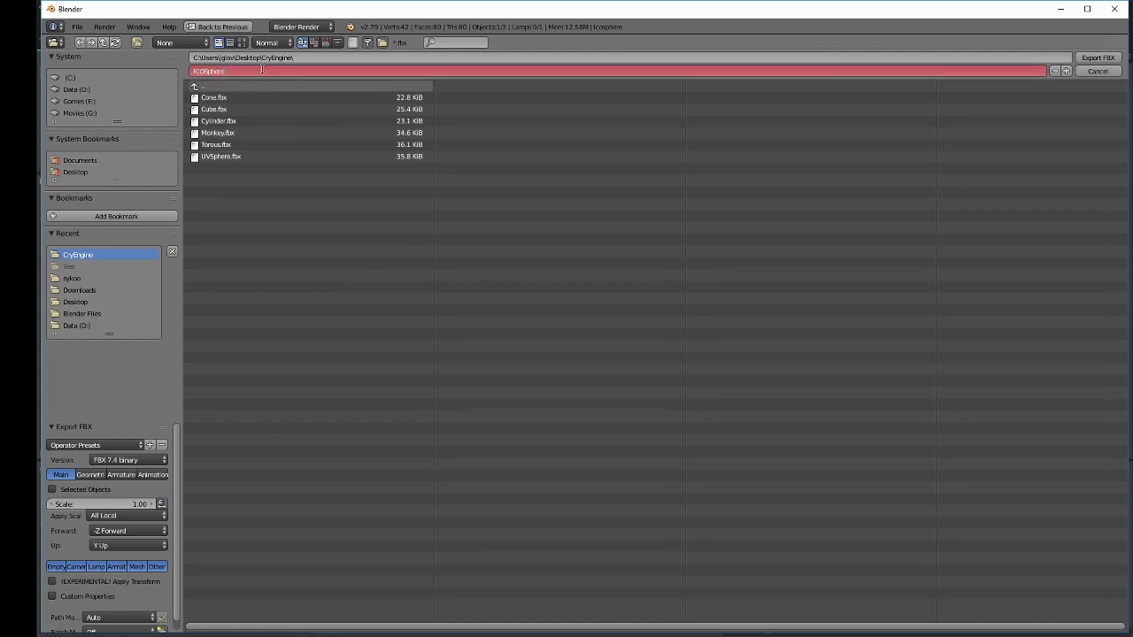
key("Return")
key("Return")
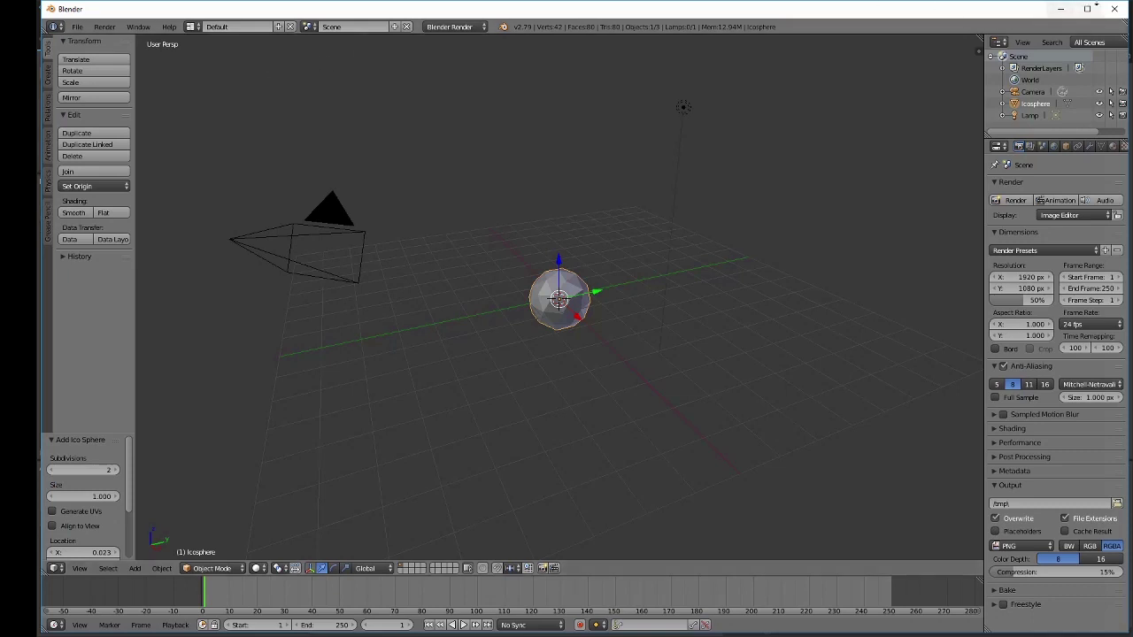
Step: Quit Blender without saving and, in CRYENGINE Sandbox, create a folder named BasicShapes under the project's Assets
left_click(1115, 8)
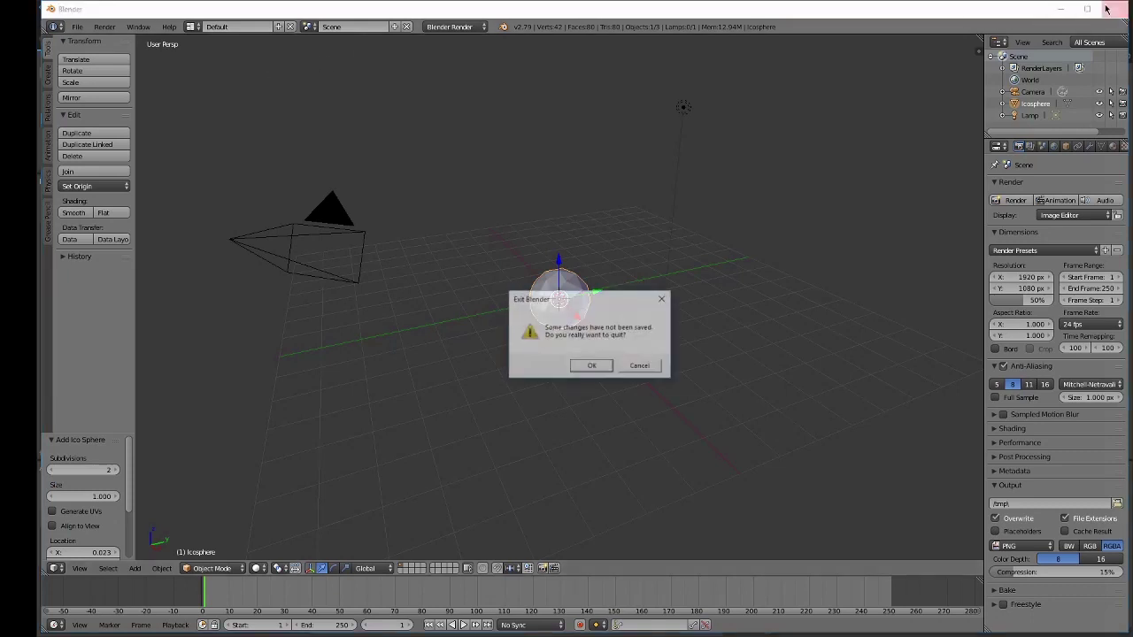
left_click(592, 367)
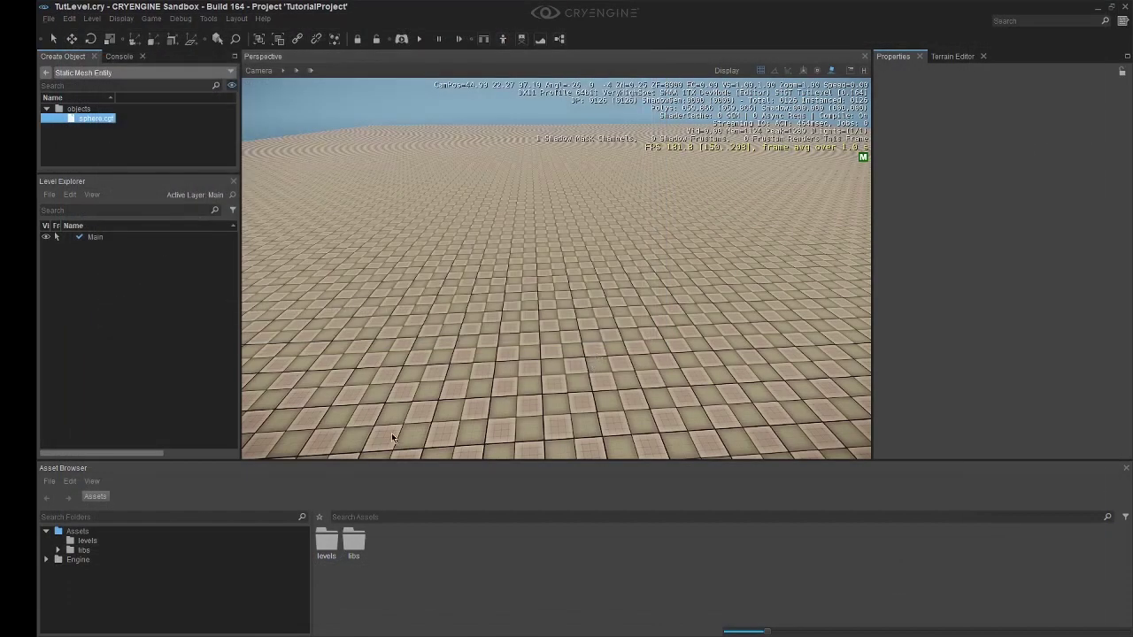
right_click(430, 561)
left_click(455, 567)
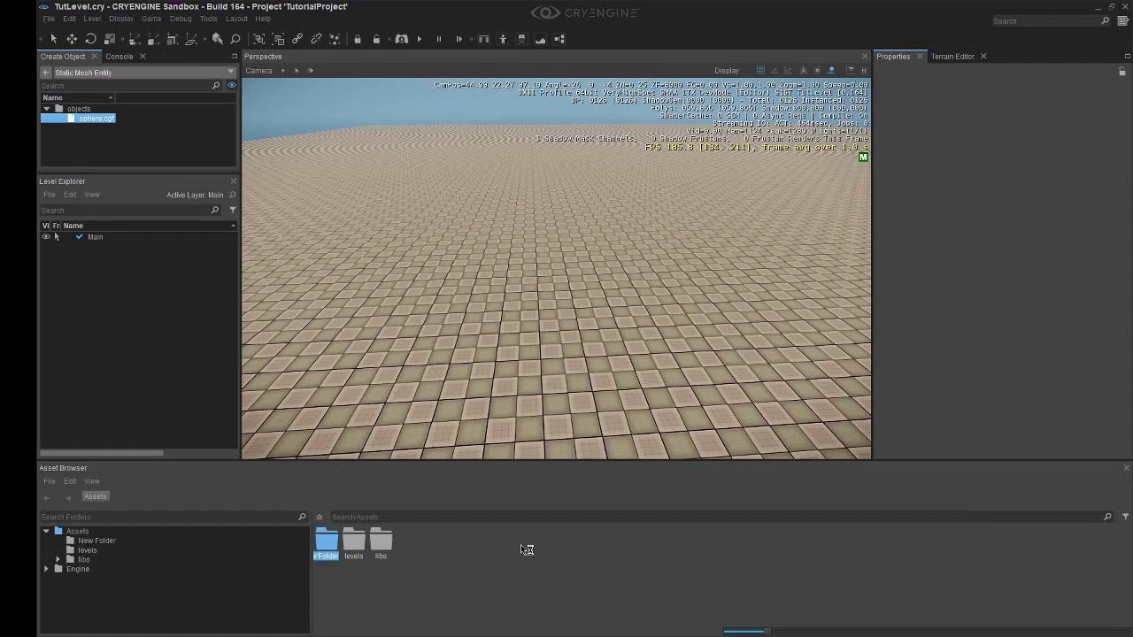
type("Model")
key("BackSpace")
key("BackSpace")
key("BackSpace")
key("BackSpace")
key("BackSpace")
type("BasicShapes")
key("Return")
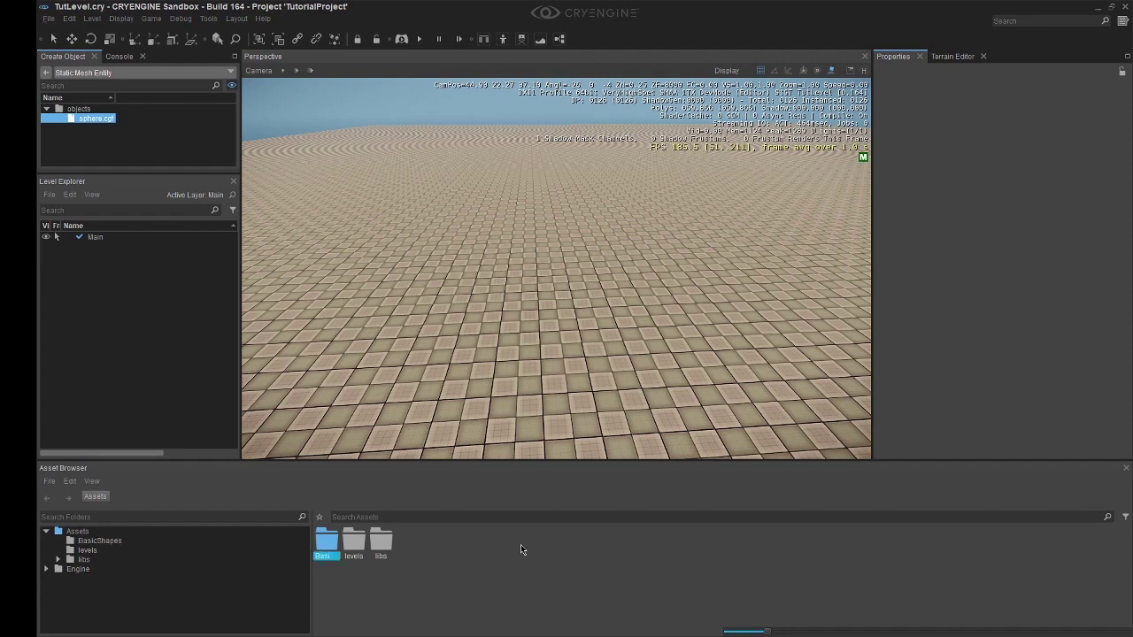
Step: Open the BasicShapes folder and choose all FBX files from the desktop's CryEngine folder for import
double_click(336, 547)
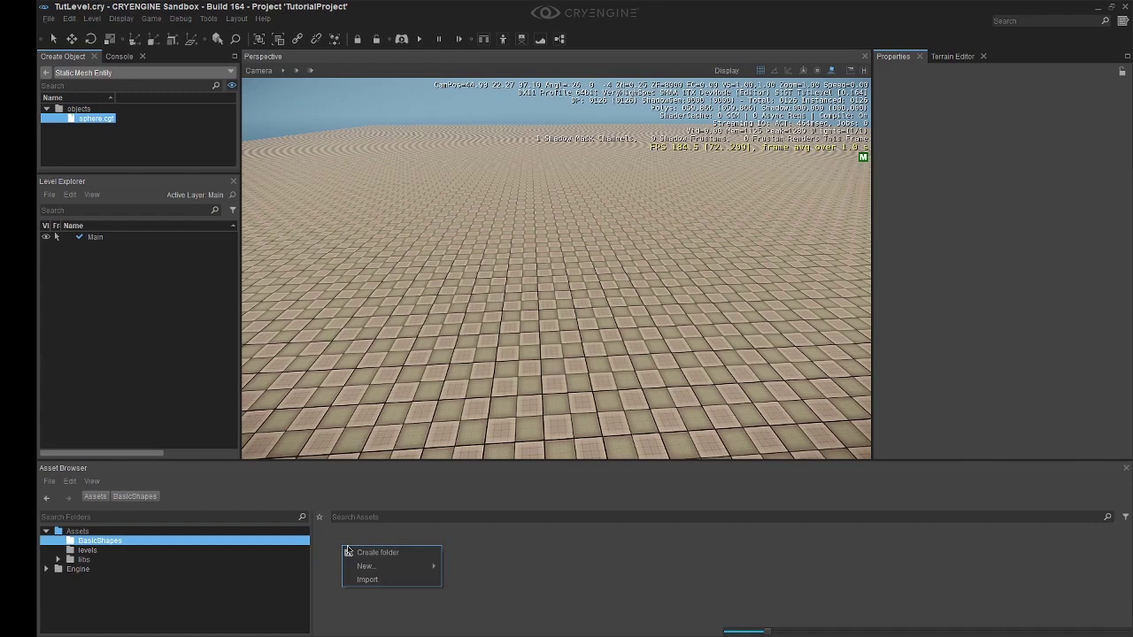
left_click(392, 580)
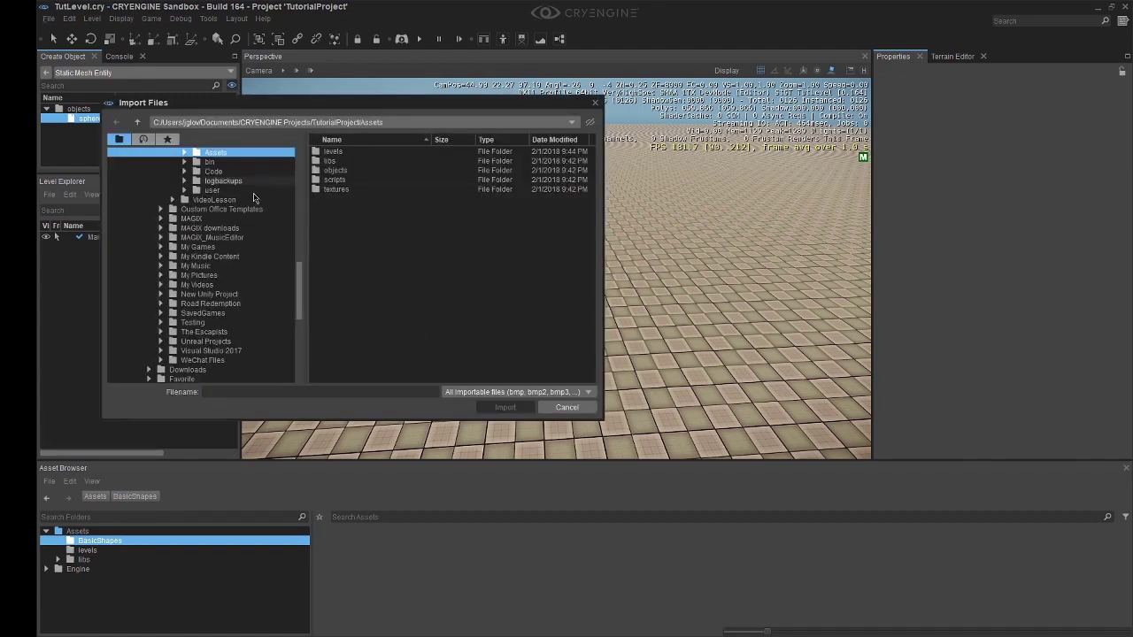
scroll(257, 288, "up", 5)
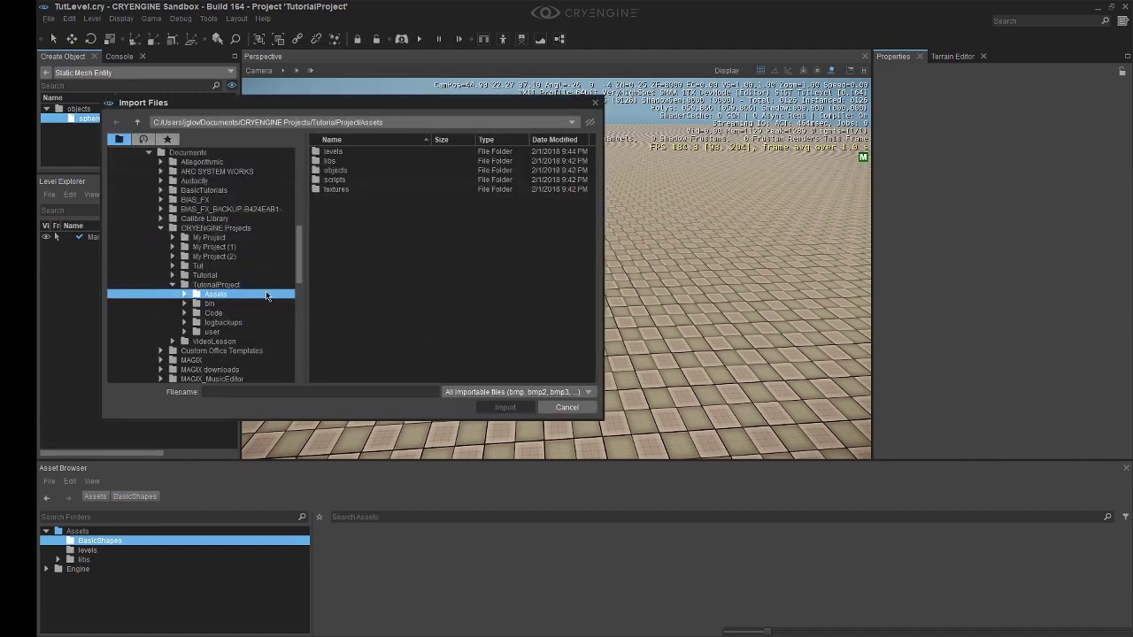
scroll(265, 295, "up", 1)
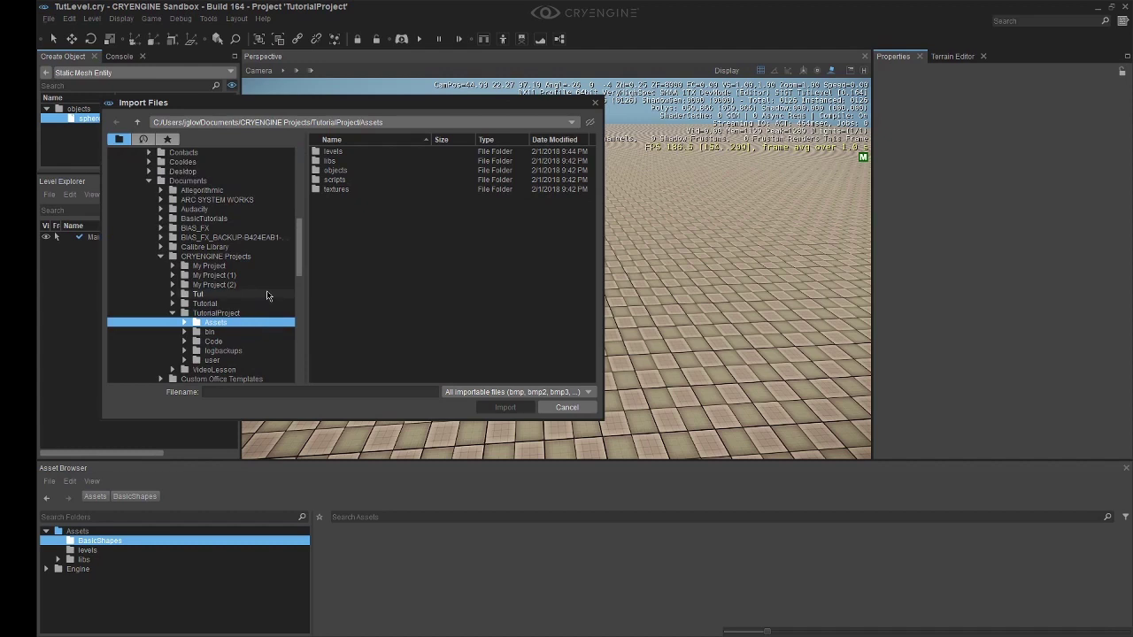
scroll(267, 294, "up", 2)
left_click(148, 228)
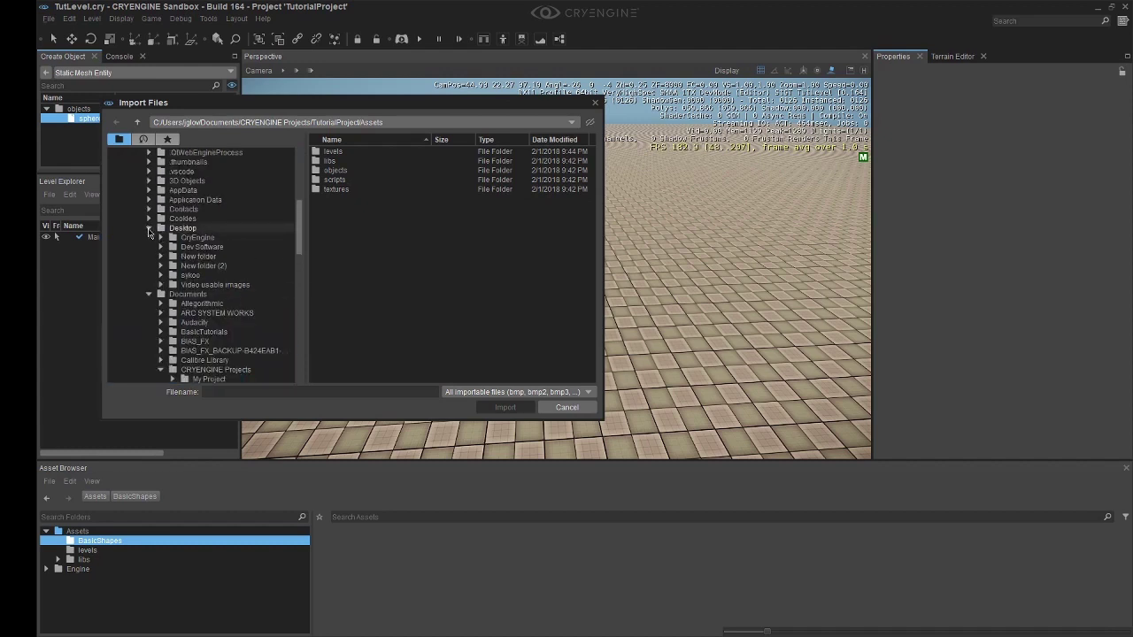
left_click(187, 239)
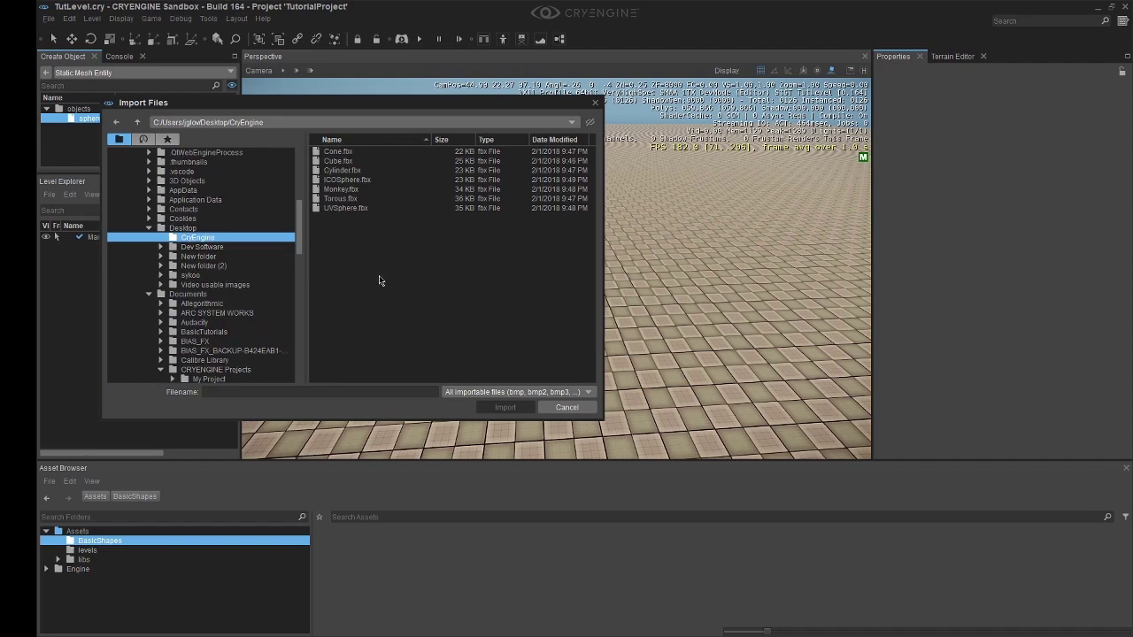
left_click(361, 181)
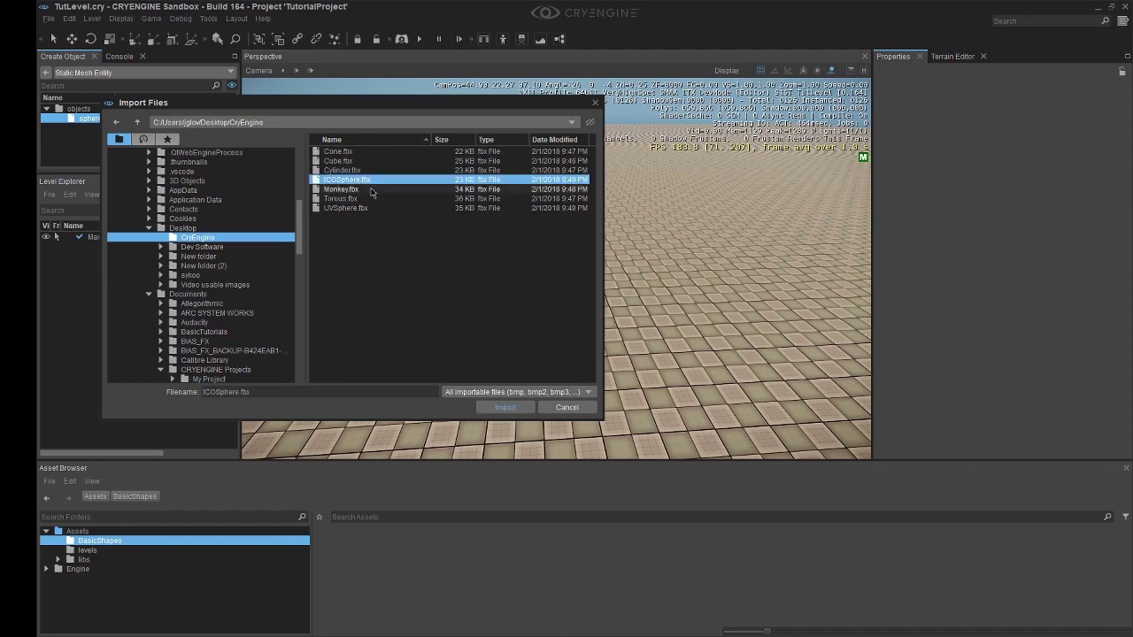
key("ctrl+a")
left_click(500, 407)
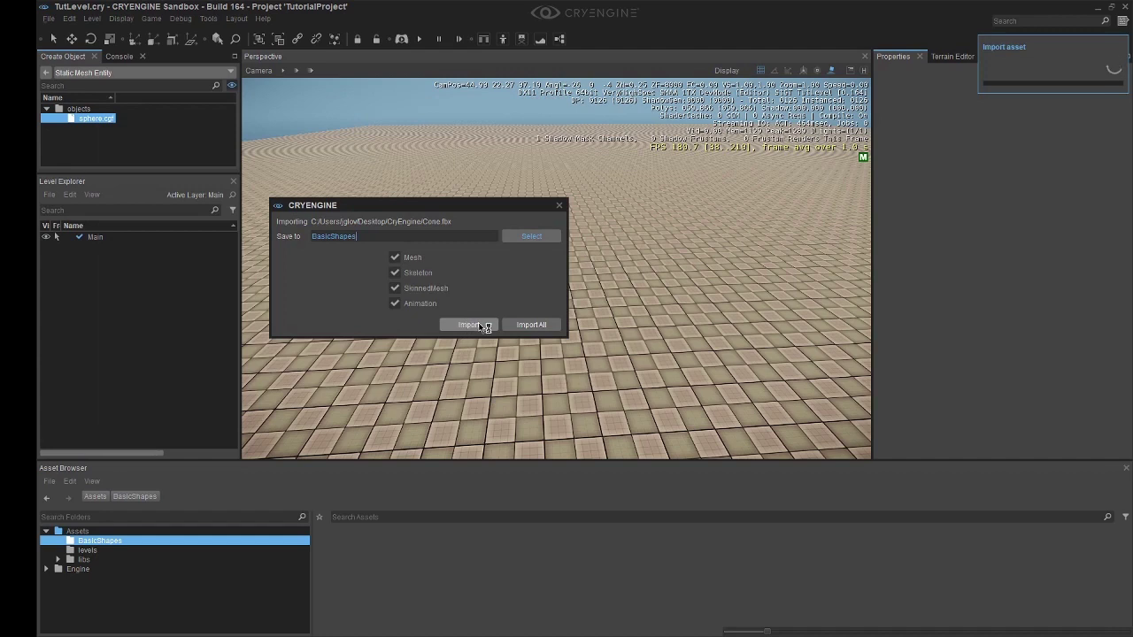
Step: Import each FBX file in turn into BasicShapes, keeping Mesh, Skeleton, SkinnedMesh and Animation enabled
left_click(469, 325)
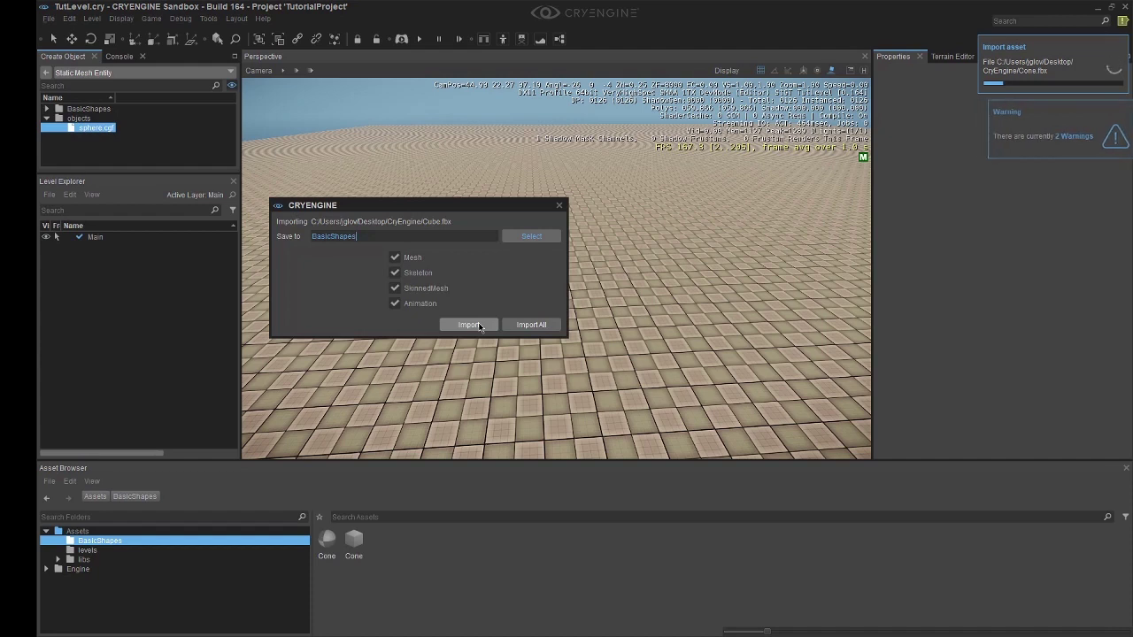
left_click(478, 326)
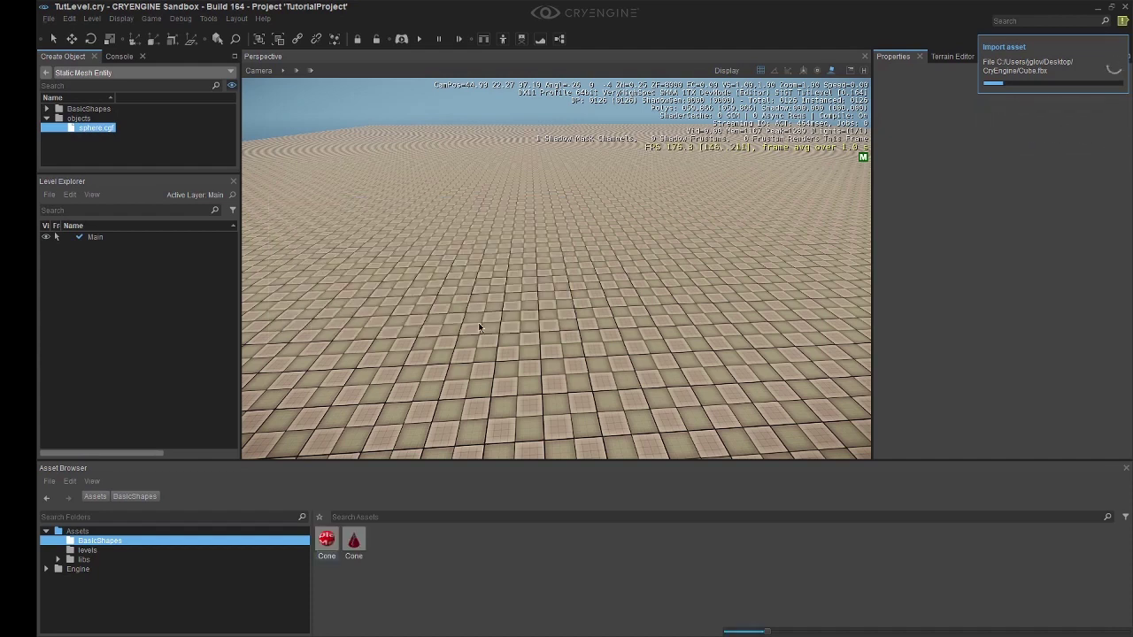
left_click(479, 328)
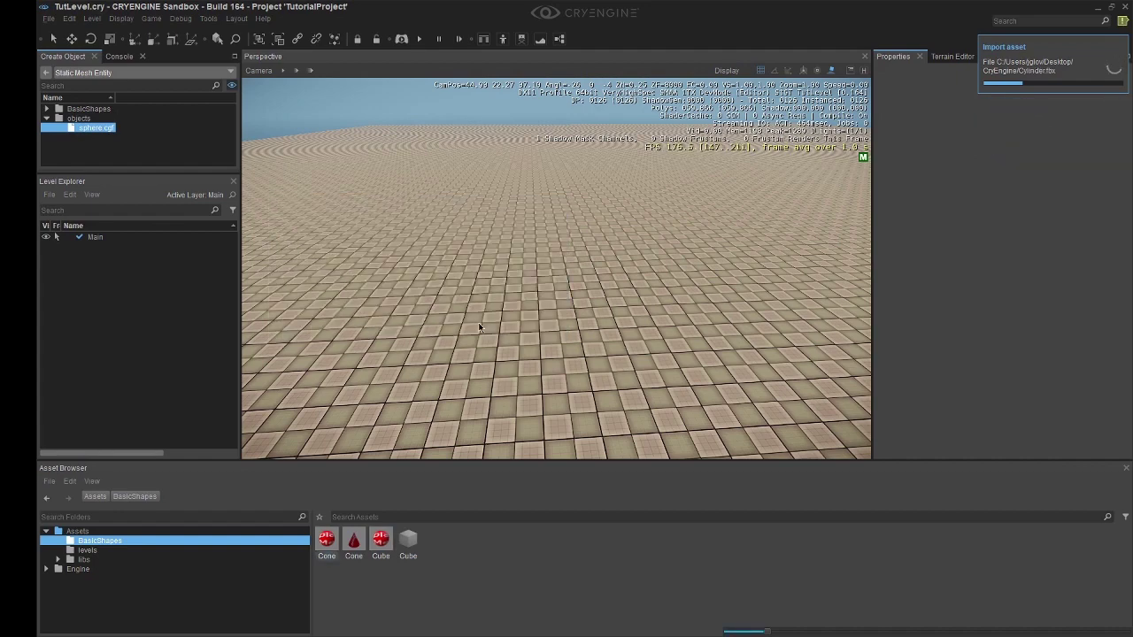
left_click(479, 327)
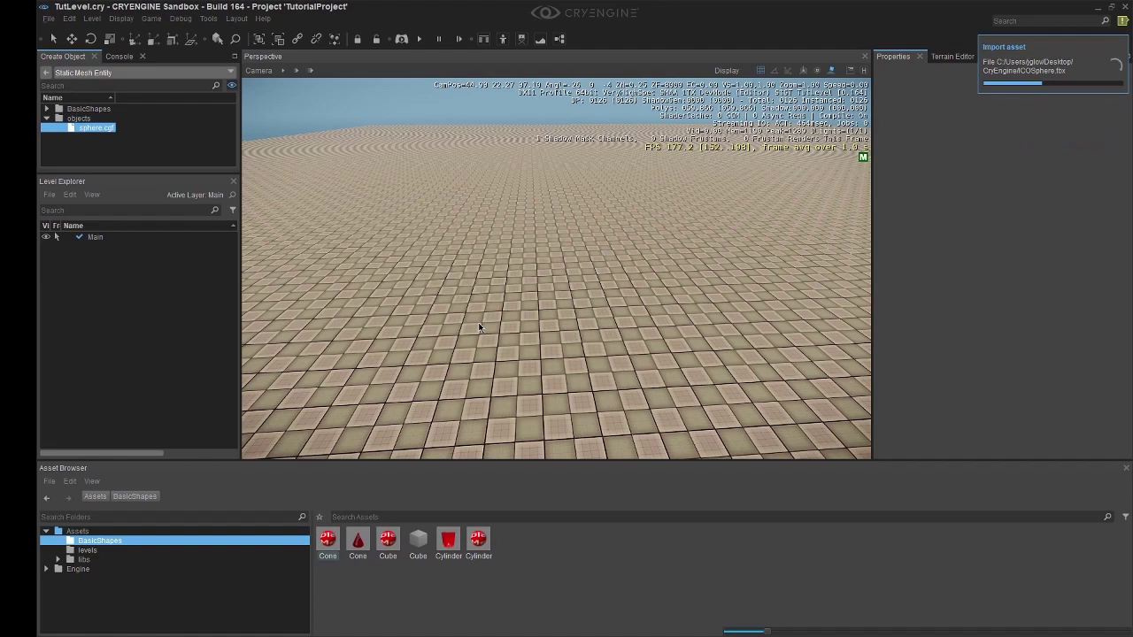
left_click(479, 328)
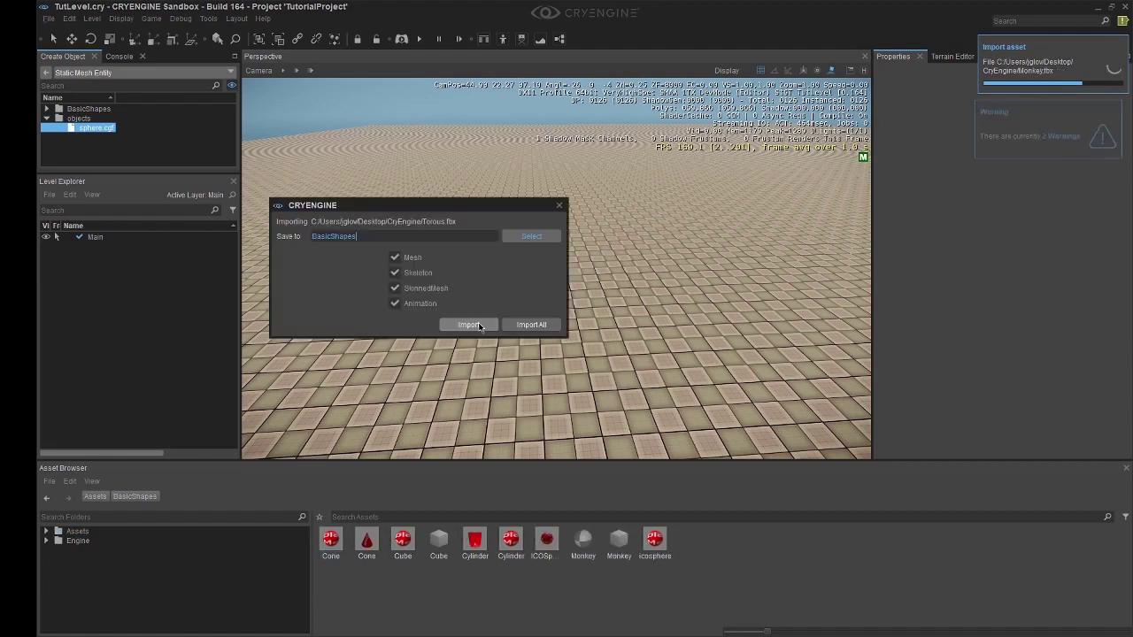
left_click(479, 327)
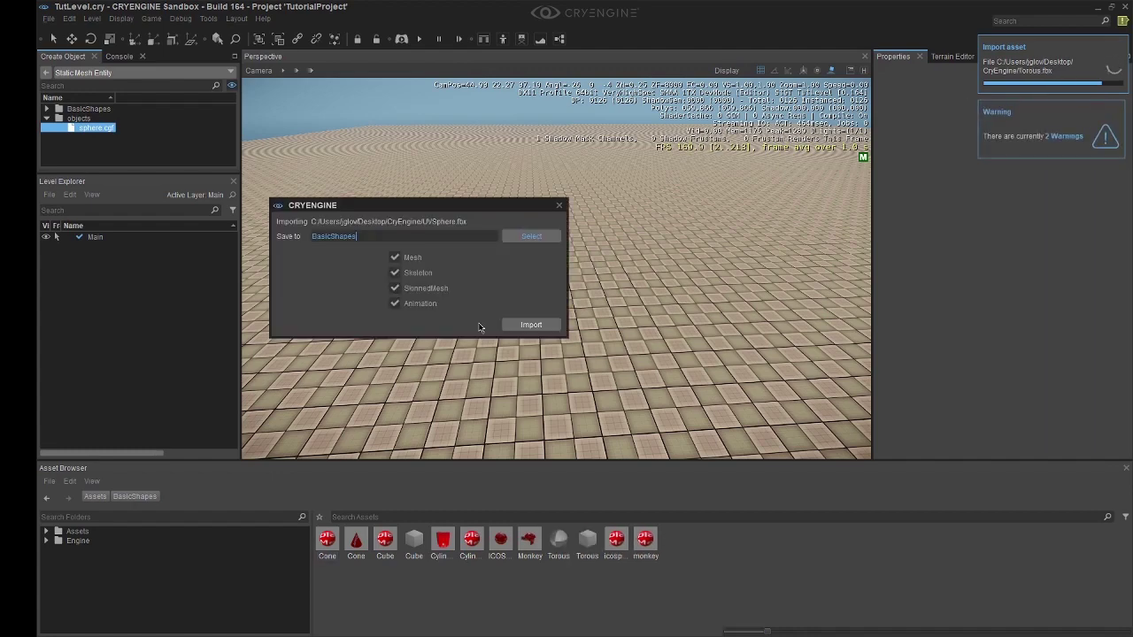
left_click(531, 325)
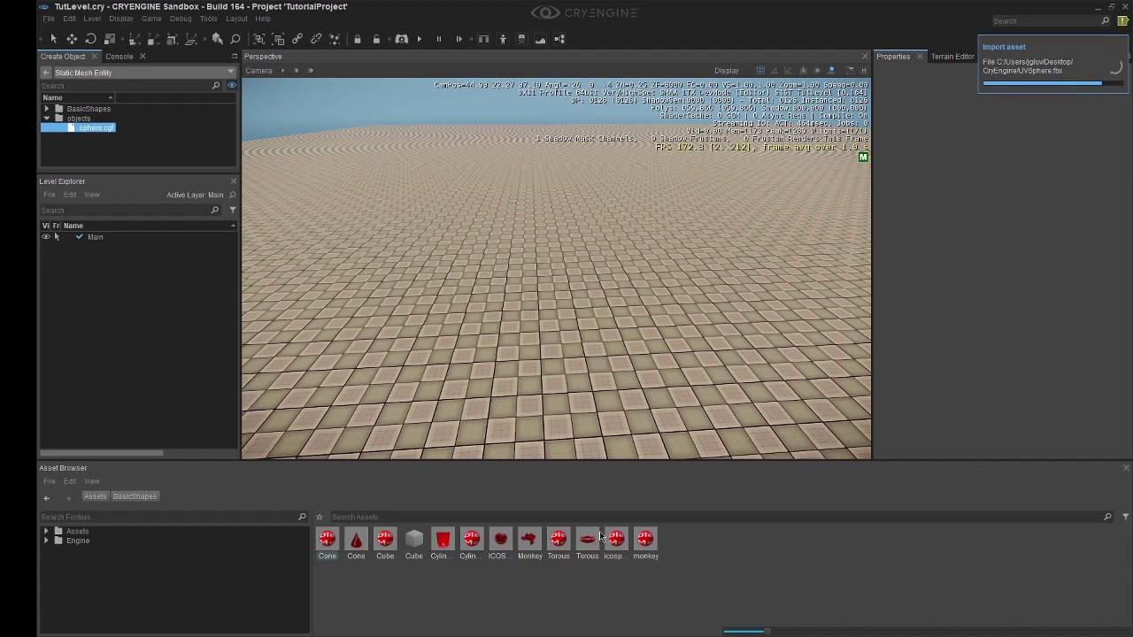
Step: Place the cone mesh and the cube mesh side by side on the terrain in the level
left_click(355, 543)
left_click_drag(355, 545, 401, 253)
left_click_drag(423, 532, 528, 251)
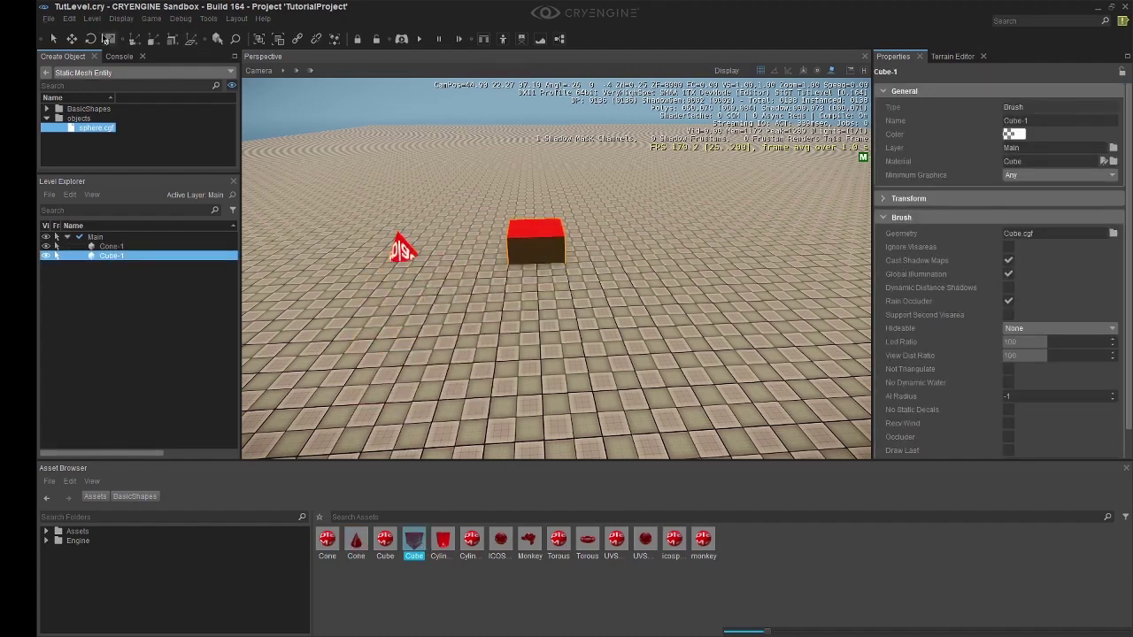
Step: Move the cube and the cone vertically upward so they stand above the terrain surface
left_click(73, 40)
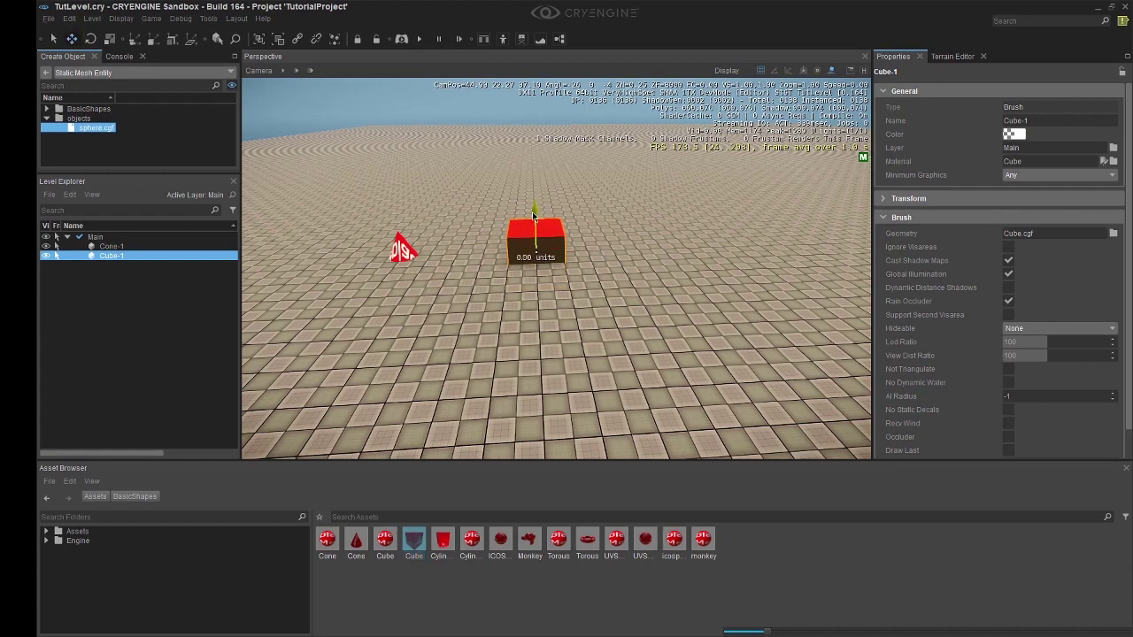
left_click_drag(534, 211, 534, 184)
left_click(400, 248)
left_click_drag(394, 228, 388, 184)
Step: Place the ico sphere beside the cube, with the cylinder and the monkey in a row in front of them
left_click_drag(471, 548, 661, 270)
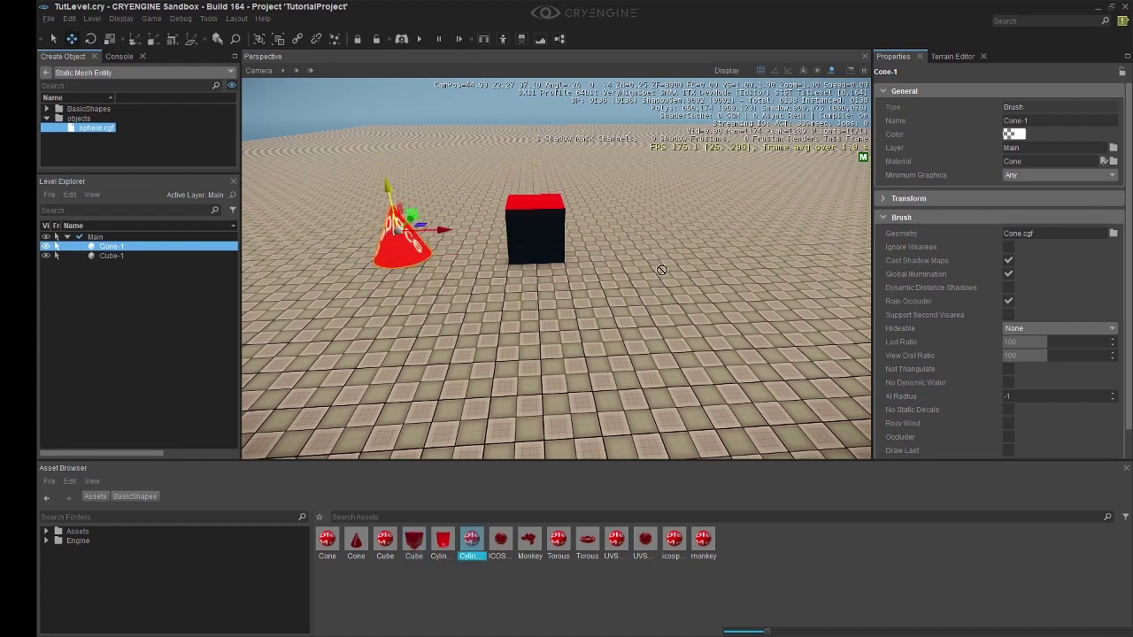
left_click_drag(500, 542, 675, 221)
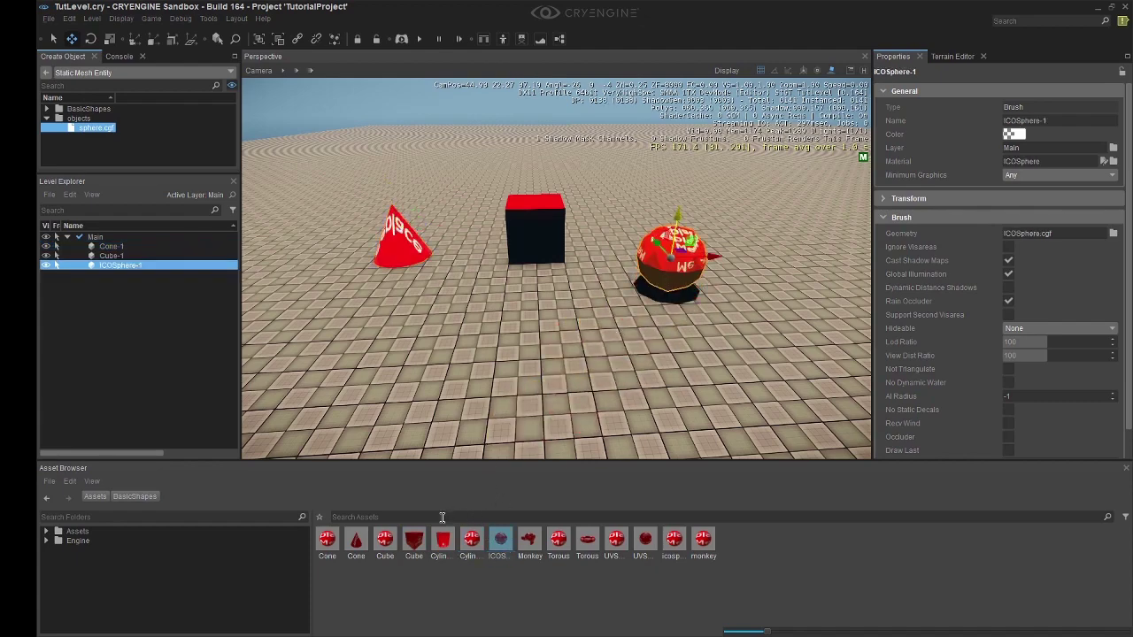
left_click_drag(443, 541, 443, 279)
left_click_drag(537, 547, 598, 321)
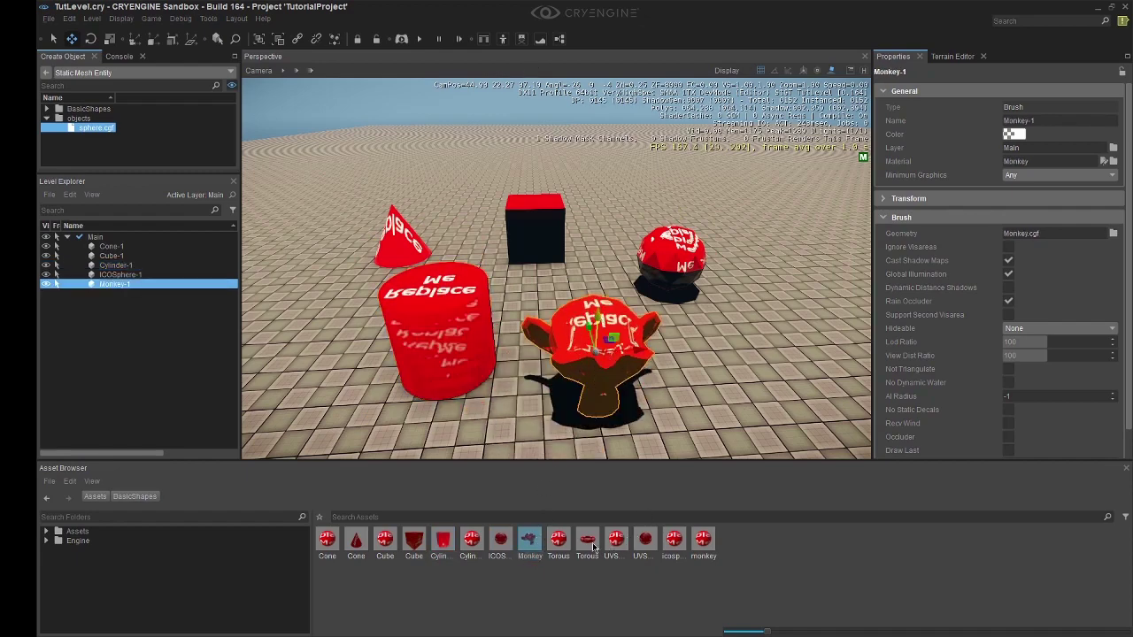
Step: Add the torus beside the monkey, the UV sphere beside the ico sphere, and the sphere.cgf static mesh entity beside the cylinder
left_click_drag(593, 547, 770, 307)
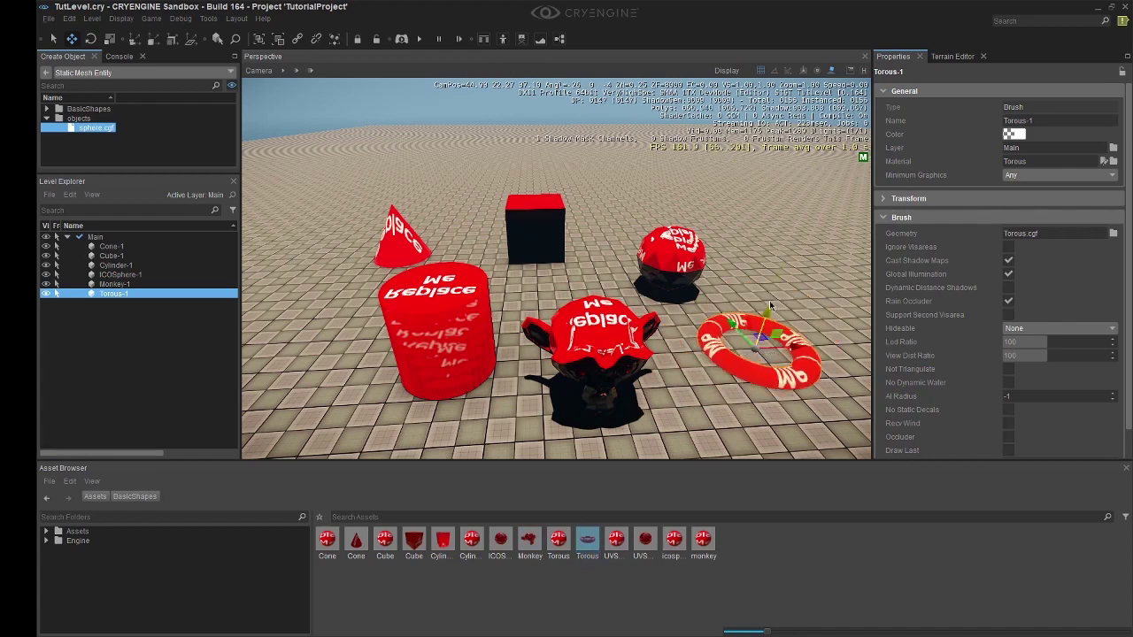
left_click_drag(646, 544, 778, 221)
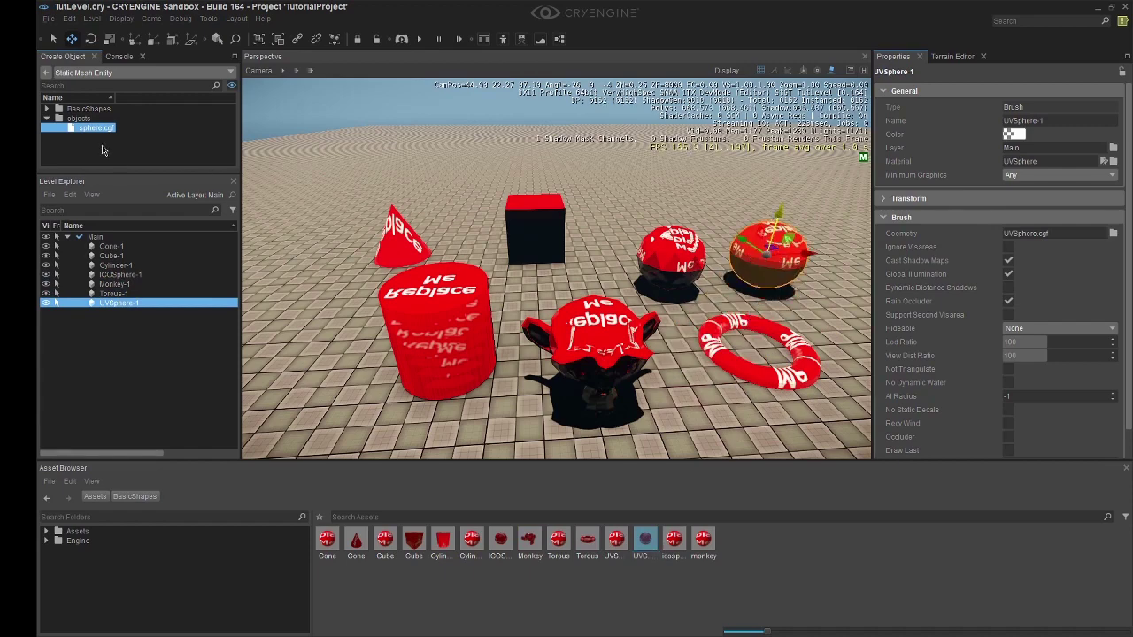
left_click_drag(95, 131, 388, 153)
left_click_drag(435, 199, 325, 337)
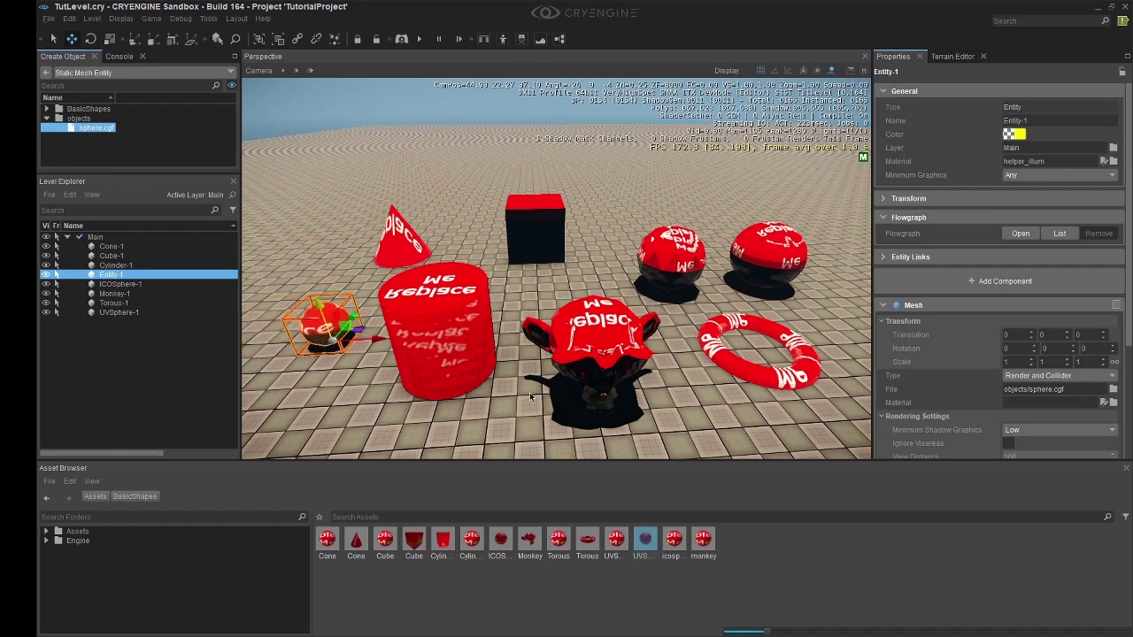
Step: Fly around the placed shapes to inspect their geometry, materials and shadows from all sides
right_click_drag(524, 382, 534, 377)
scroll(533, 377, "up", 5)
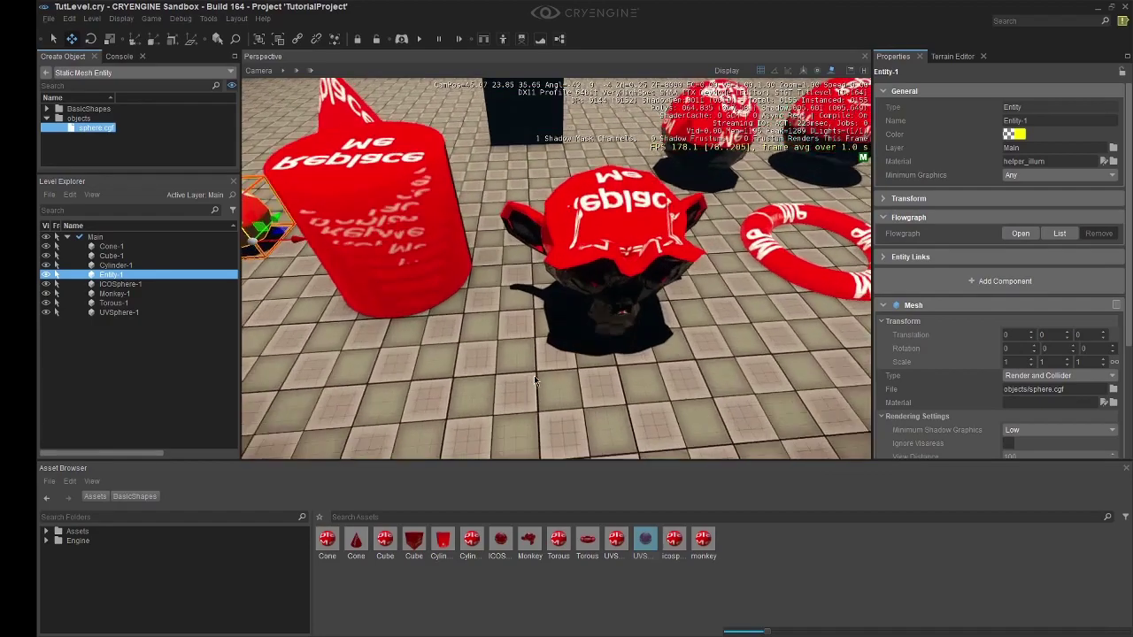
scroll(532, 376, "down", 8)
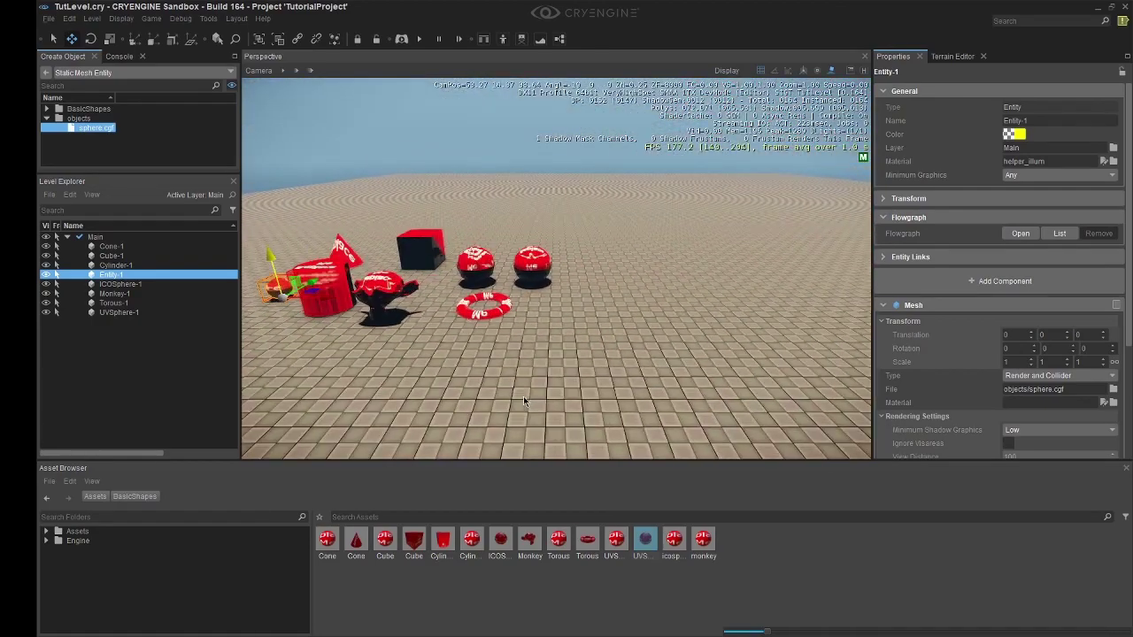
scroll(522, 402, "up", 5)
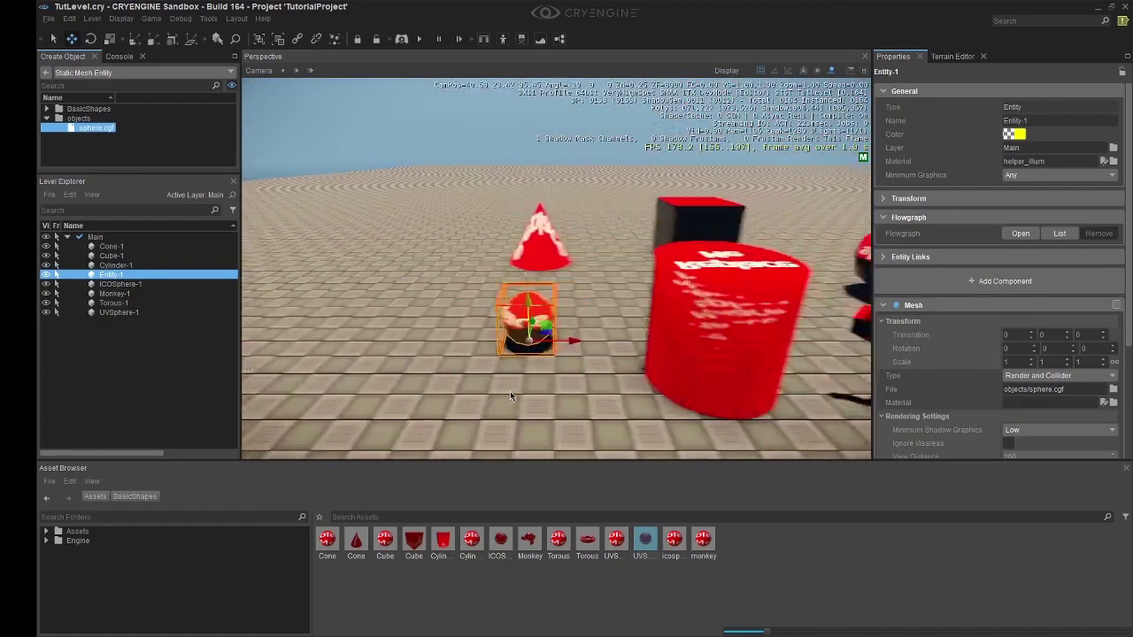
key("d")
key("d")
key("d")
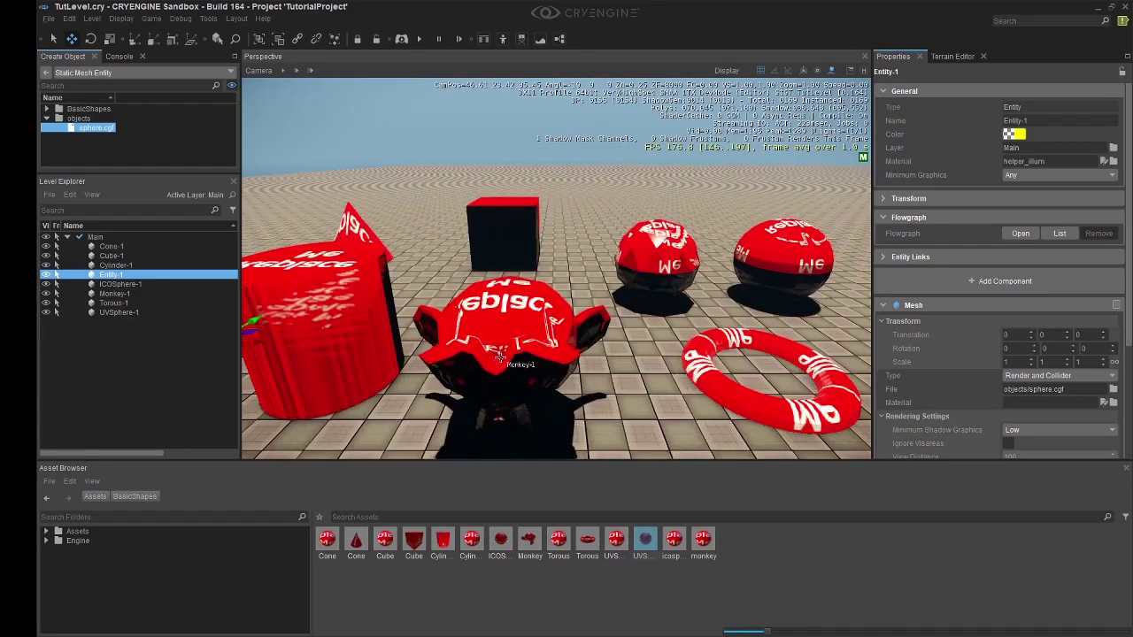
key("w")
key("d")
key("a")
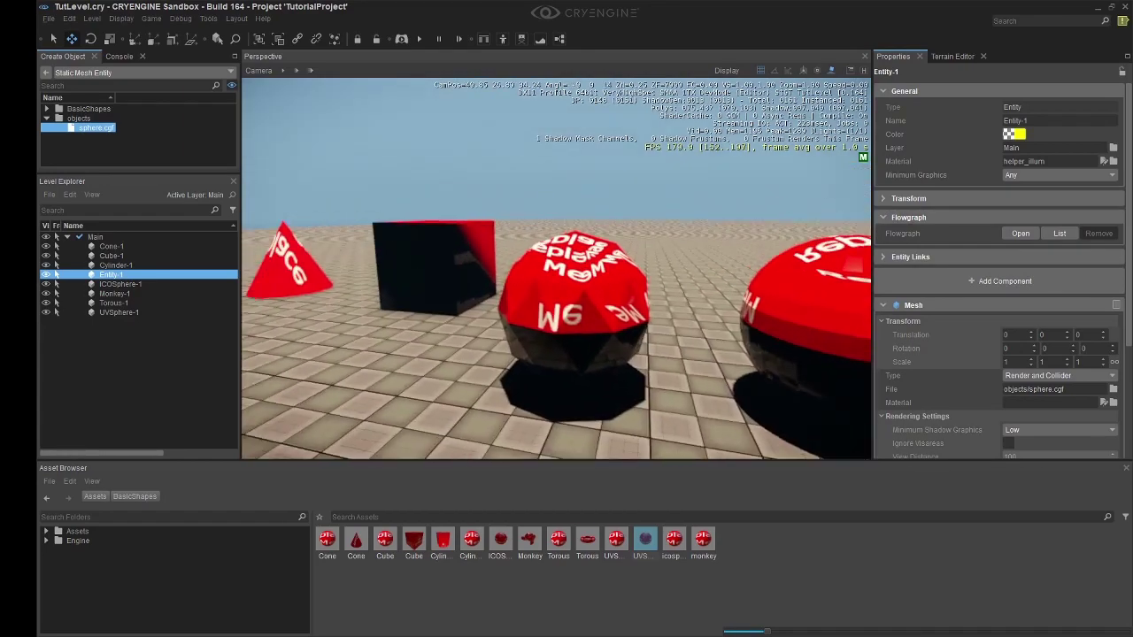
key("d")
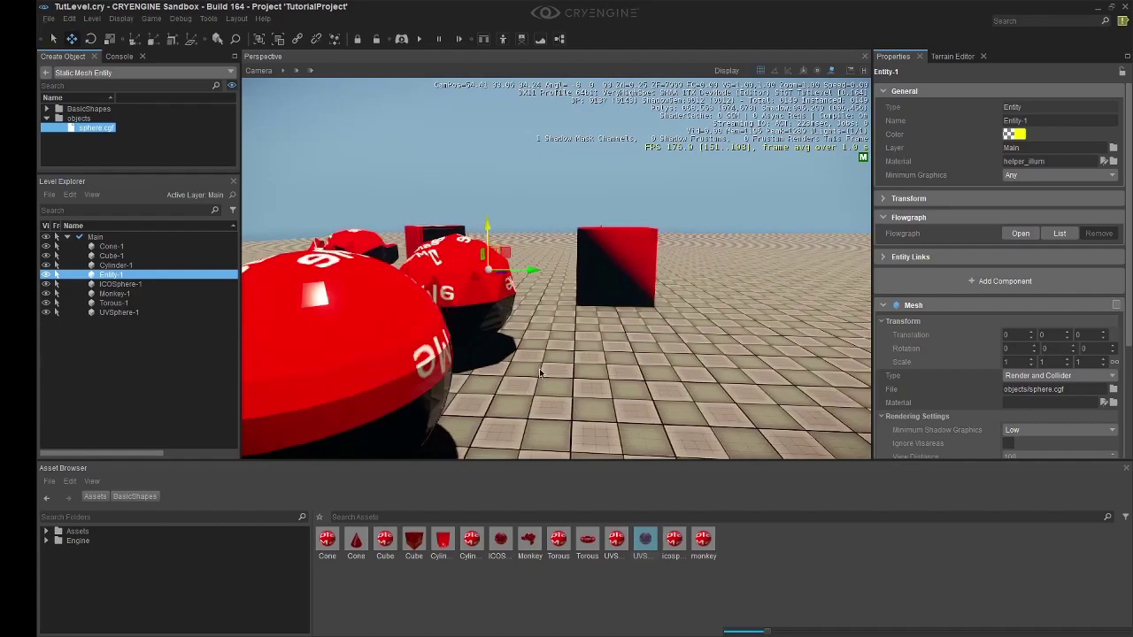
key("d")
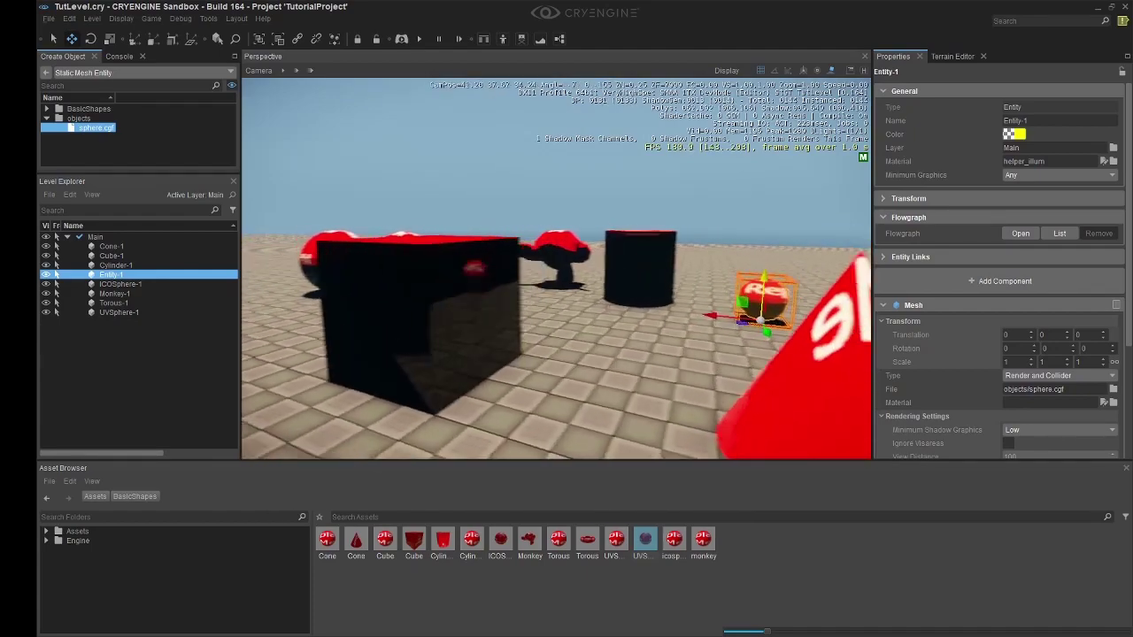
key("d")
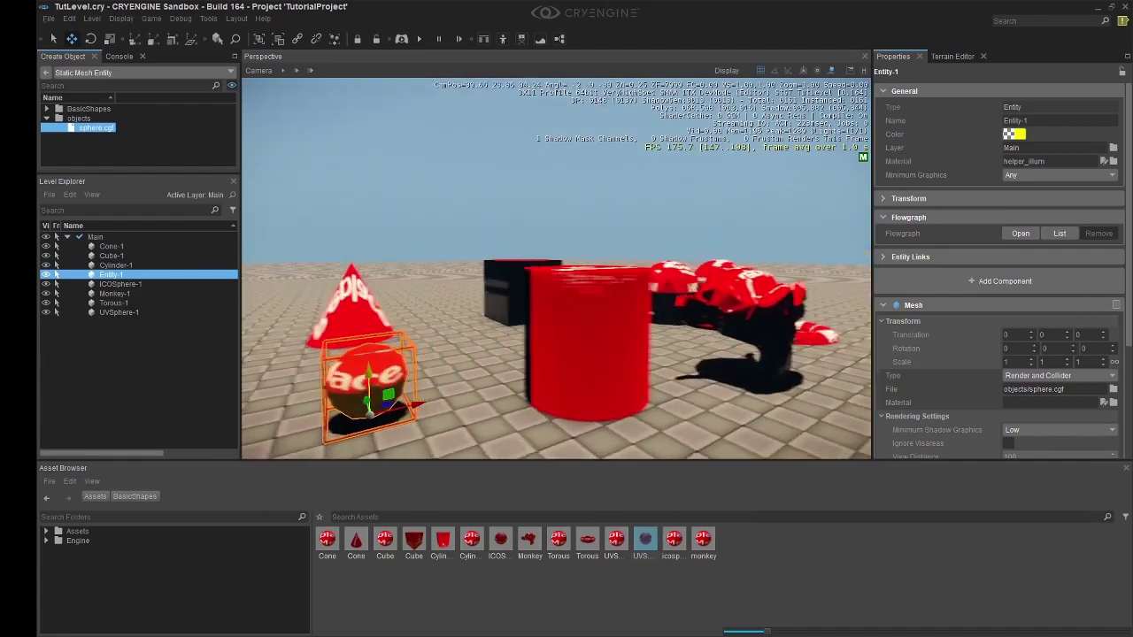